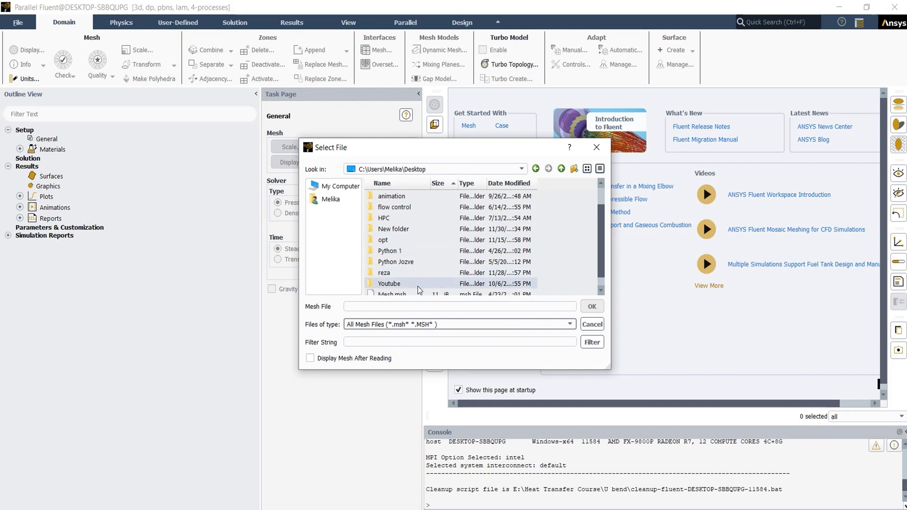
Read the mesh file Mesh.msh from the Desktop folder
double_click(414, 293)
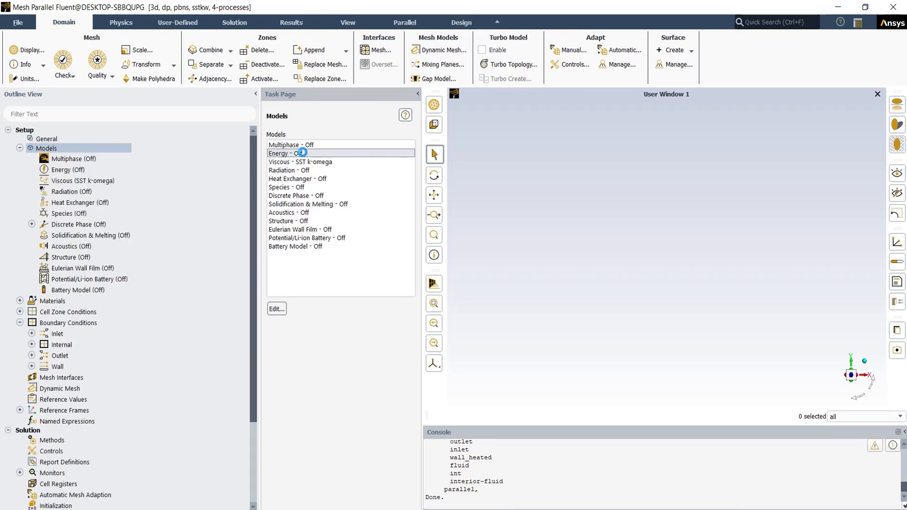
Enable the energy equation and set the viscous model to Laminar
double_click(297, 153)
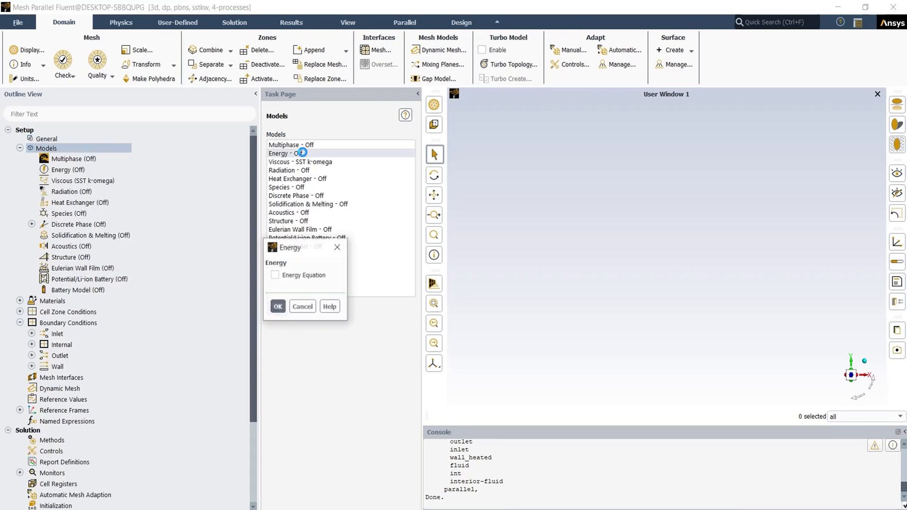
click(313, 277)
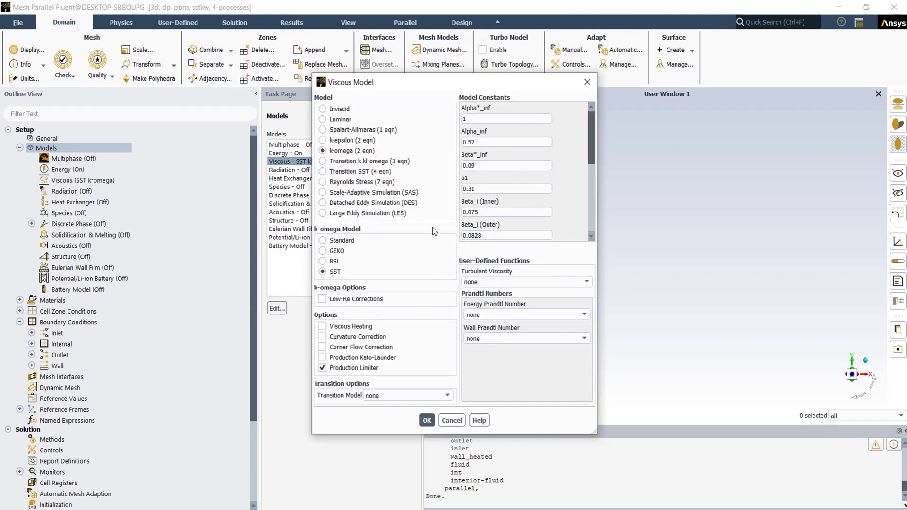
click(344, 120)
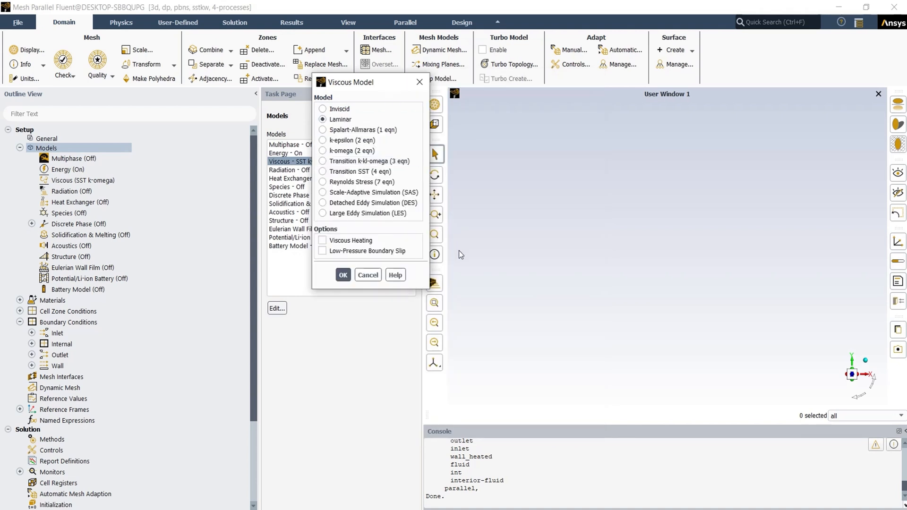
click(347, 282)
Copy the fluid water-liquid (h2o<l>) from the Fluent database into the case materials
double_click(53, 301)
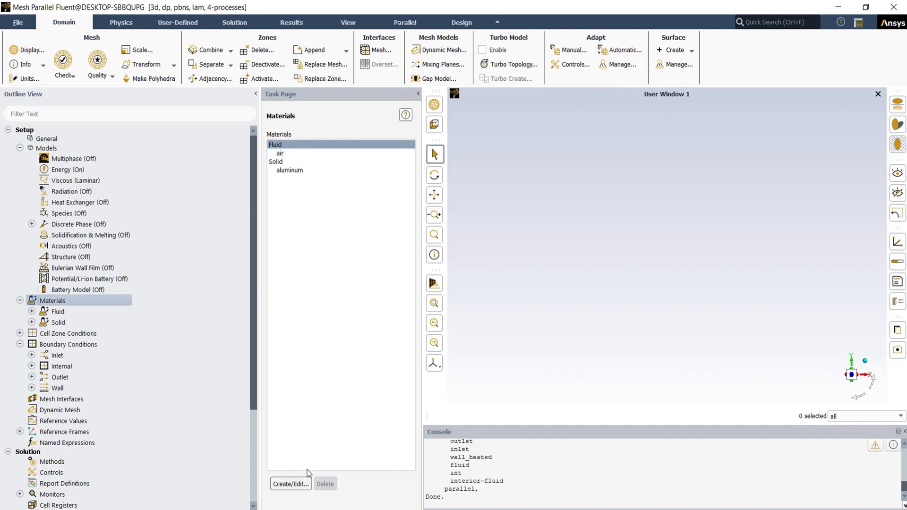
click(306, 482)
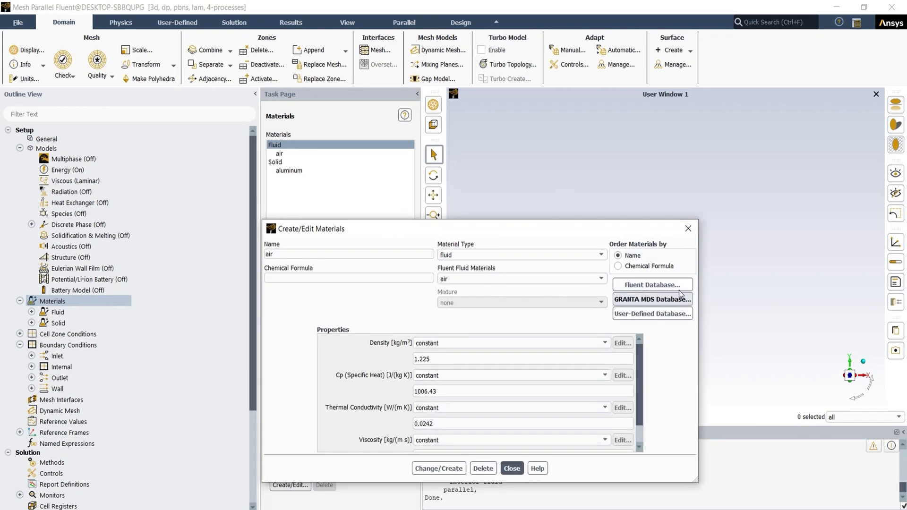
click(677, 286)
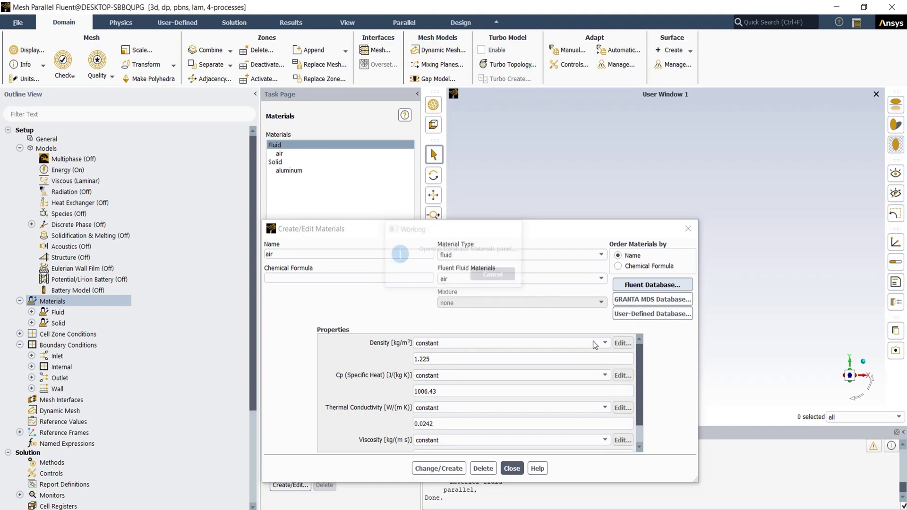
scroll(382, 325, down, 10)
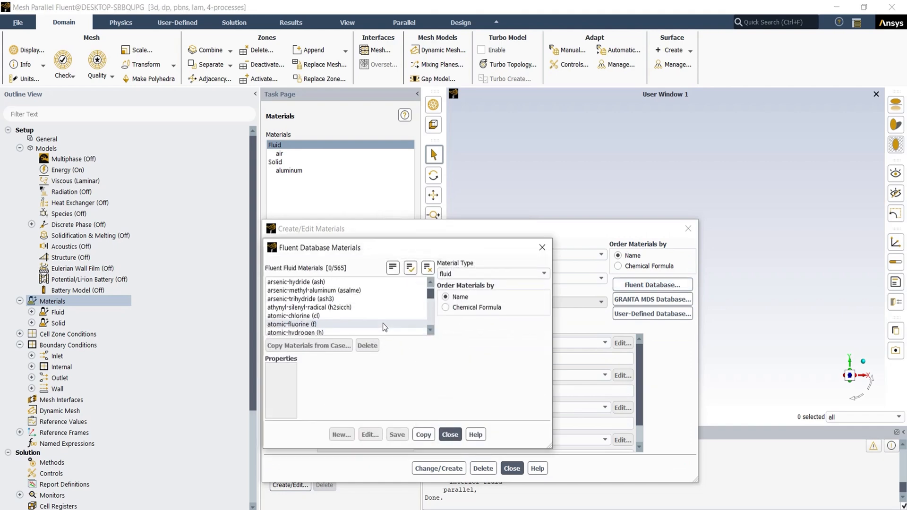
scroll(383, 324, down, 10)
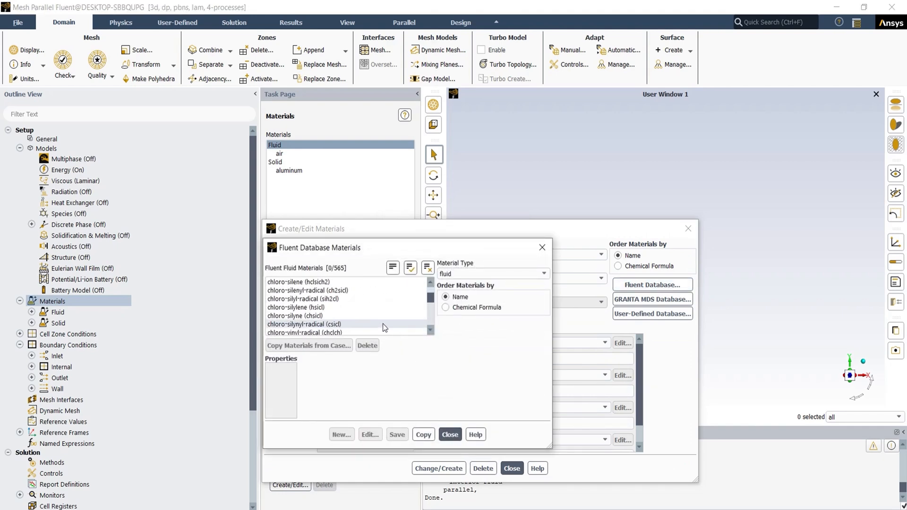
scroll(383, 324, down, 10)
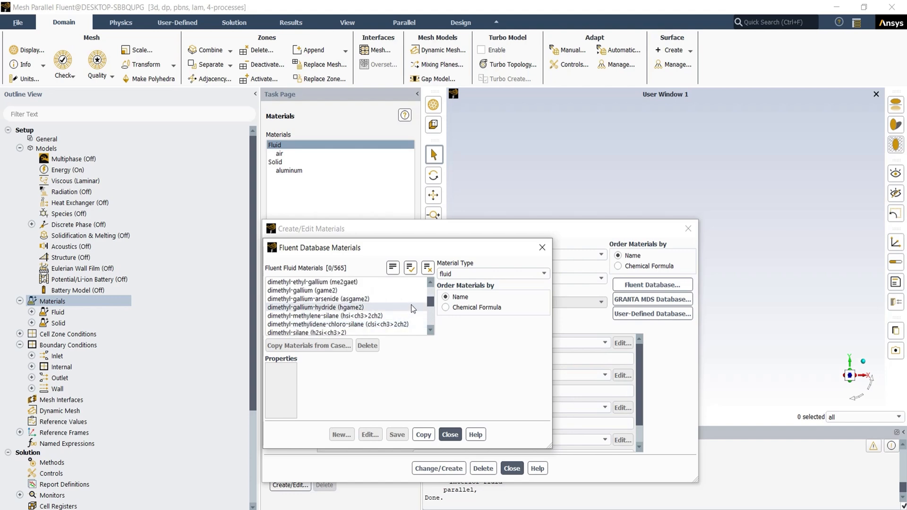
drag(430, 302, 429, 327)
click(341, 308)
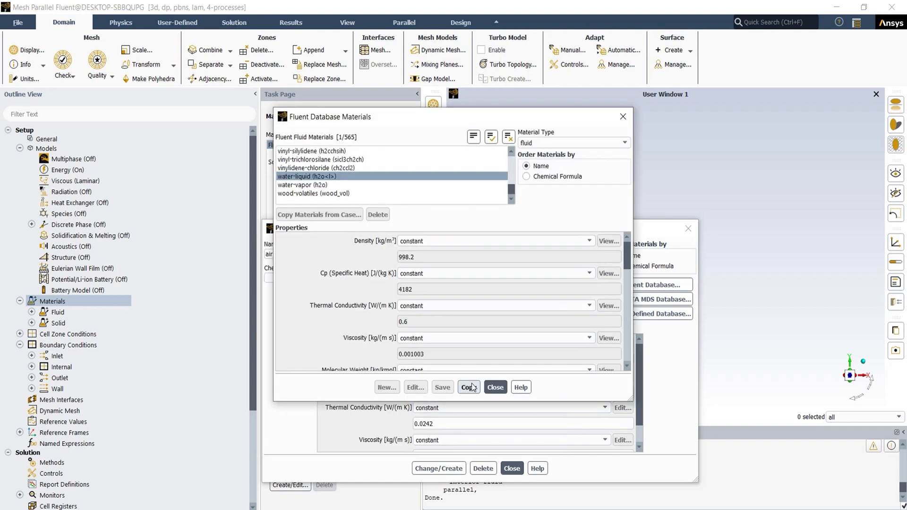
click(469, 388)
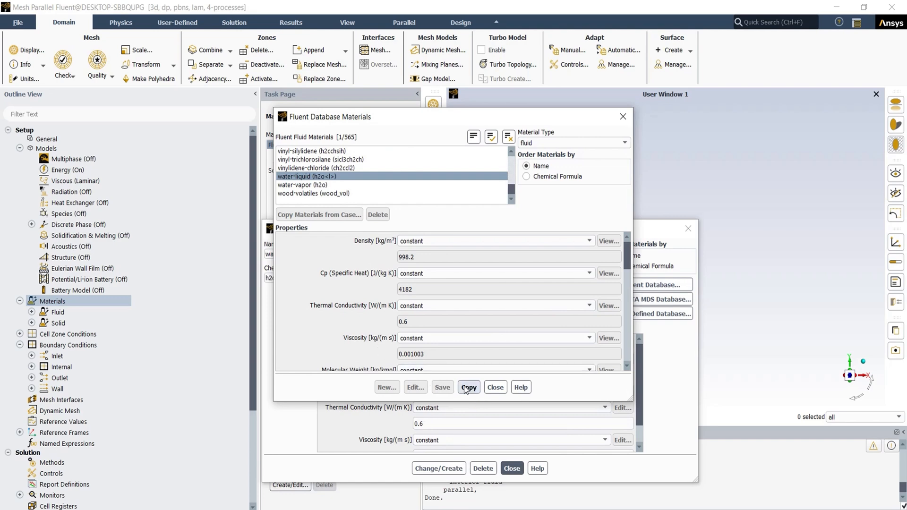
click(495, 387)
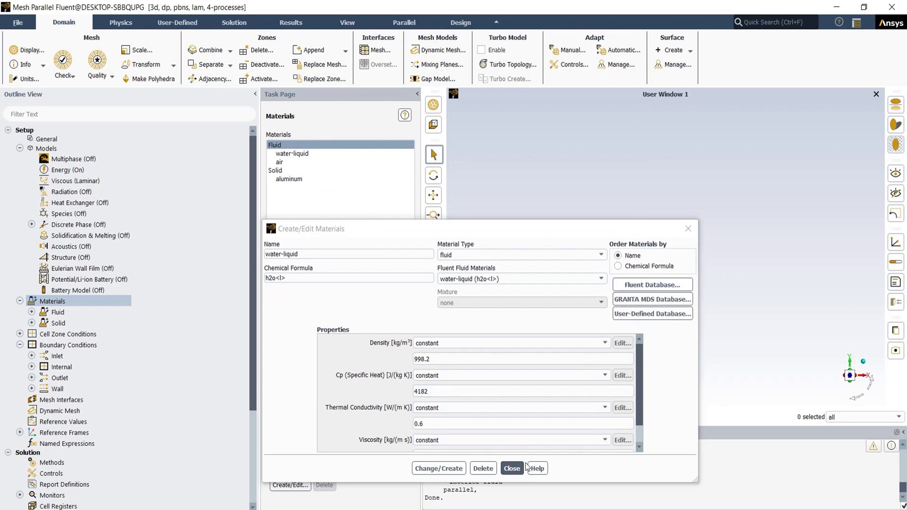
click(512, 468)
Assign water-liquid as the material of the fluid cell zone
click(79, 333)
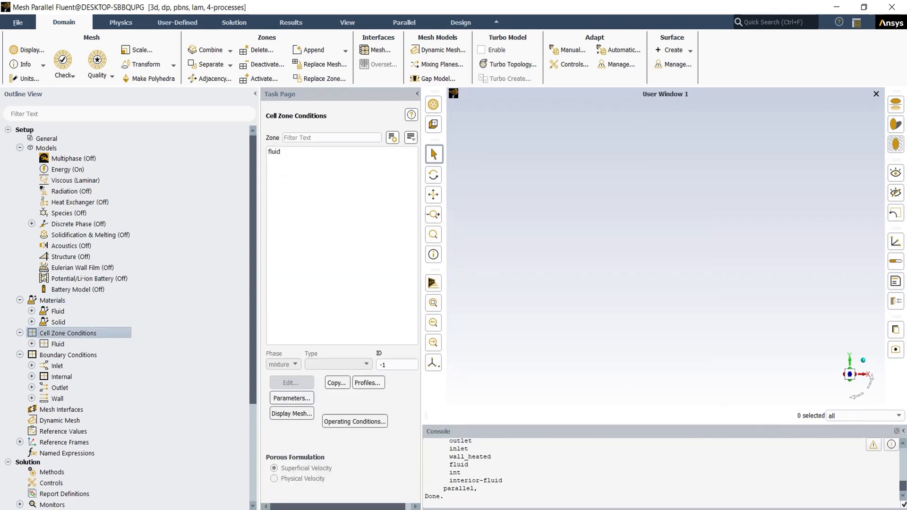
click(280, 154)
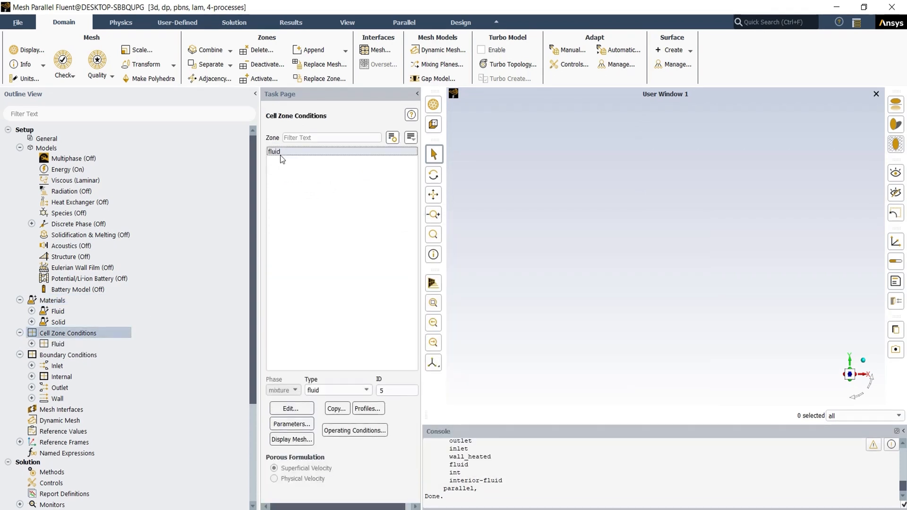
double_click(280, 155)
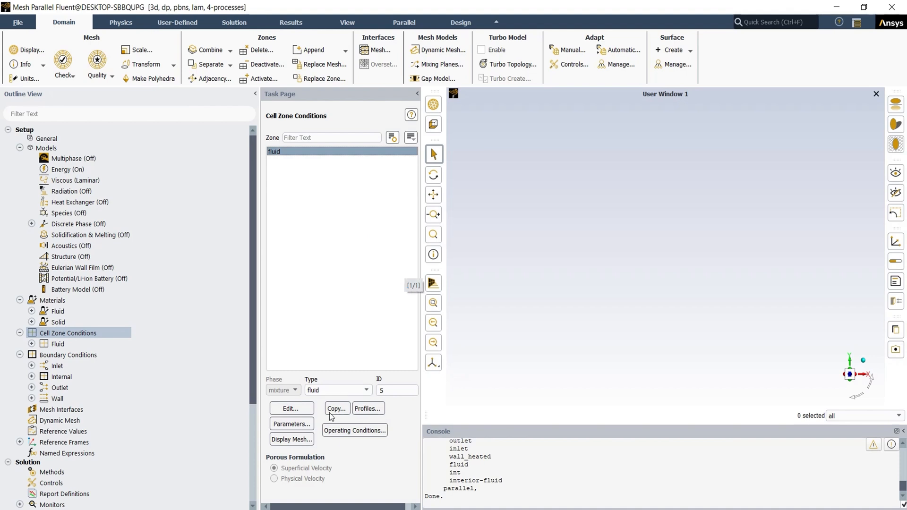
click(330, 432)
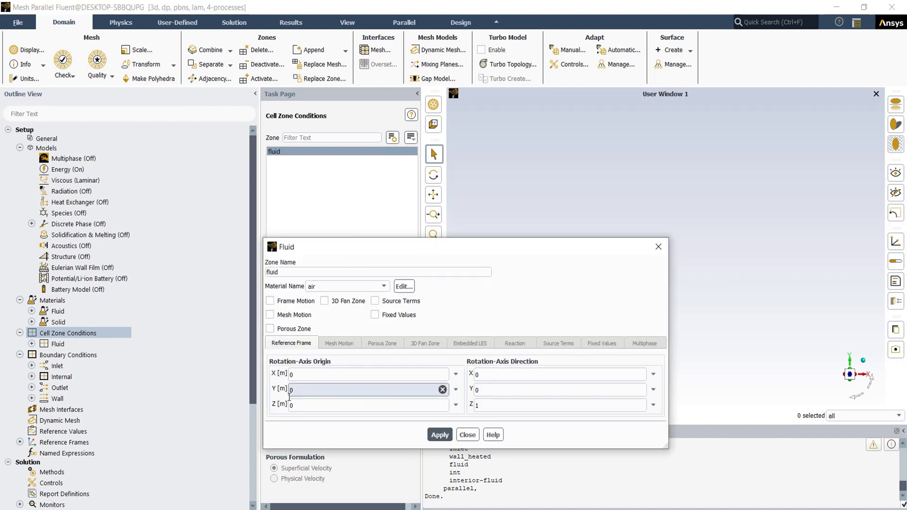
click(318, 283)
click(320, 296)
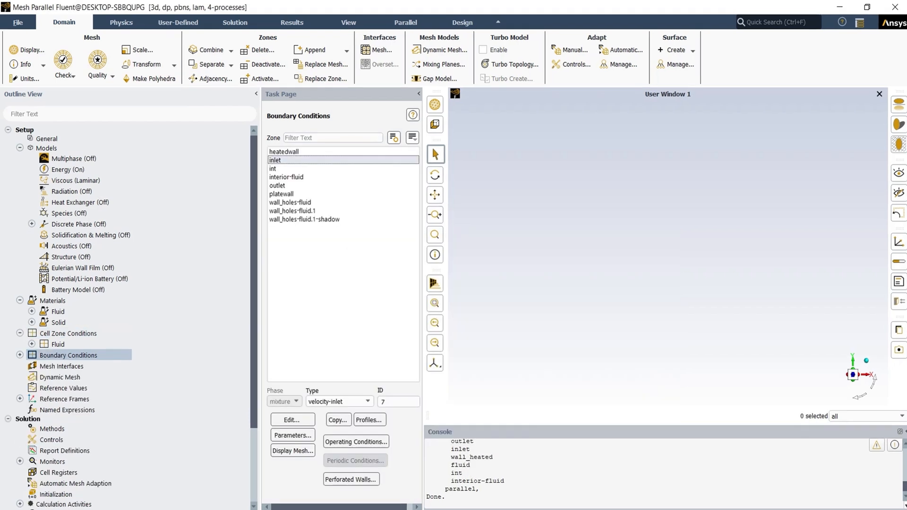
Set the velocity magnitude of the inlet boundary to 0.0158 m/s
click(292, 419)
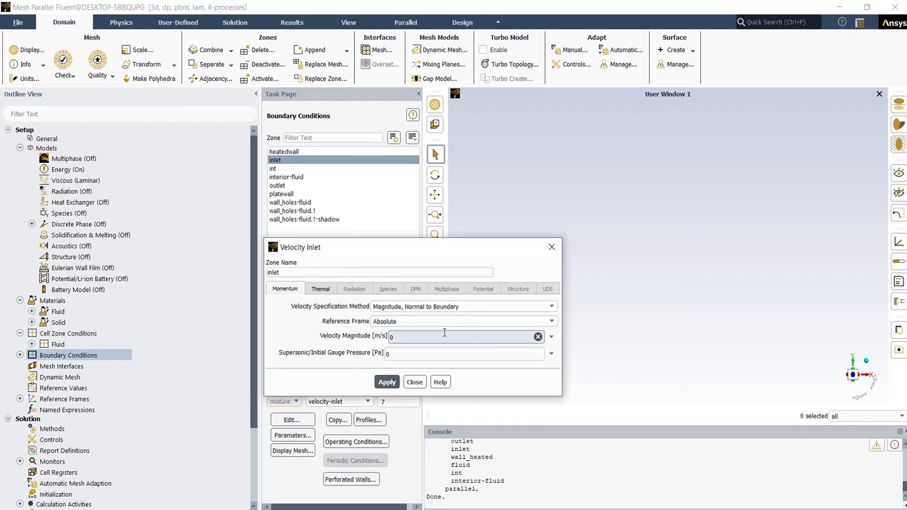
double_click(445, 333)
text(0.)
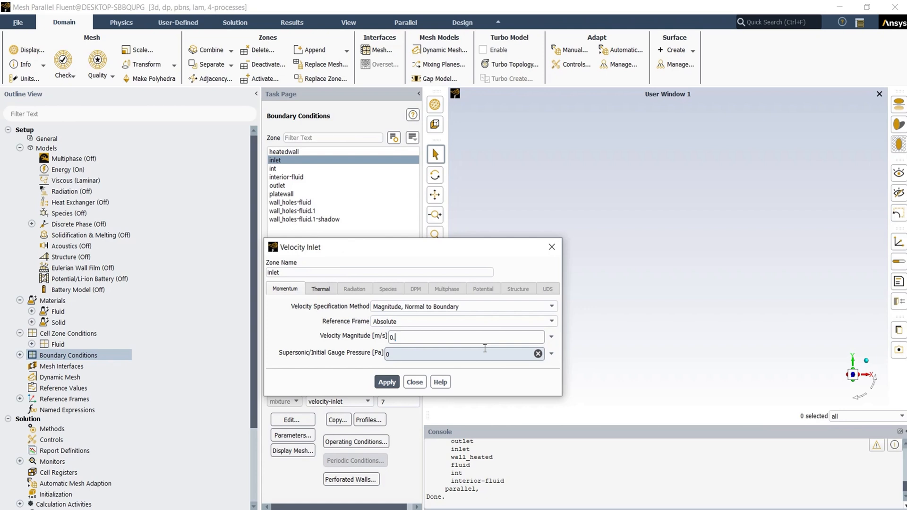
text(0158)
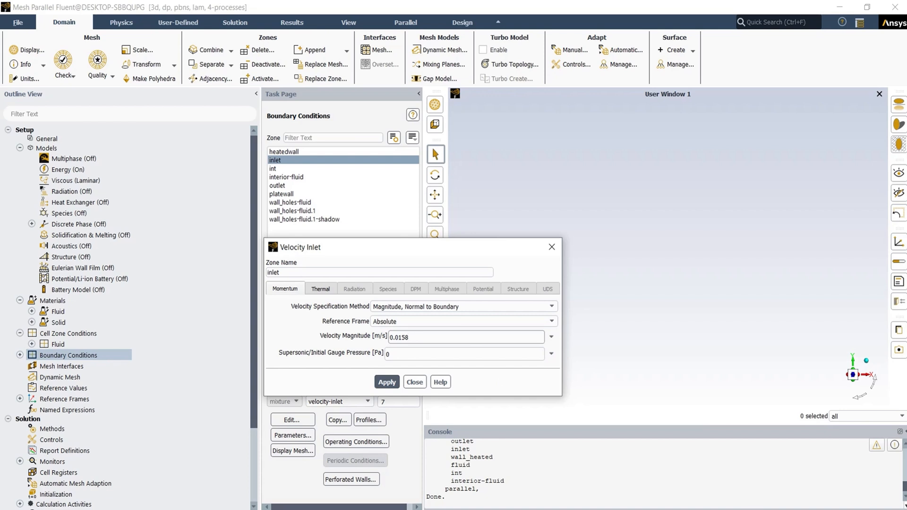
Set the inlet temperature to 293.15 K and apply the velocity inlet condition
click(320, 289)
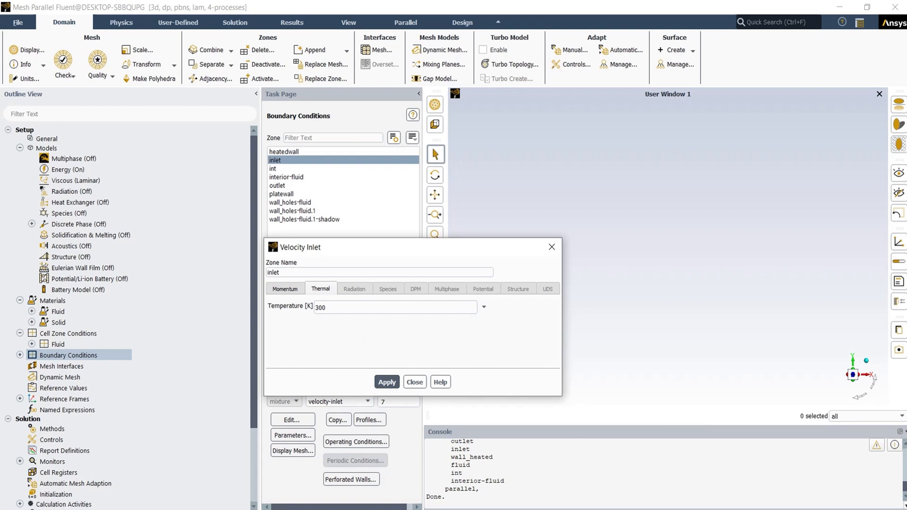
double_click(358, 304)
text(293.15)
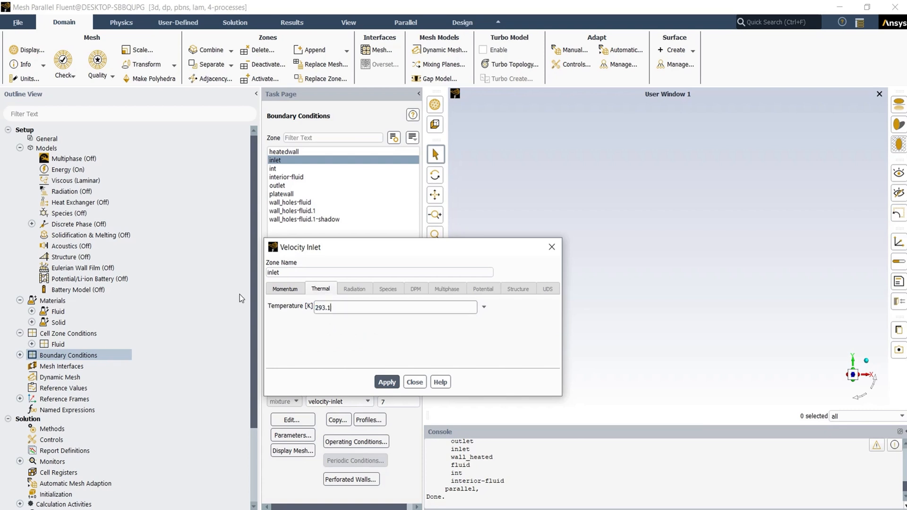
click(380, 381)
click(424, 384)
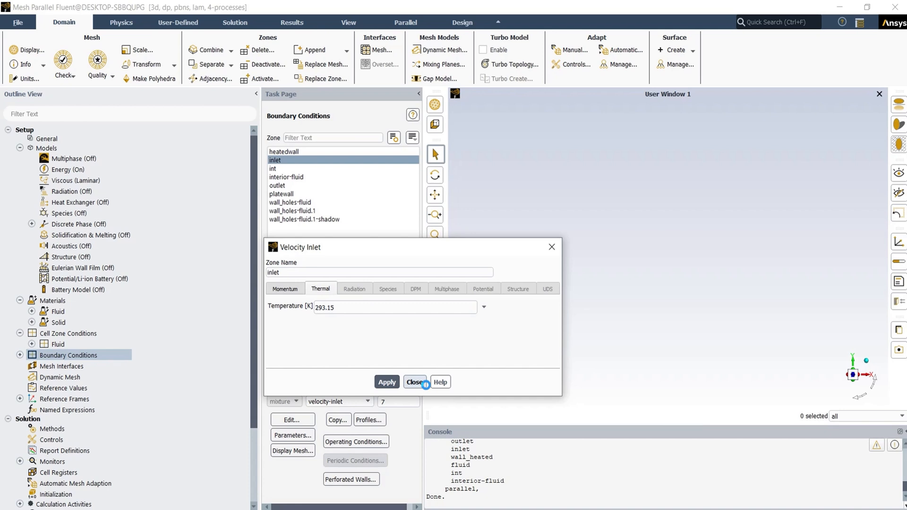
Review the momentum and thermal settings of the outlet boundary and apply the pressure outlet condition
click(309, 420)
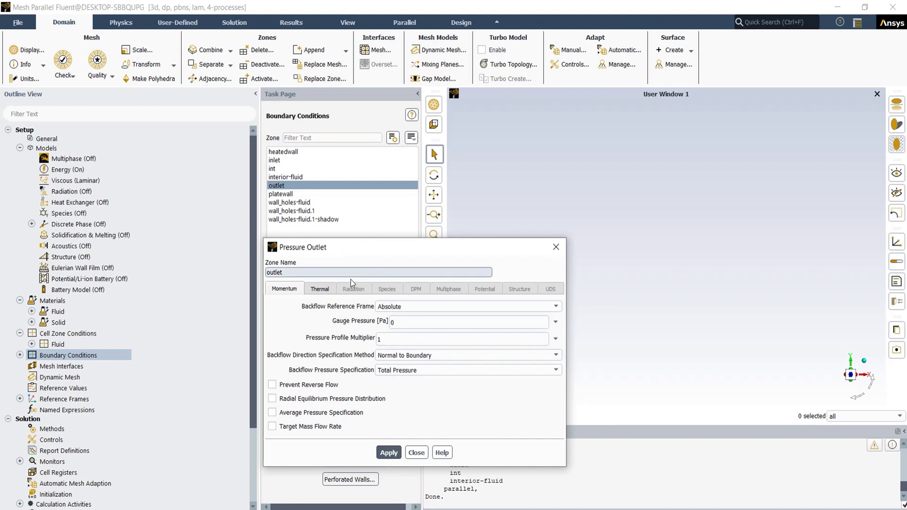
click(319, 288)
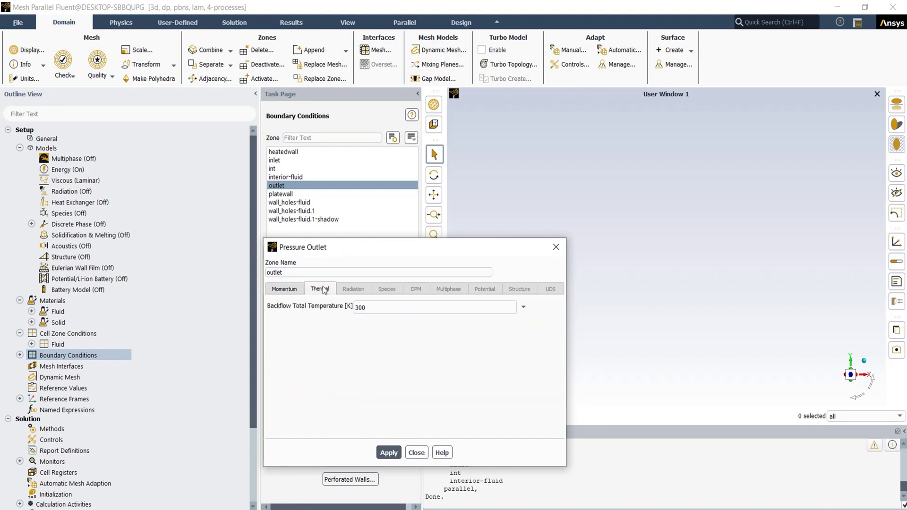
click(291, 289)
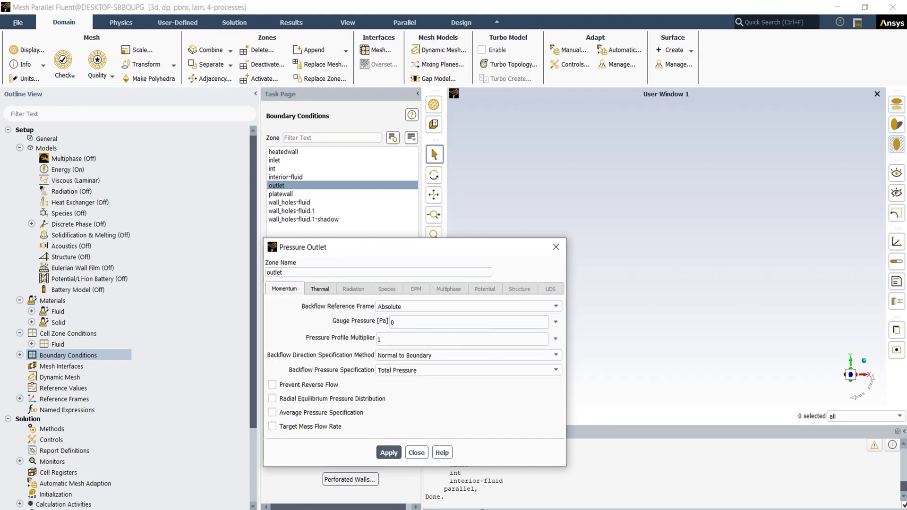
click(388, 451)
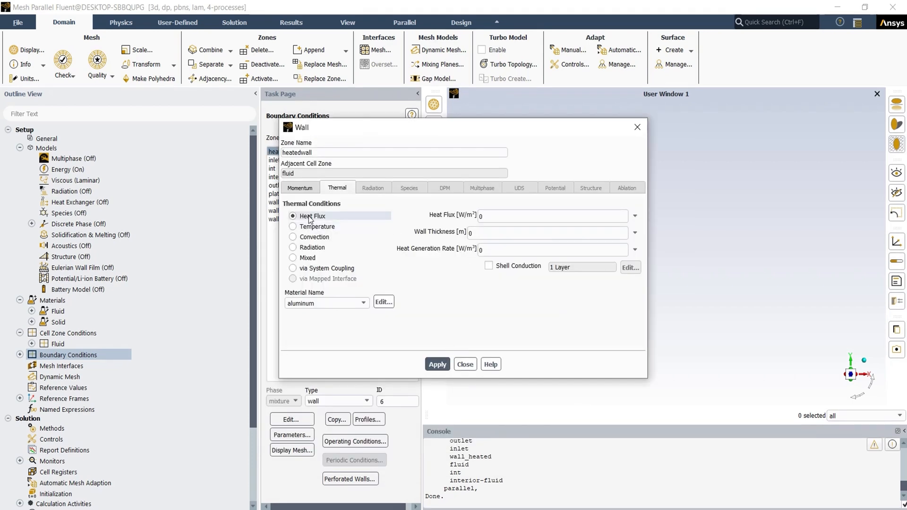
Set the heat flux on the heatedwall boundary to 32087 W/m²
click(507, 216)
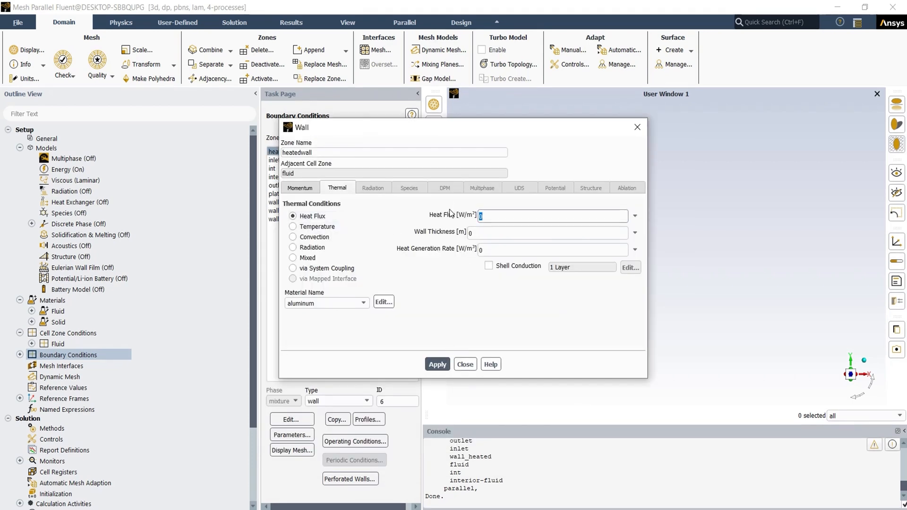
text(32087)
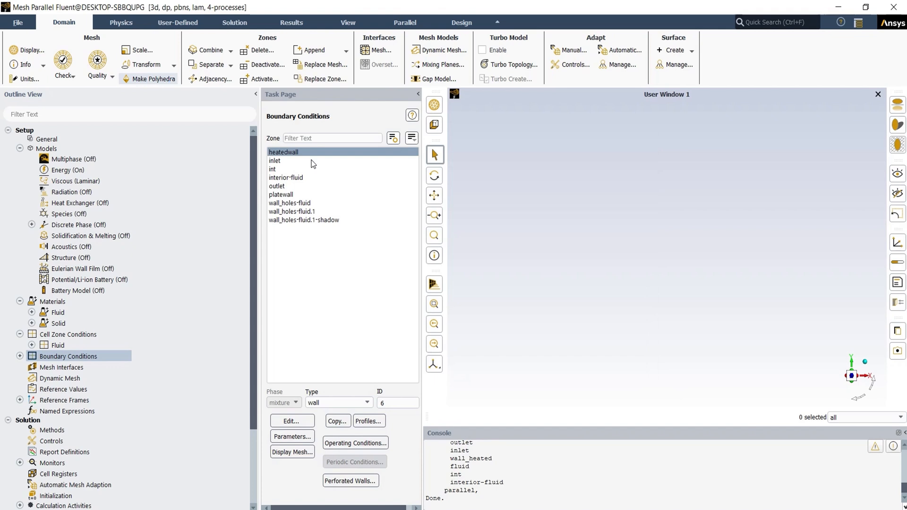
Convert the mesh domain to polyhedra
click(146, 80)
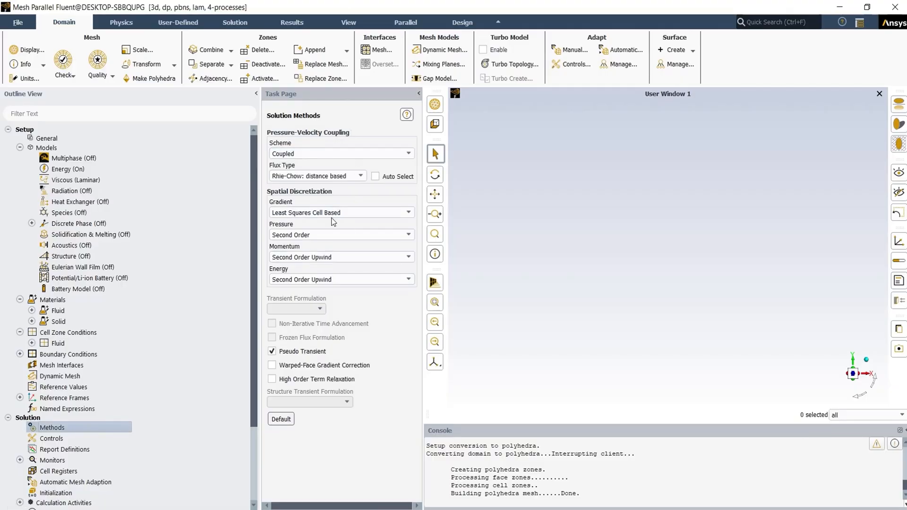
Set the pressure spatial discretization to PRESTO! in the solution methods
click(331, 236)
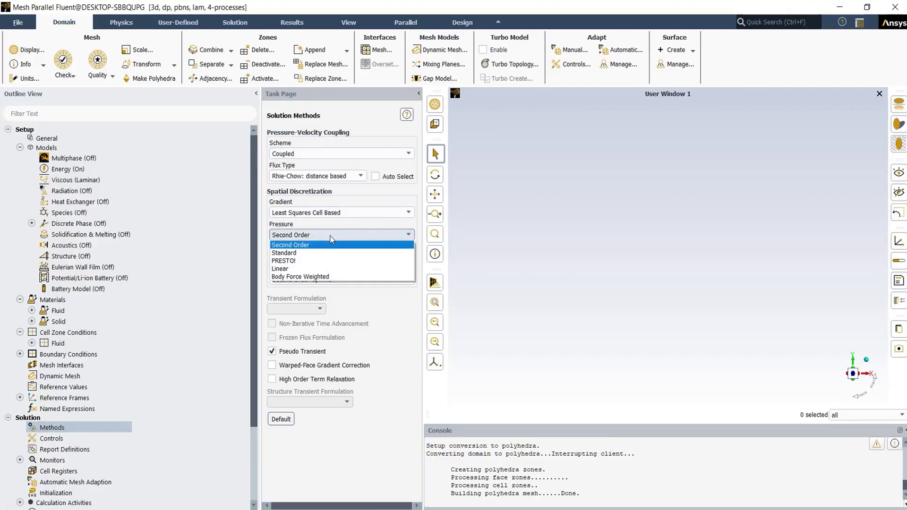
click(330, 260)
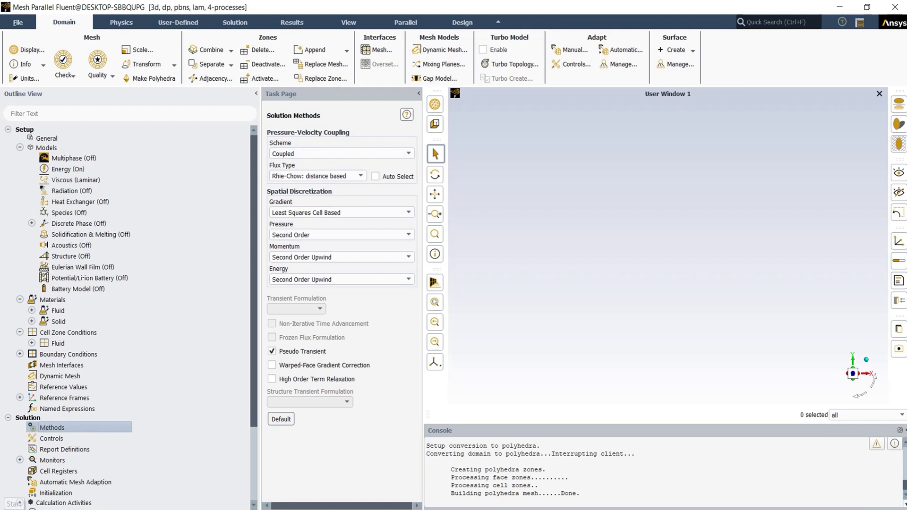
click(332, 236)
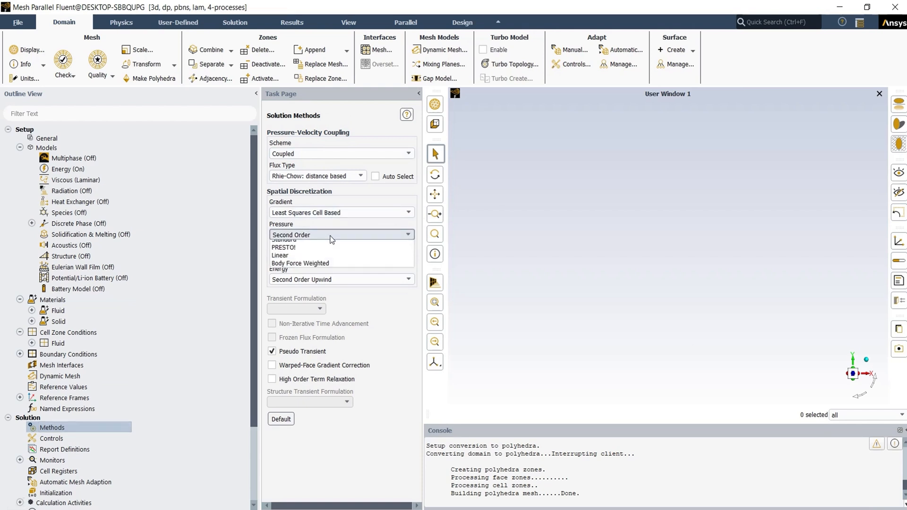
click(332, 262)
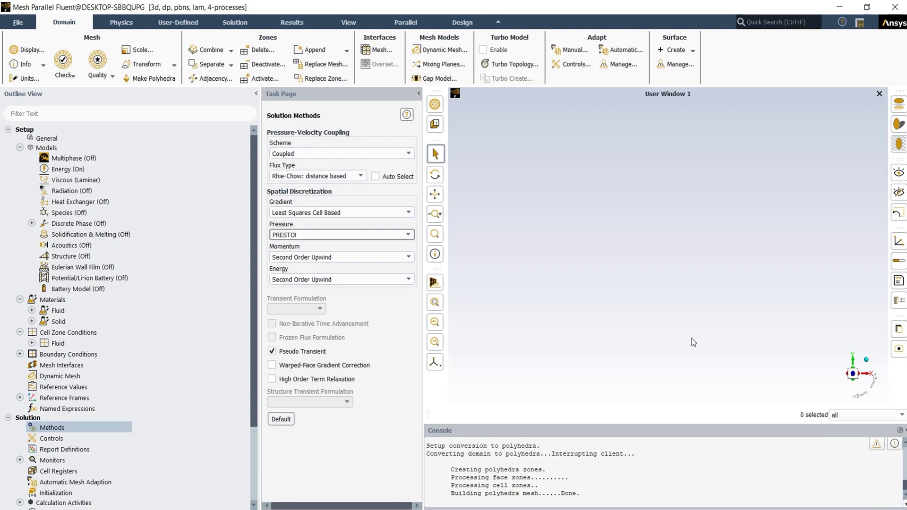
Turn off the convergence checks for the continuity, x-velocity and y-velocity residuals in the residual monitors
click(19, 460)
click(62, 472)
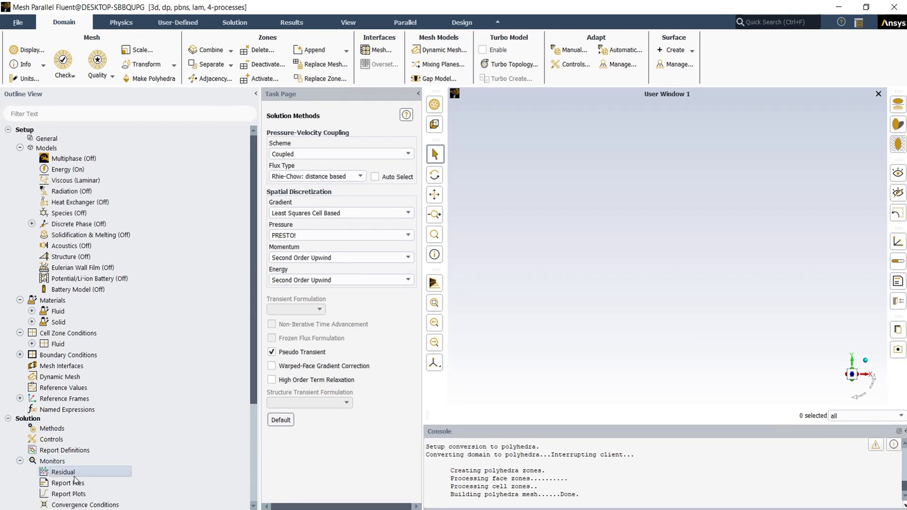
double_click(76, 472)
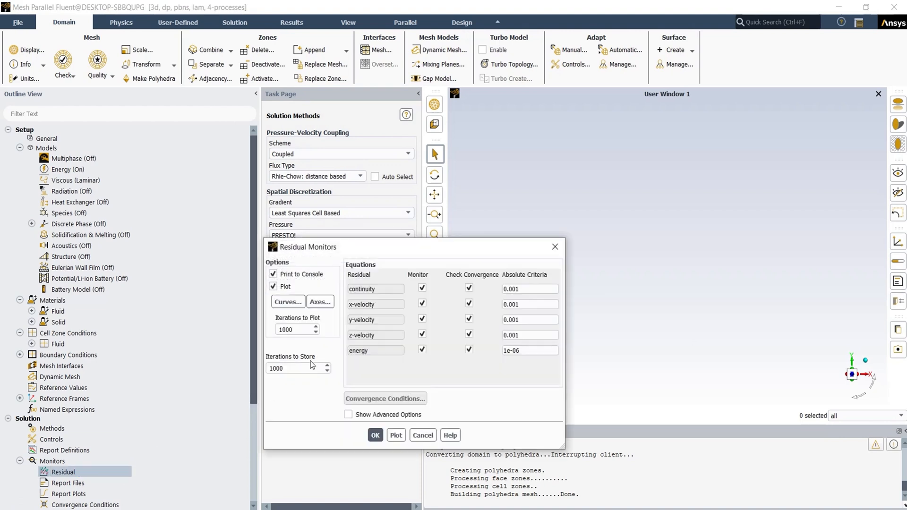
click(470, 288)
click(470, 304)
click(469, 319)
click(375, 435)
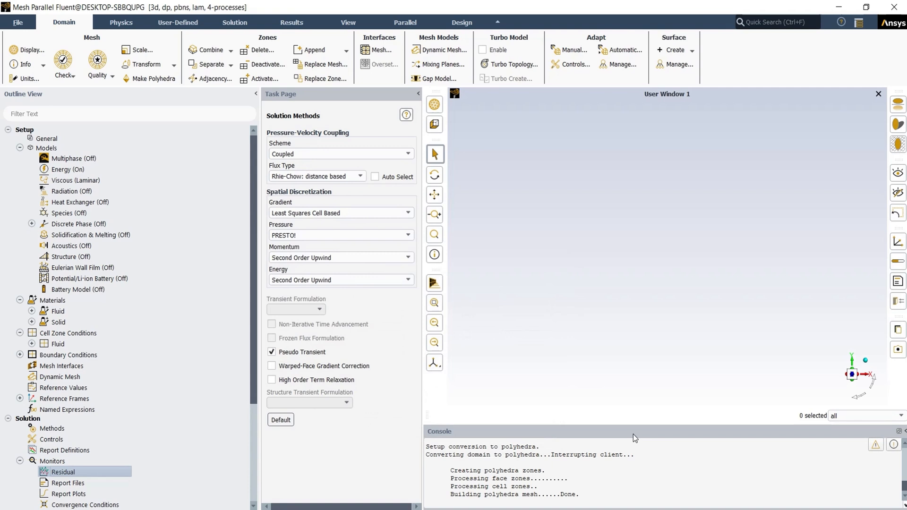
Initialize the solution with hybrid initialization and set the number of iterations for the calculation to 500000
scroll(119, 390, down, 5)
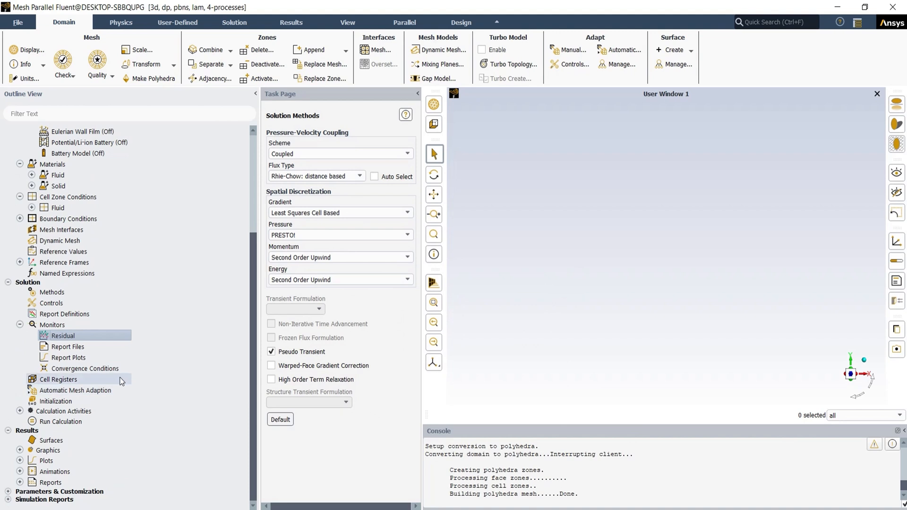
click(87, 403)
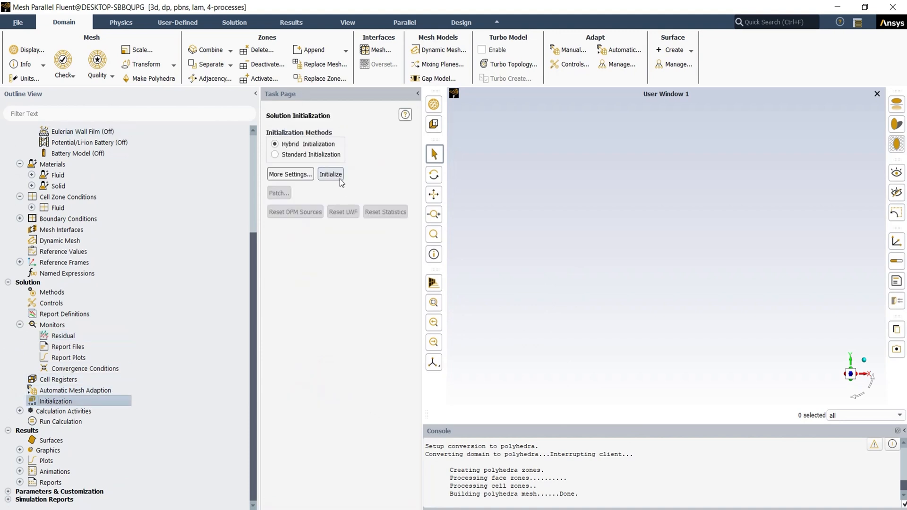
click(338, 178)
click(330, 175)
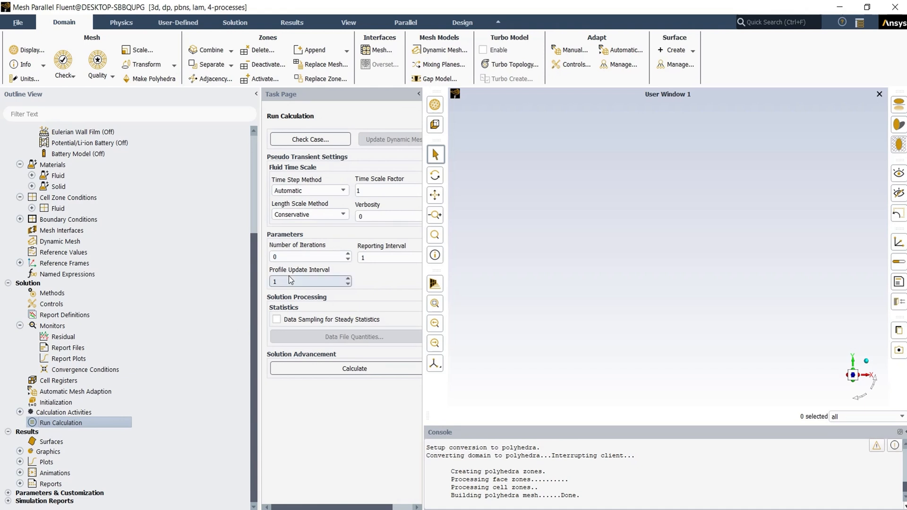
double_click(289, 255)
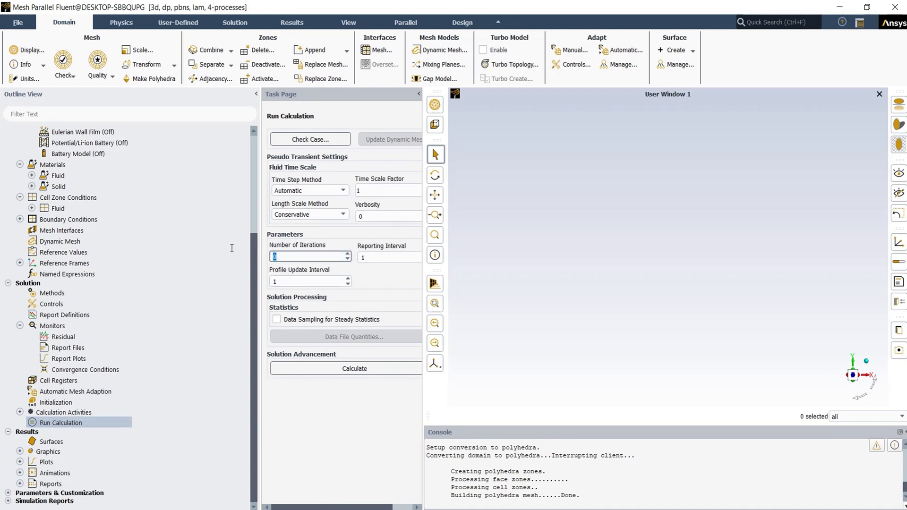
text(500000)
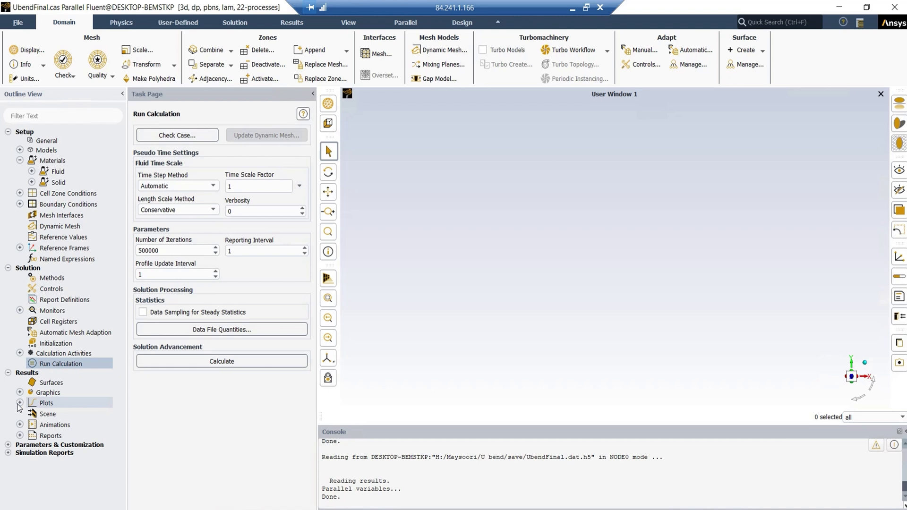
Compute a mass flow rate flux report for the inlet and outlet boundaries and check the net result
click(19, 436)
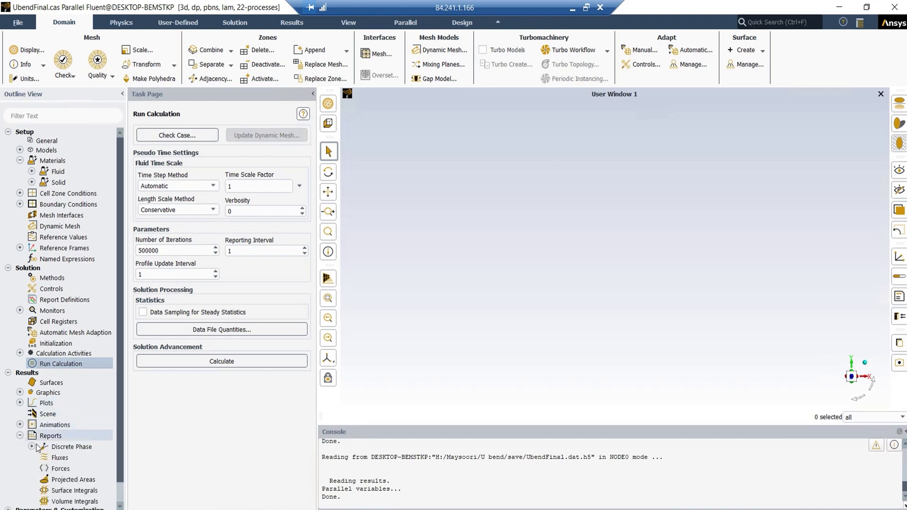
double_click(60, 457)
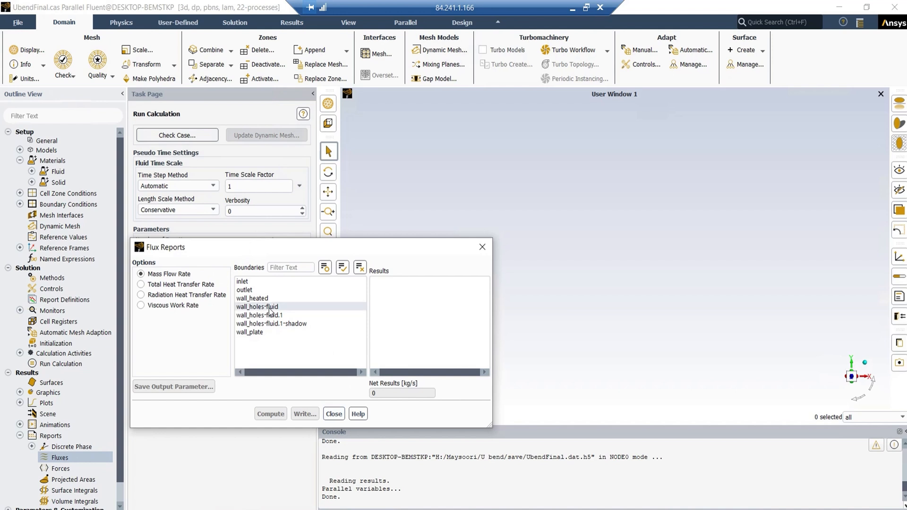
click(260, 289)
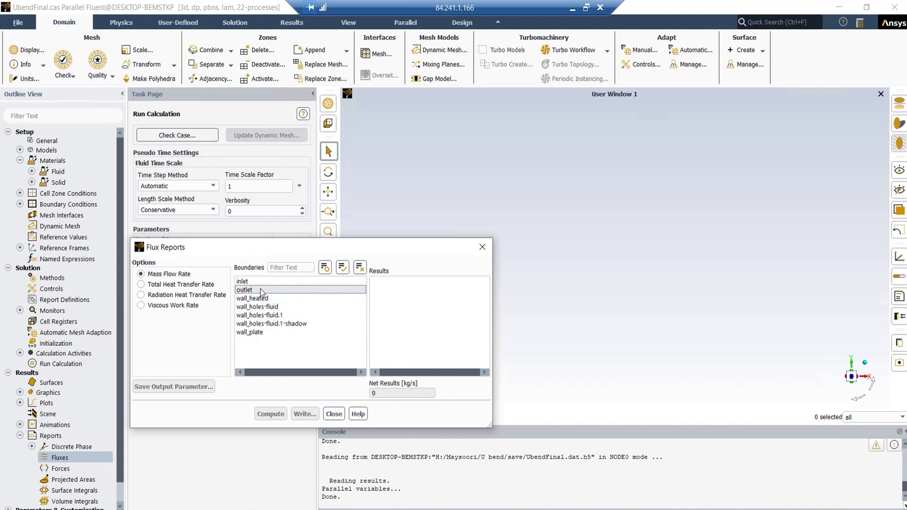
click(260, 282)
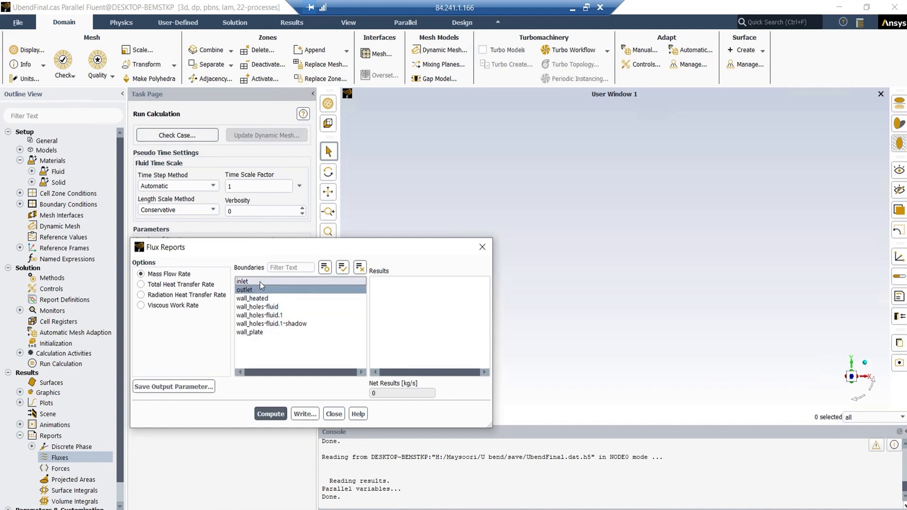
click(275, 411)
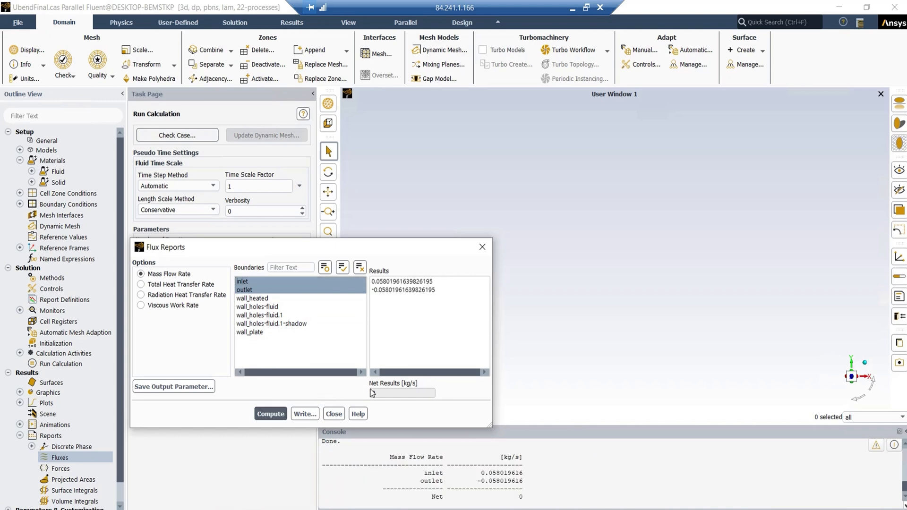
drag(384, 393, 371, 389)
click(411, 395)
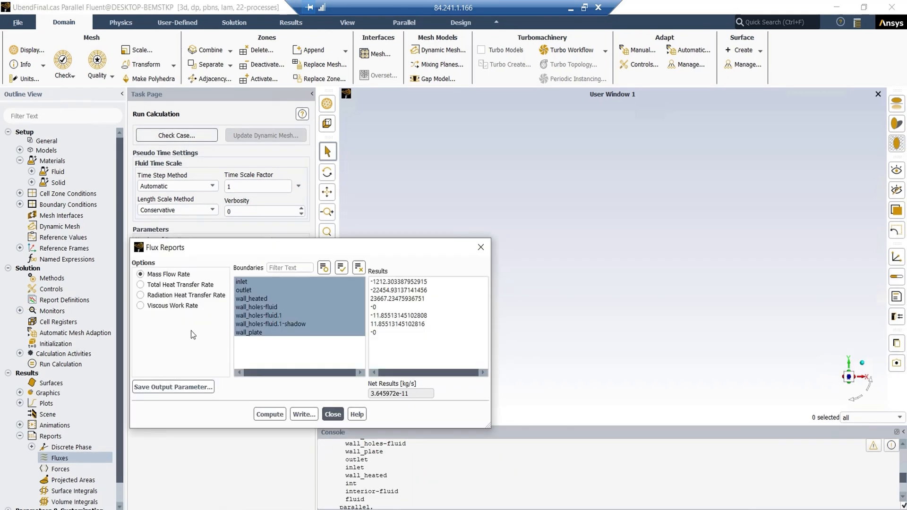
Compute the total heat transfer rate for all boundaries together and for wall_heated alone
click(187, 287)
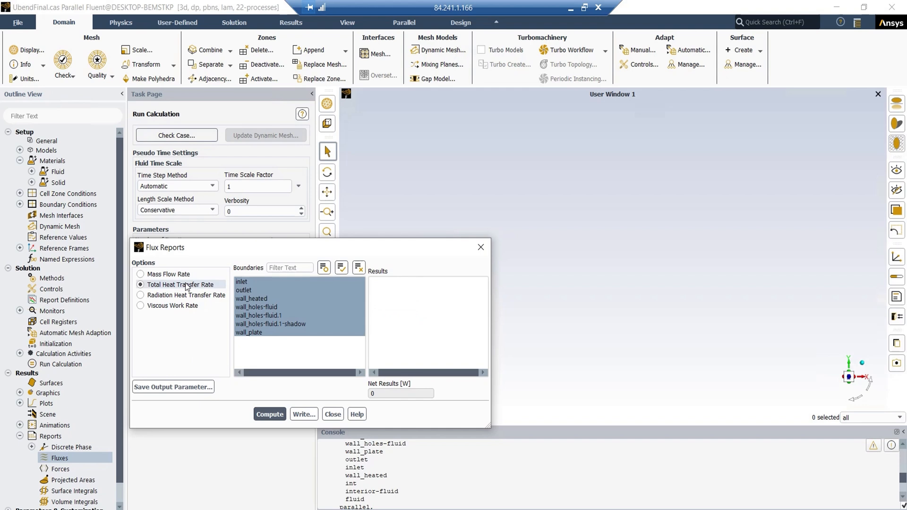
click(270, 414)
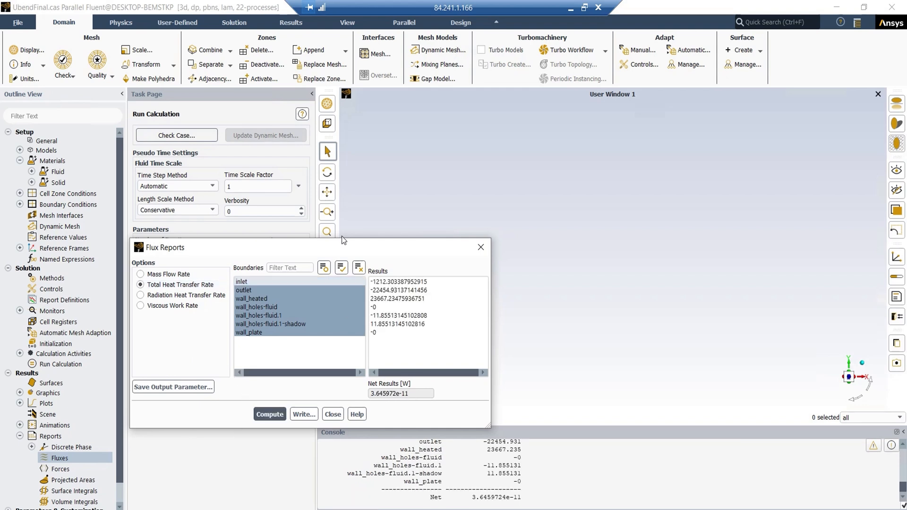
click(358, 269)
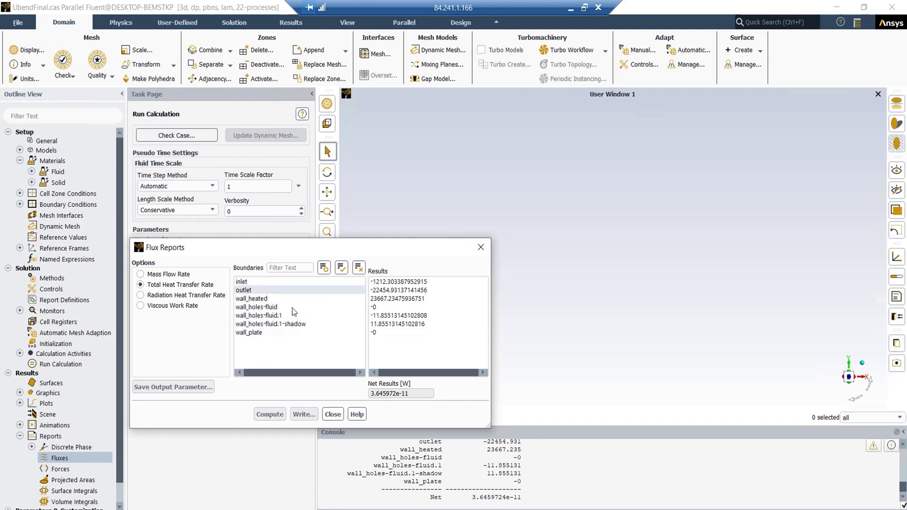
click(264, 298)
click(269, 415)
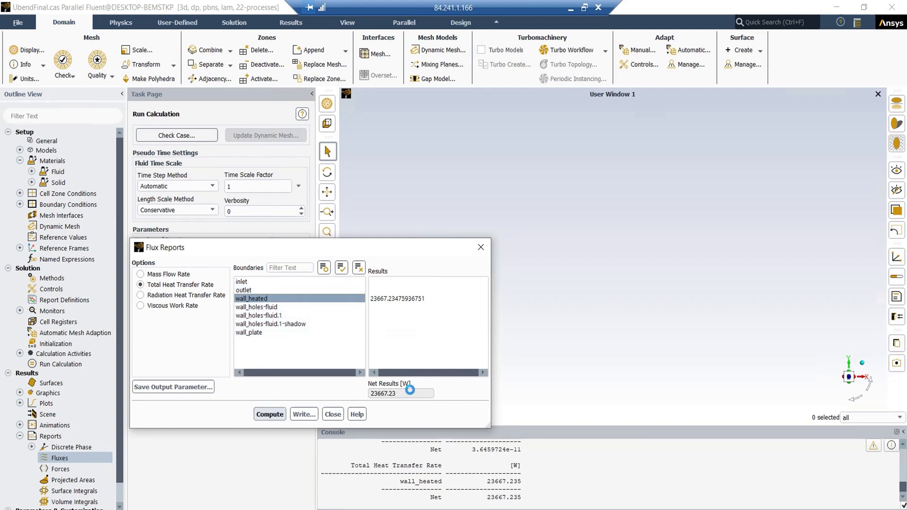
click(342, 268)
click(268, 416)
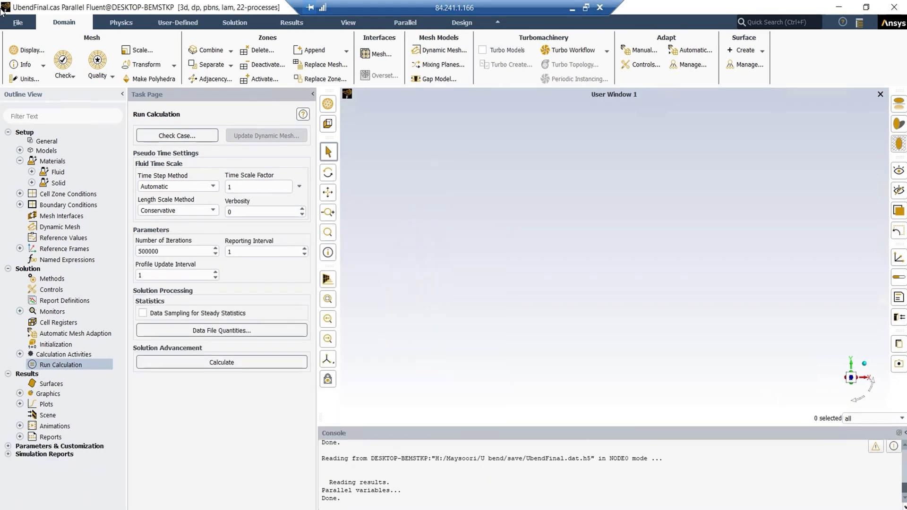
Write the case and data to UbendFinal.cas.h5 in the U bend save folder
click(17, 22)
mouse_move(27, 48)
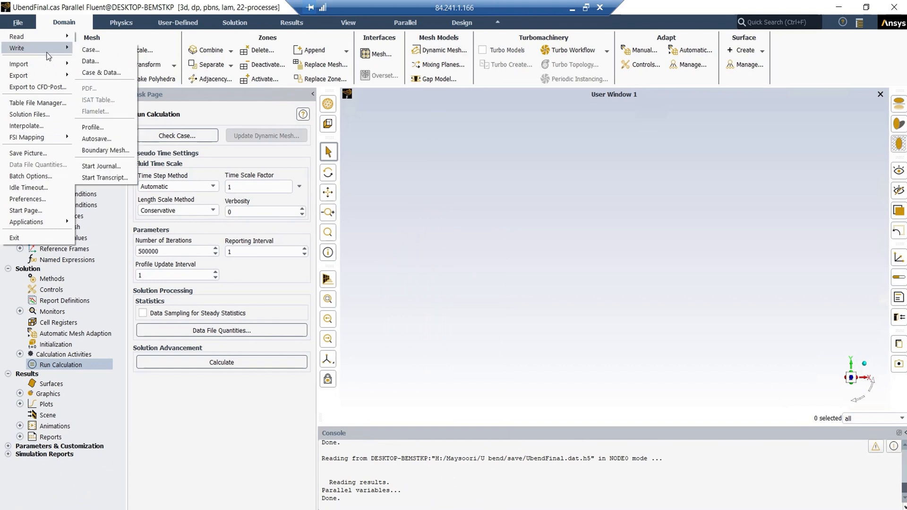
click(90, 72)
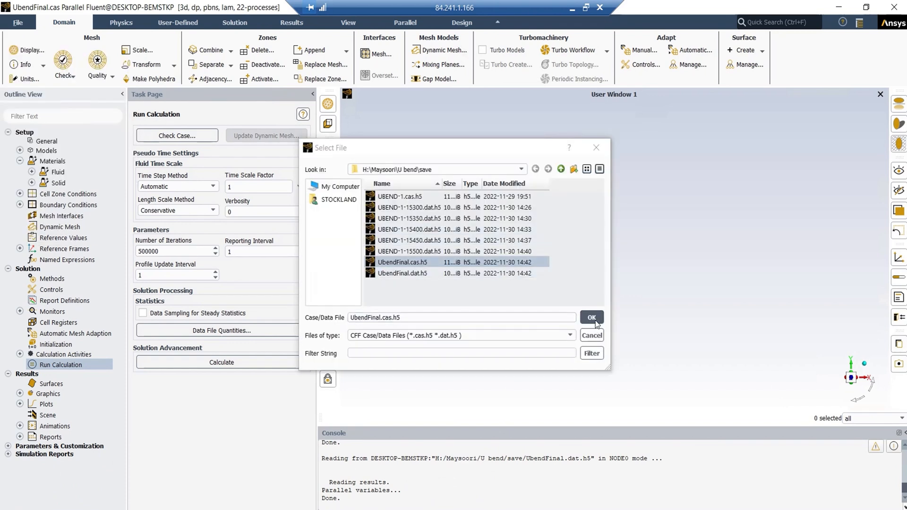
Switch to the Excel workbook and enter a velocity of 0.0158 in A2 and a Ti value of 293.15 in B2
click(568, 7)
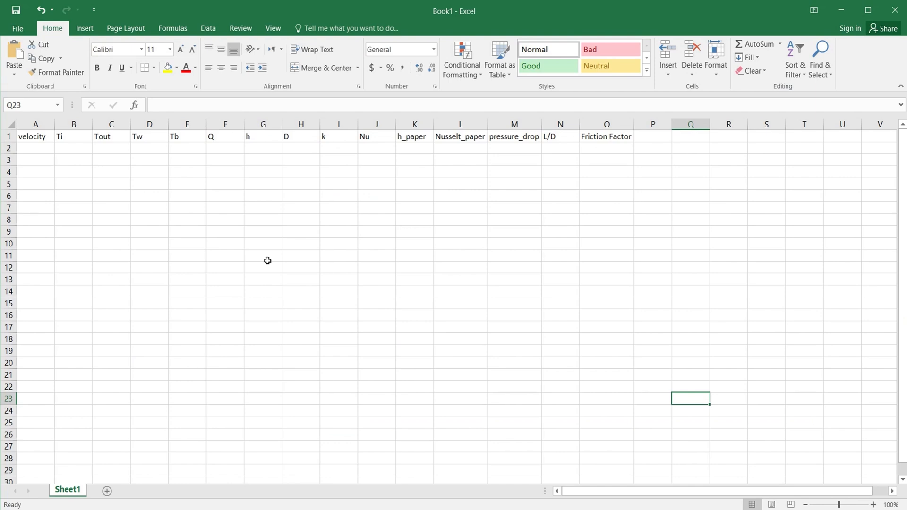
click(24, 138)
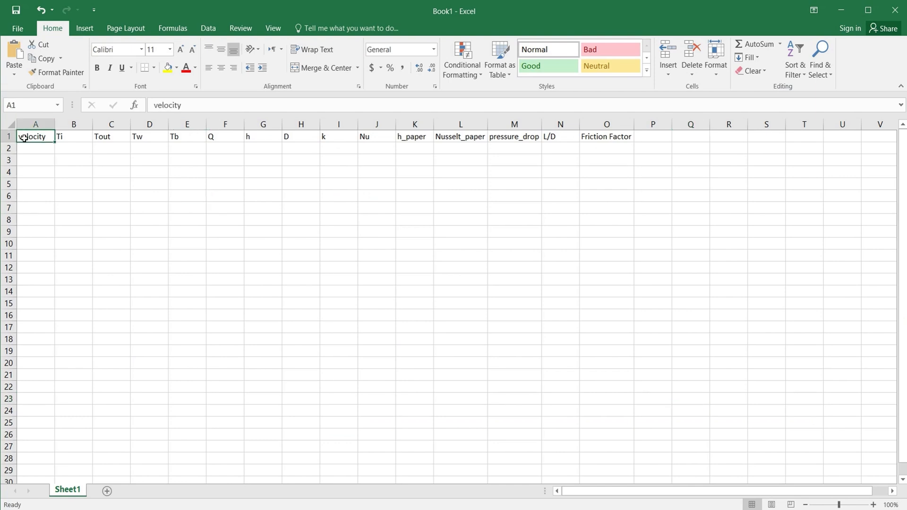
click(32, 152)
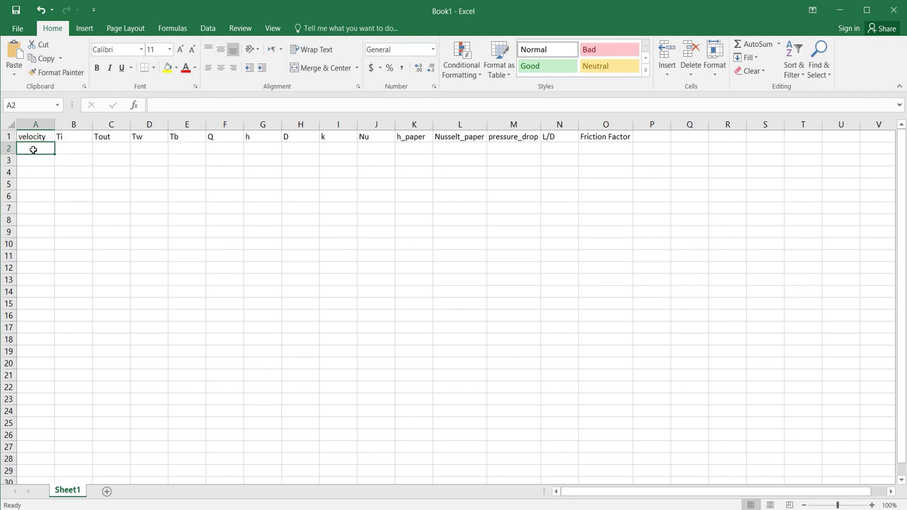
text(0.0)
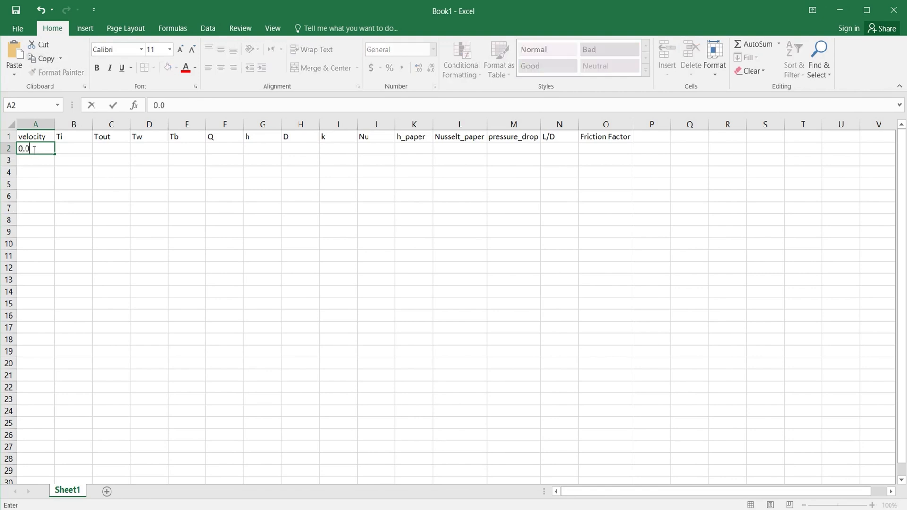
text(158)
click(71, 148)
text(29)
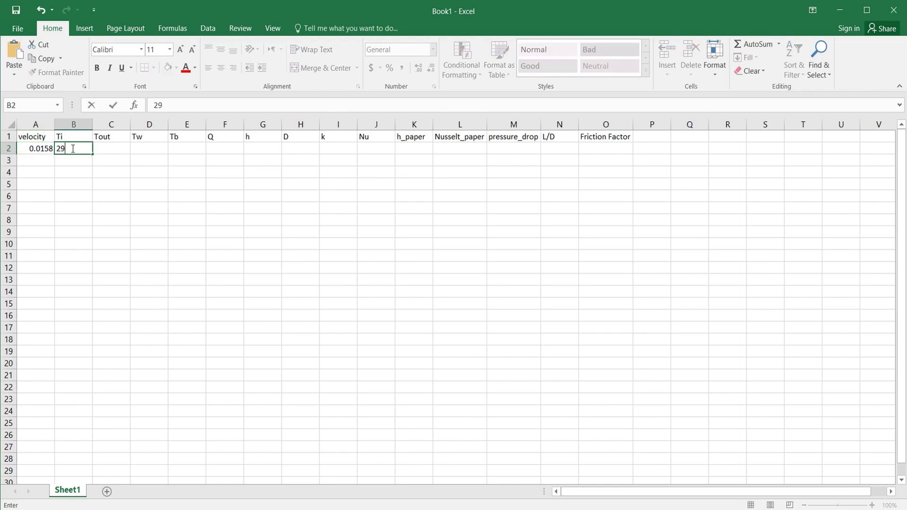
text(3.15)
Enter 32087 as the Q value in cell F2
click(216, 149)
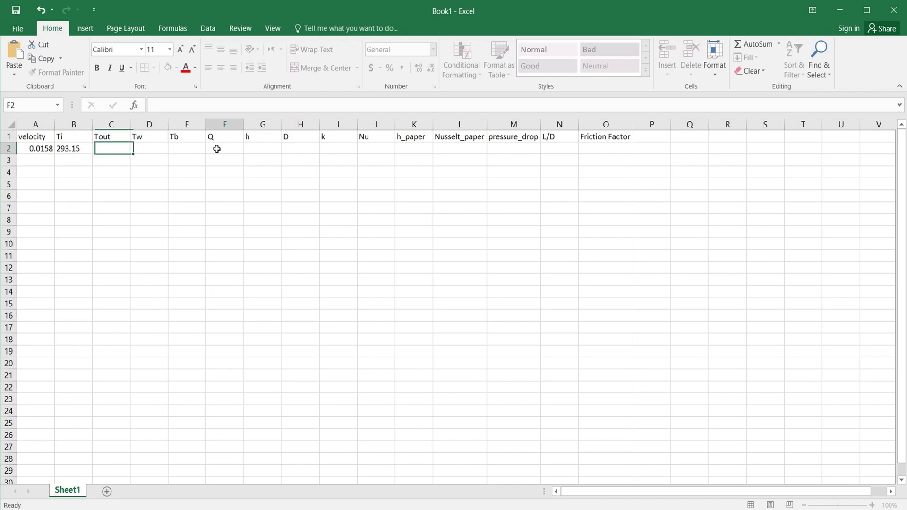
text(32)
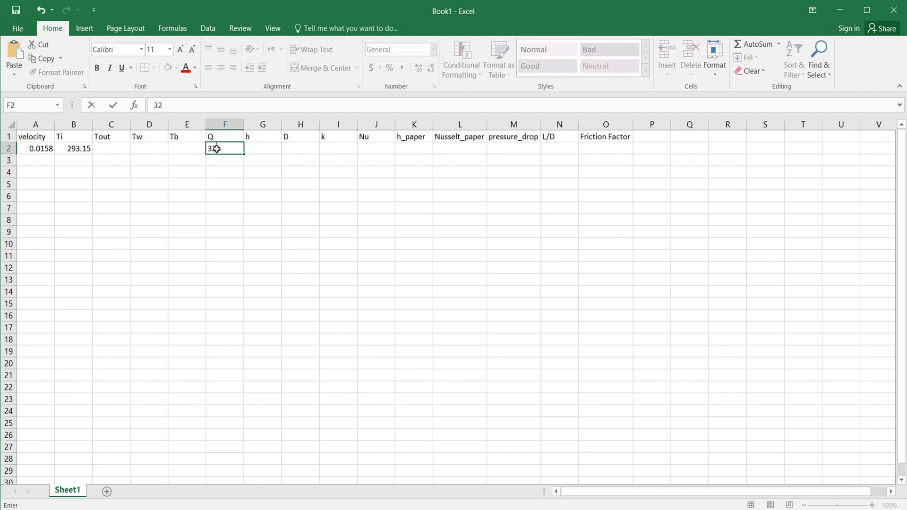
text(087)
Enter 0.007 as the D value in cell H2 and correct it to 0.07
click(289, 146)
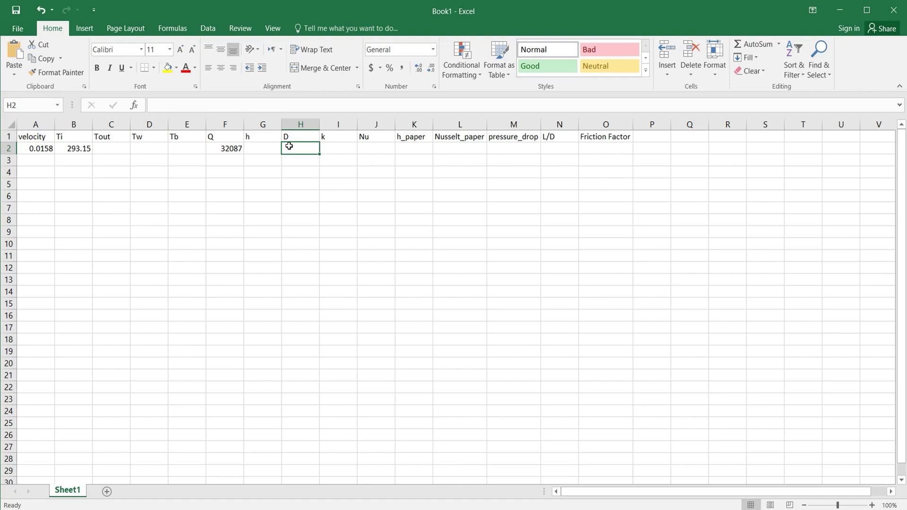
text(0.0)
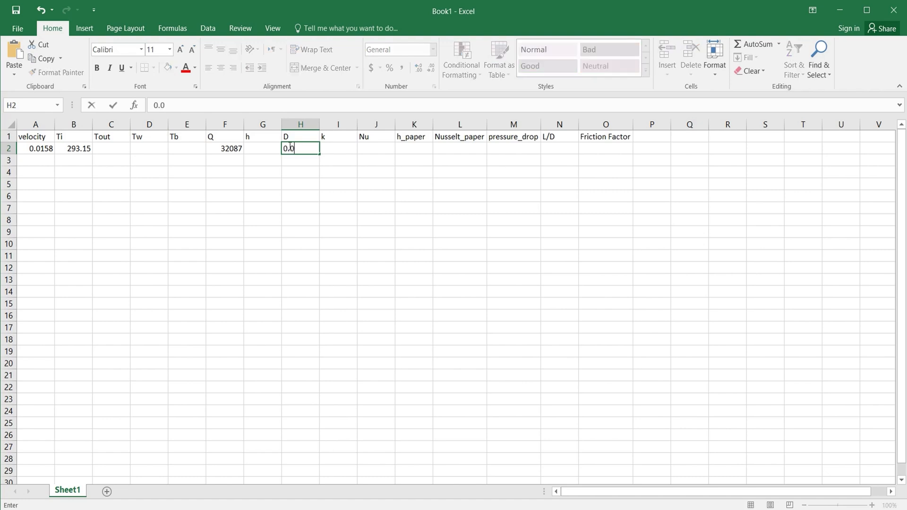
text(07)
key(Return)
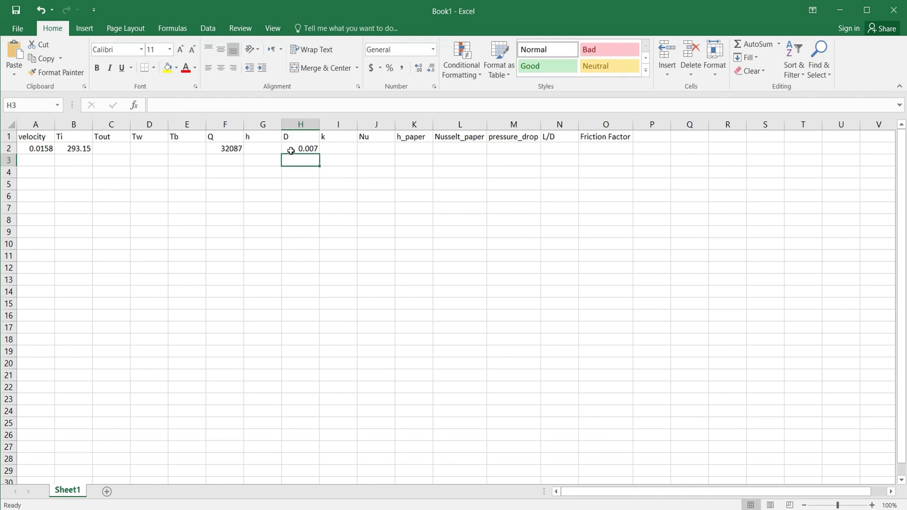
click(292, 148)
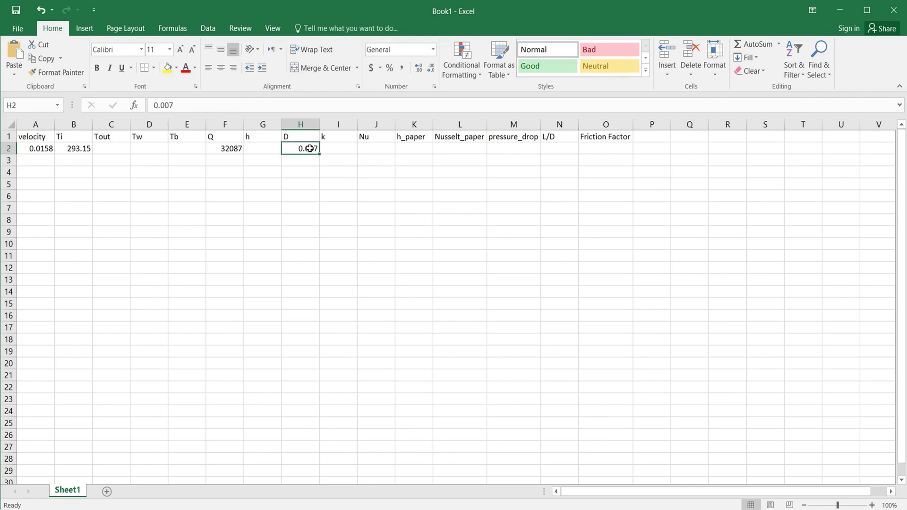
double_click(309, 149)
key(BackSpace)
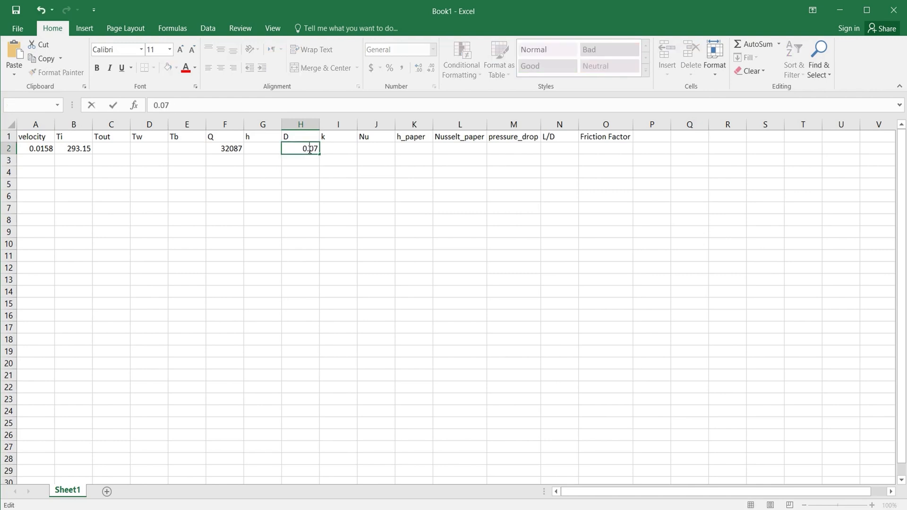
click(320, 185)
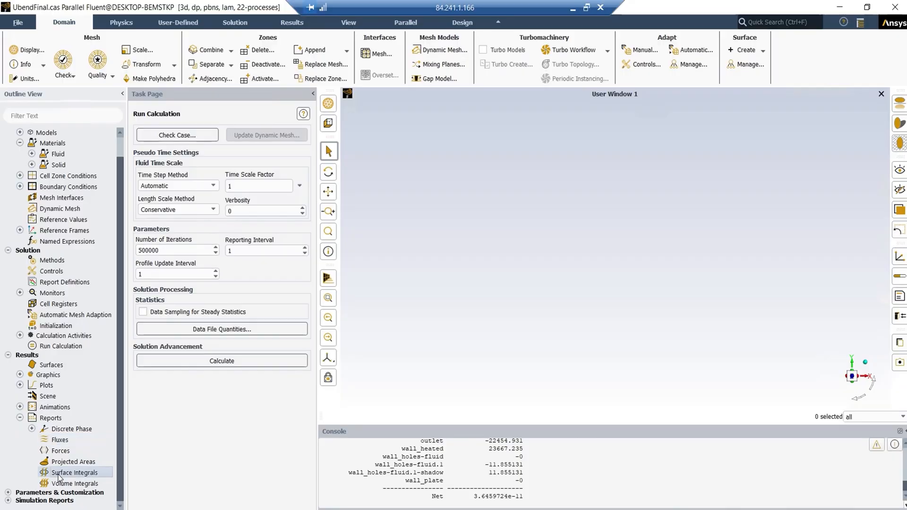
Compute the facet average of static temperature on the outlet surface with a surface integral report
double_click(67, 472)
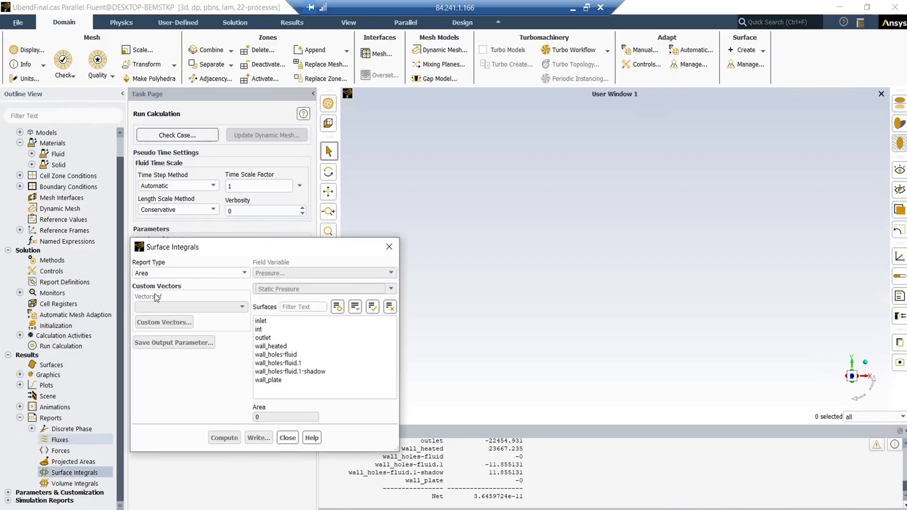
click(221, 274)
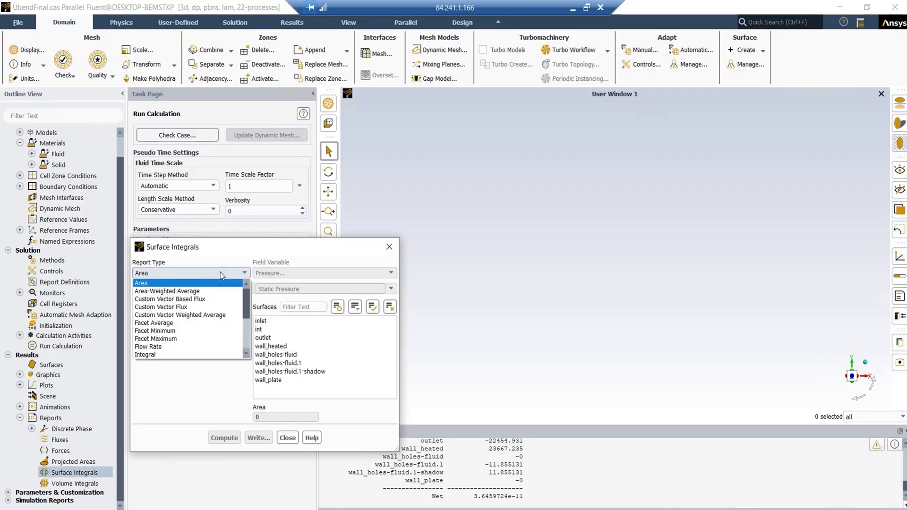
click(189, 323)
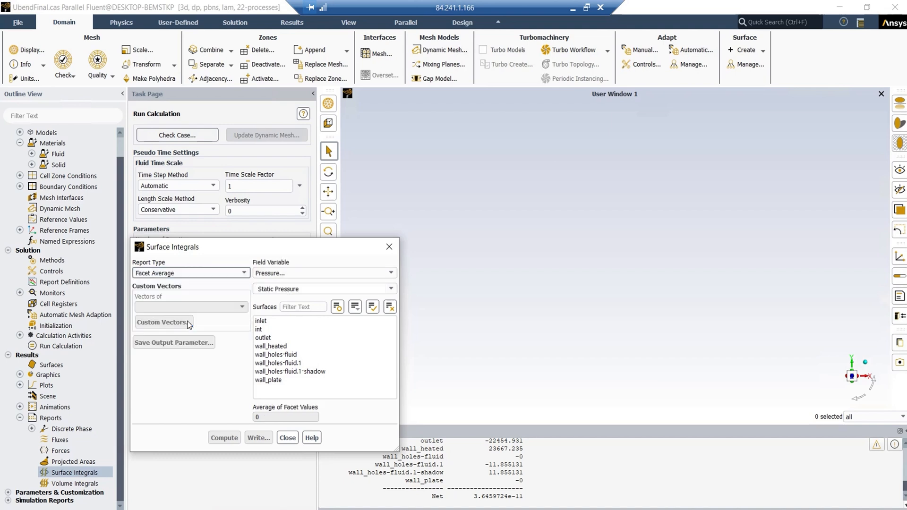
click(295, 273)
click(285, 307)
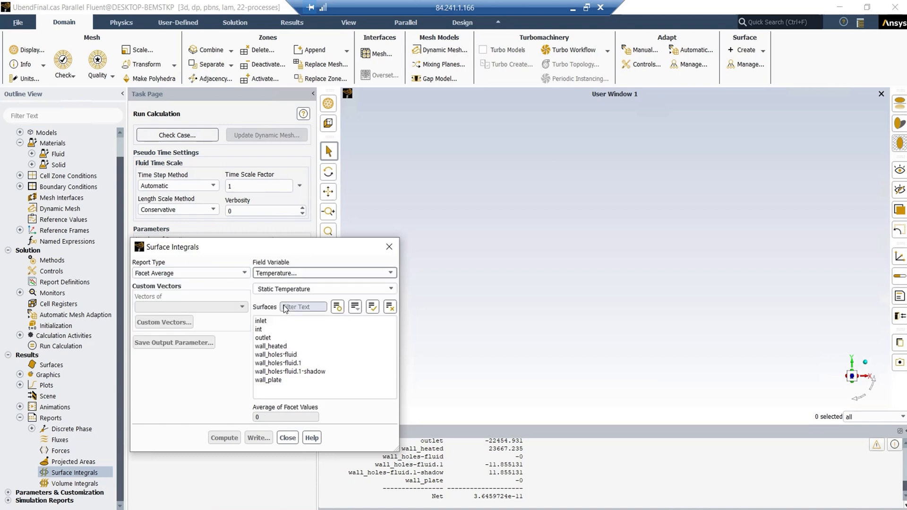
click(262, 337)
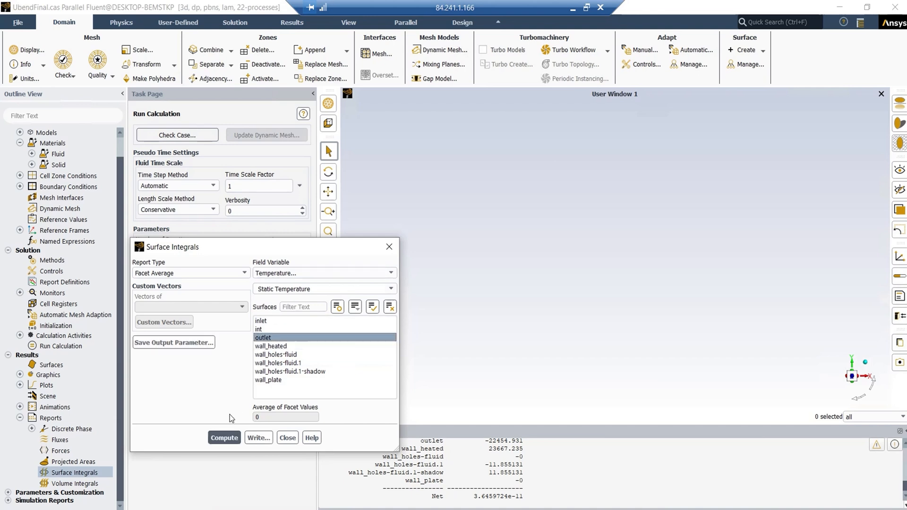
click(224, 438)
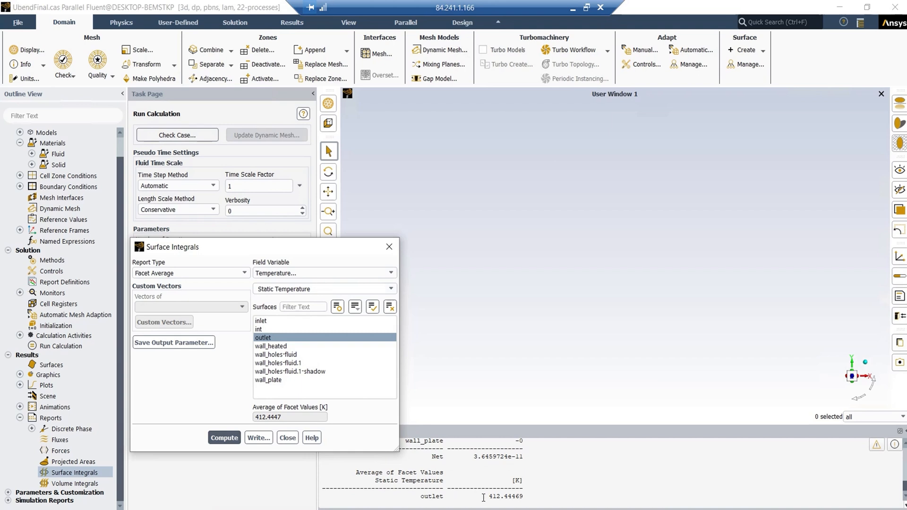
Copy the computed outlet temperature from the console into the Tout cell C2 of the Excel workbook and return to Fluent
drag(484, 497, 528, 498)
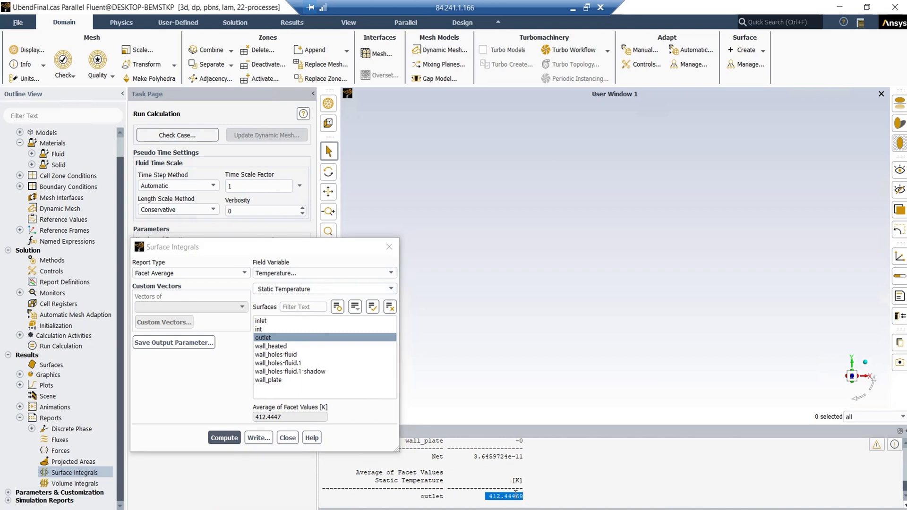
right_click(516, 494)
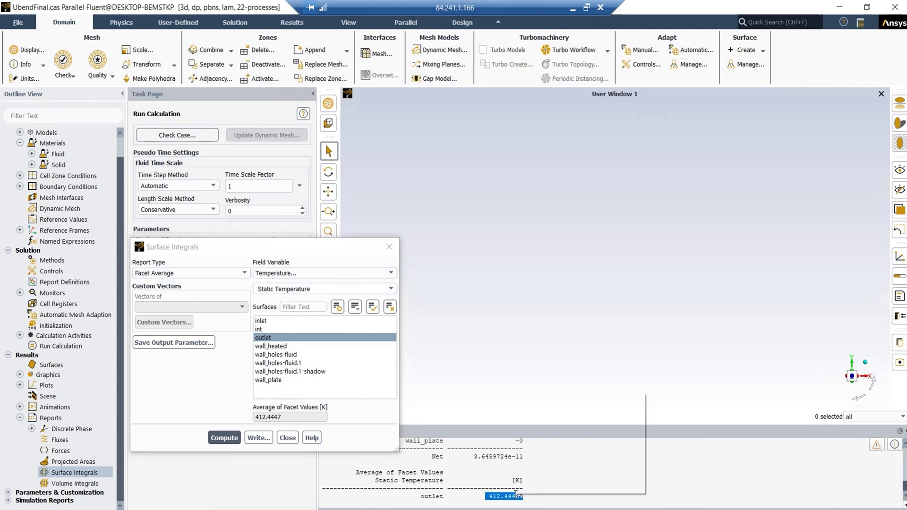
click(505, 497)
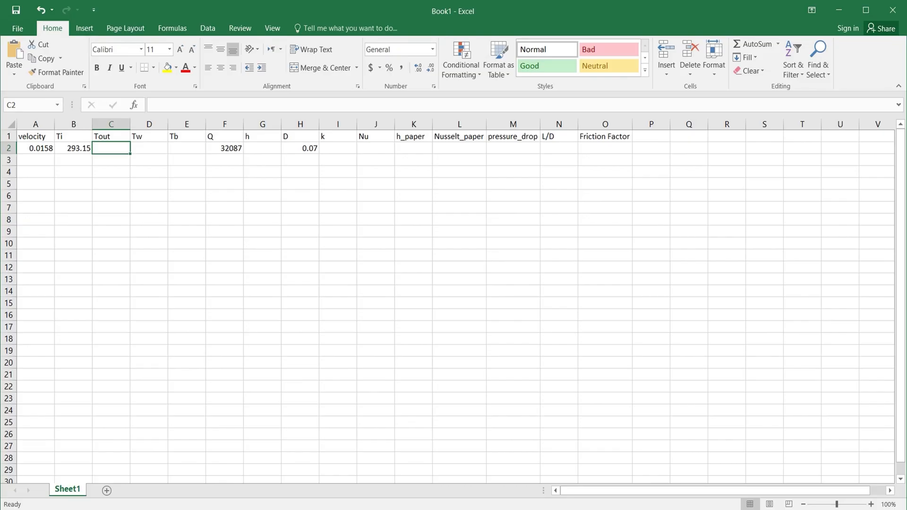
key(ctrl+v)
key(alt+Tab)
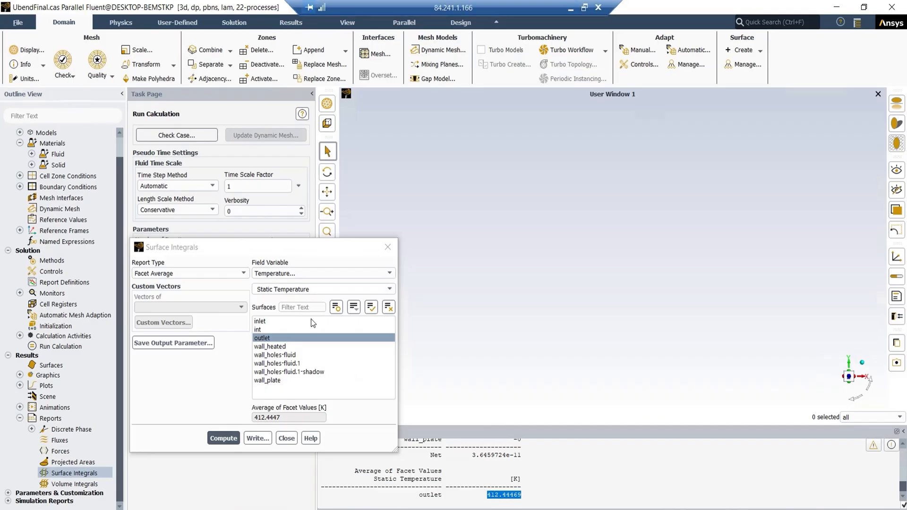
click(277, 346)
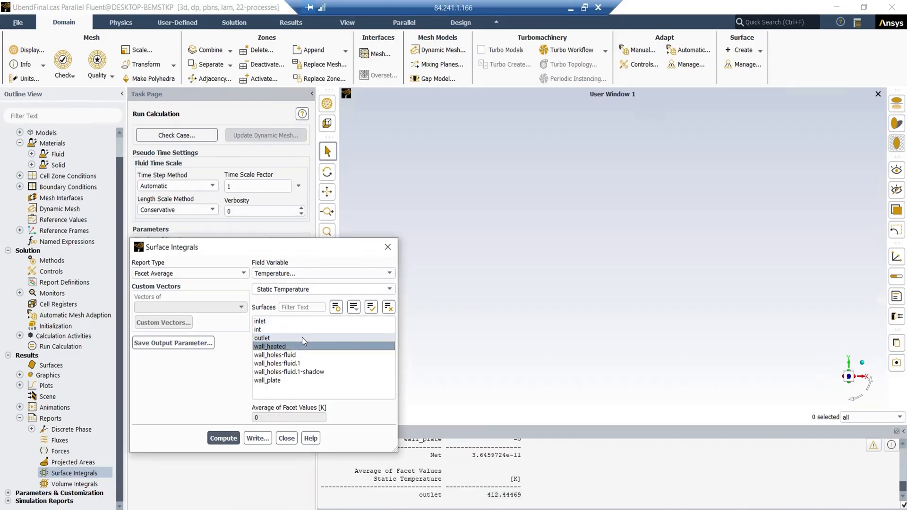
click(223, 438)
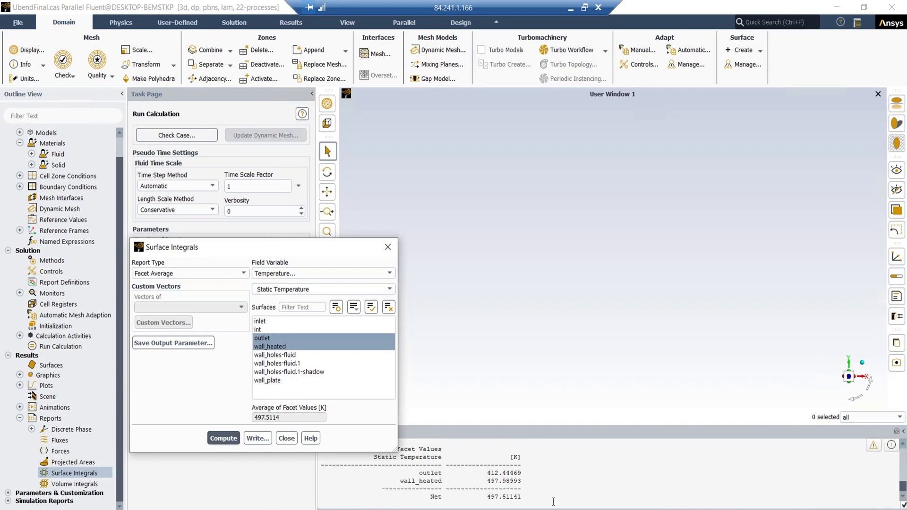
drag(540, 497, 486, 497)
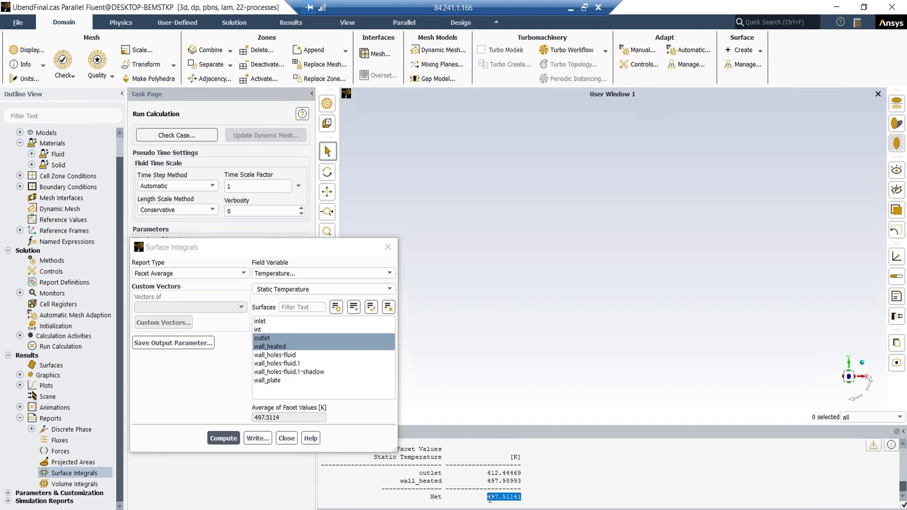
Clear the surface selection and compute the facet average of static temperature on wall_heated alone
click(388, 307)
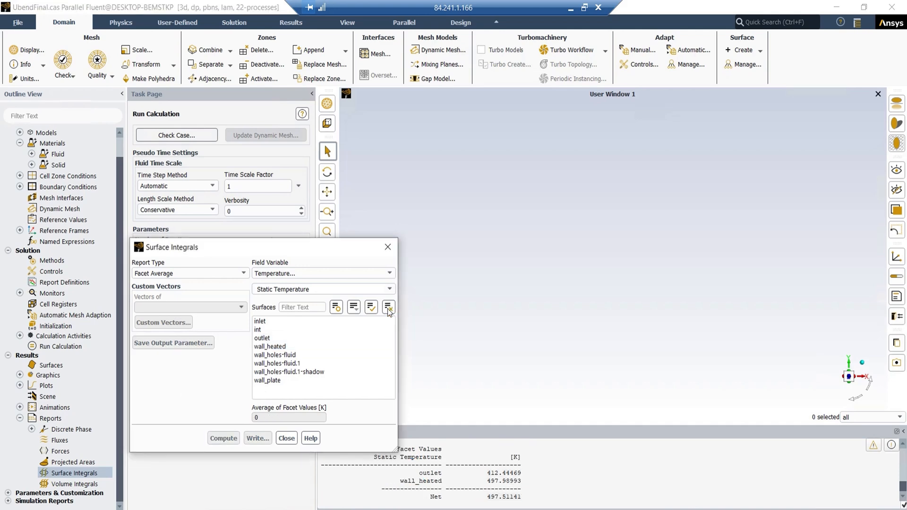
click(276, 348)
click(223, 438)
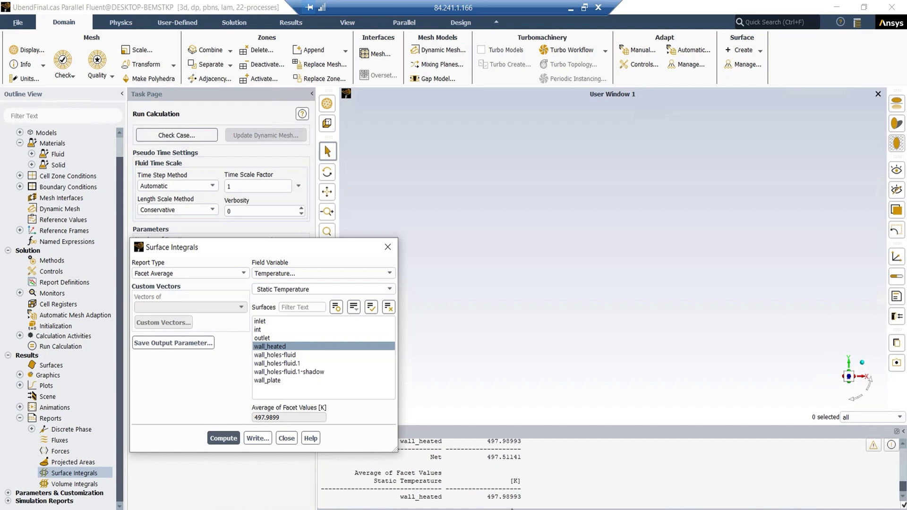
Copy the computed wall_heated temperature from the console into the Tw cell D2 of the Excel workbook
drag(524, 496, 489, 494)
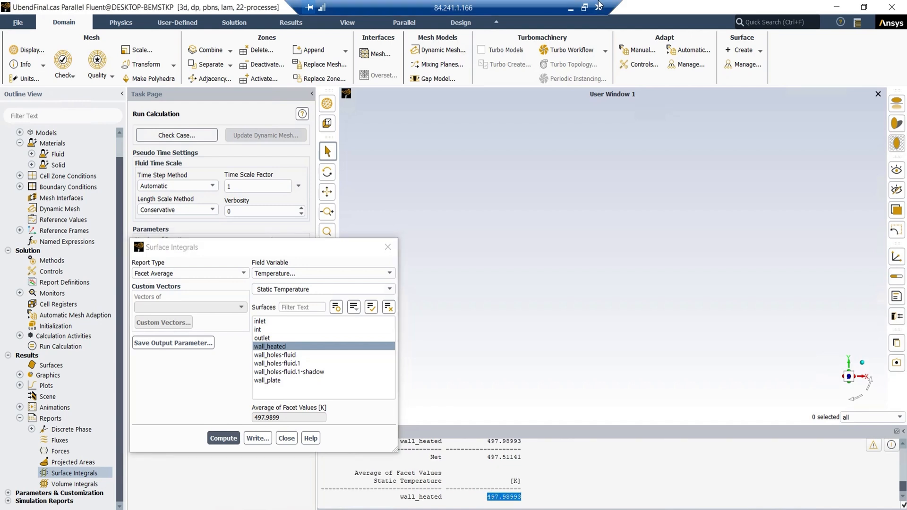
click(571, 8)
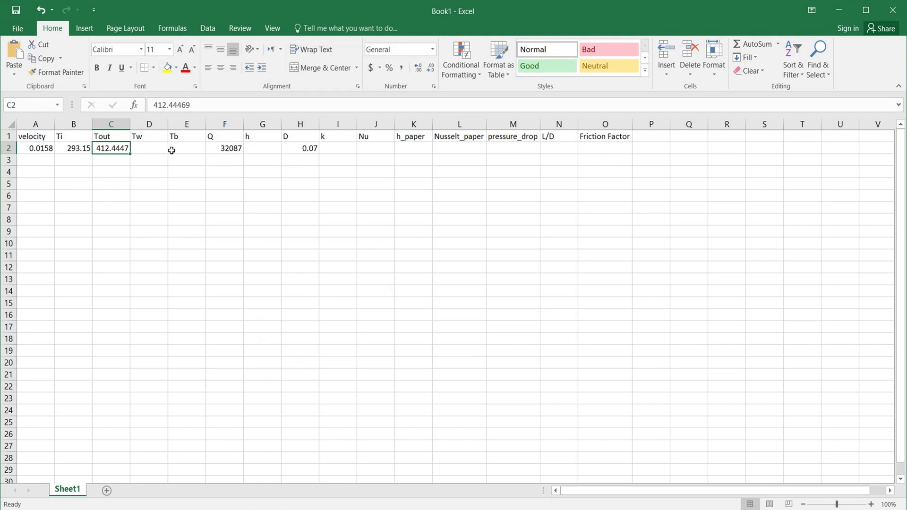
click(153, 148)
key(ctrl+v)
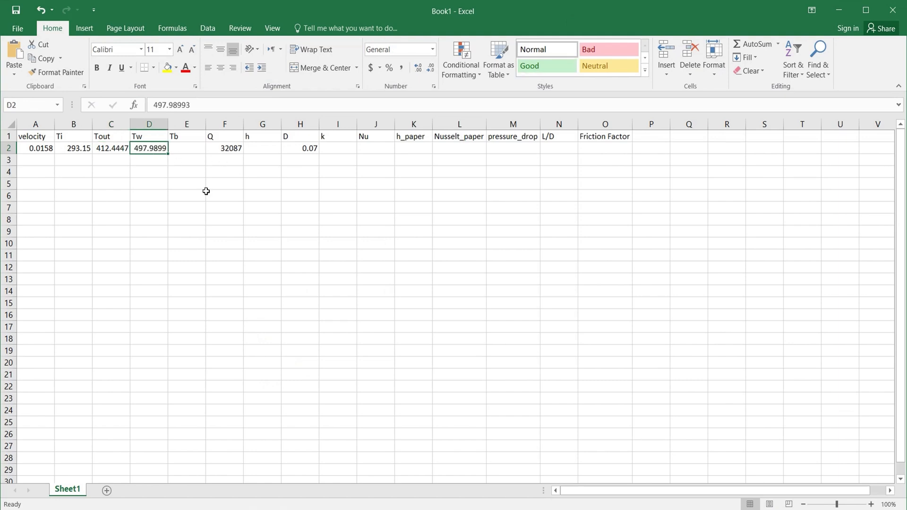
Calculate the bulk temperature Tb in cell E2 with the formula =(B2+C2)/2
click(180, 152)
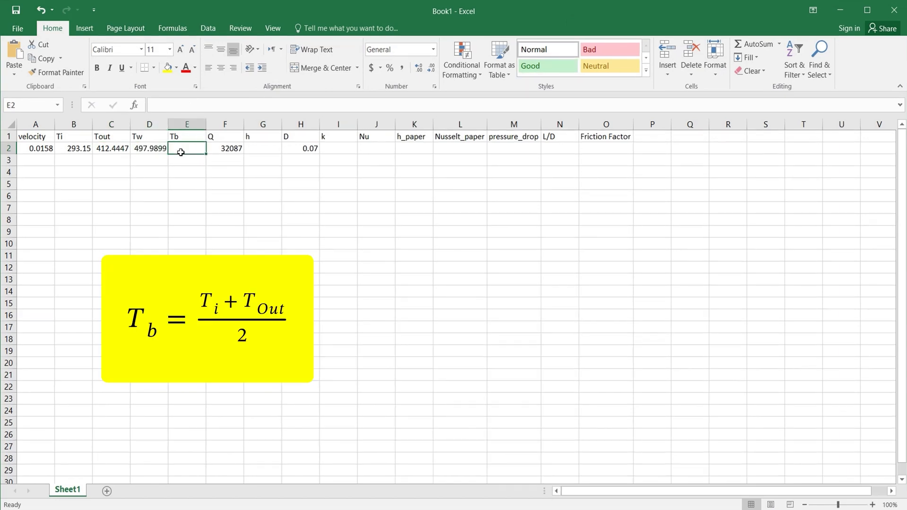
text(=)
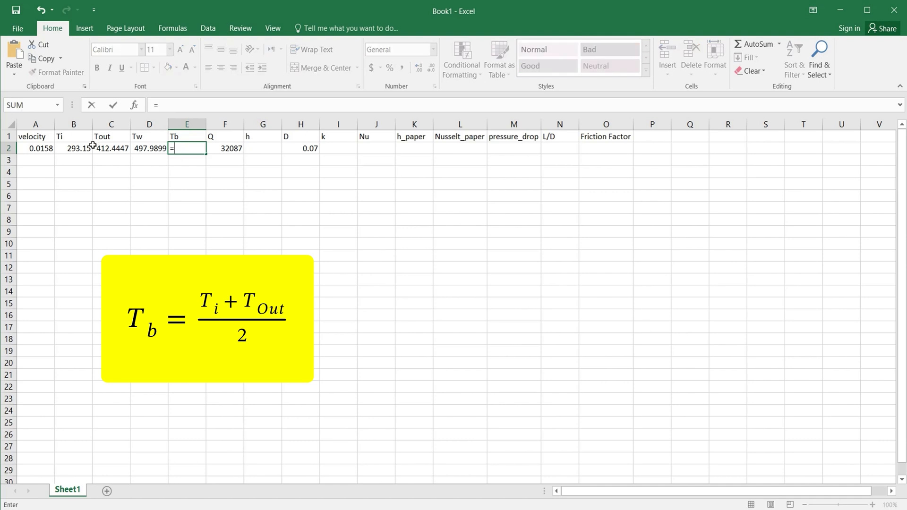
text(()
click(81, 150)
text(+)
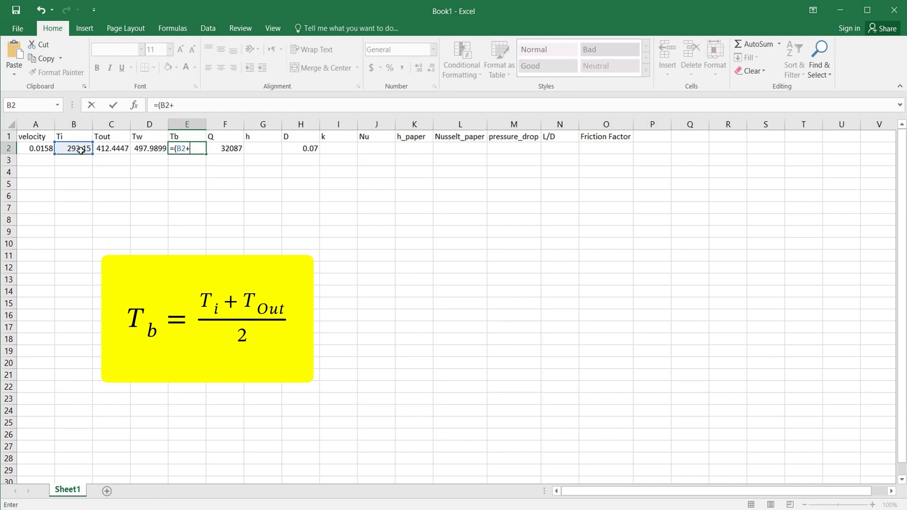
click(113, 150)
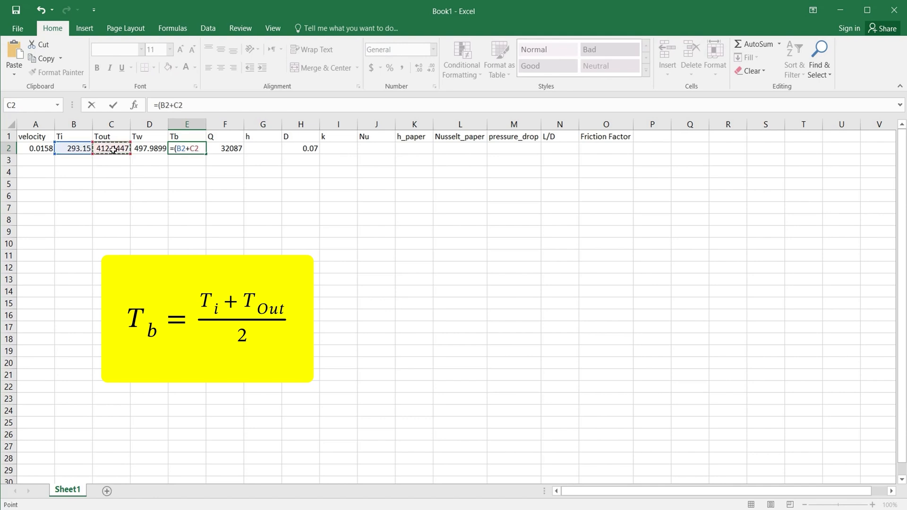
text()/2)
key(Return)
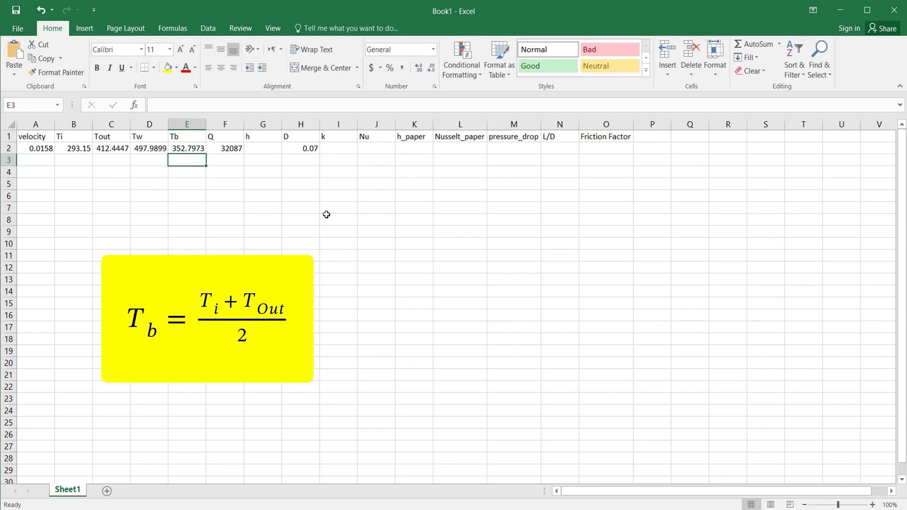
Calculate the heat transfer coefficient h in cell G2 with the formula =F2/(D2-E2)
click(258, 148)
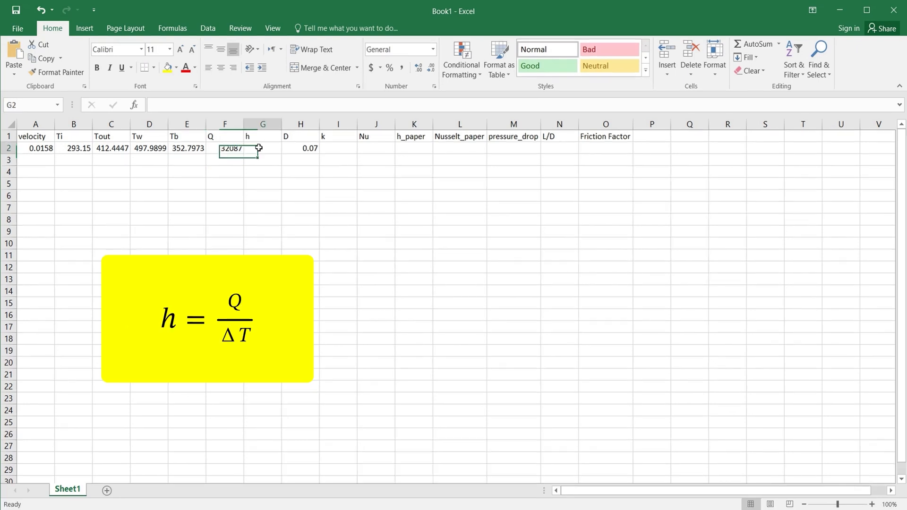
text(=)
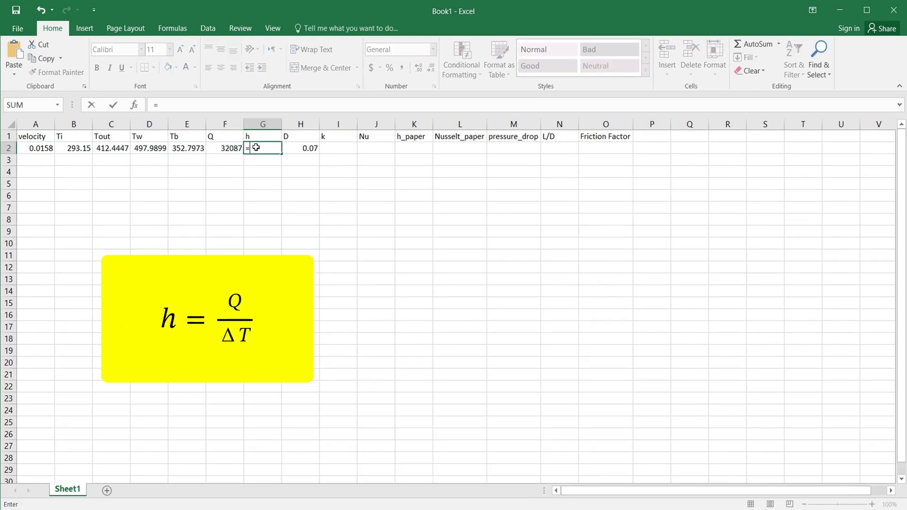
click(232, 149)
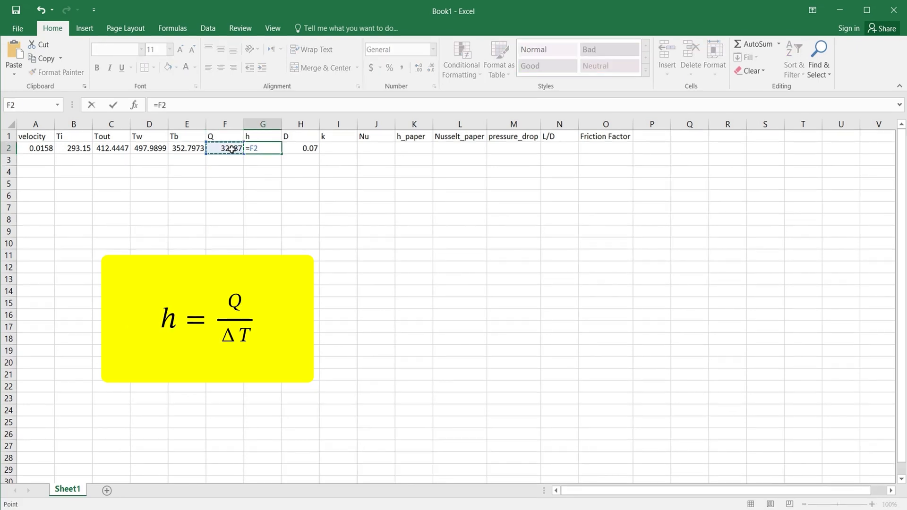
text(/()
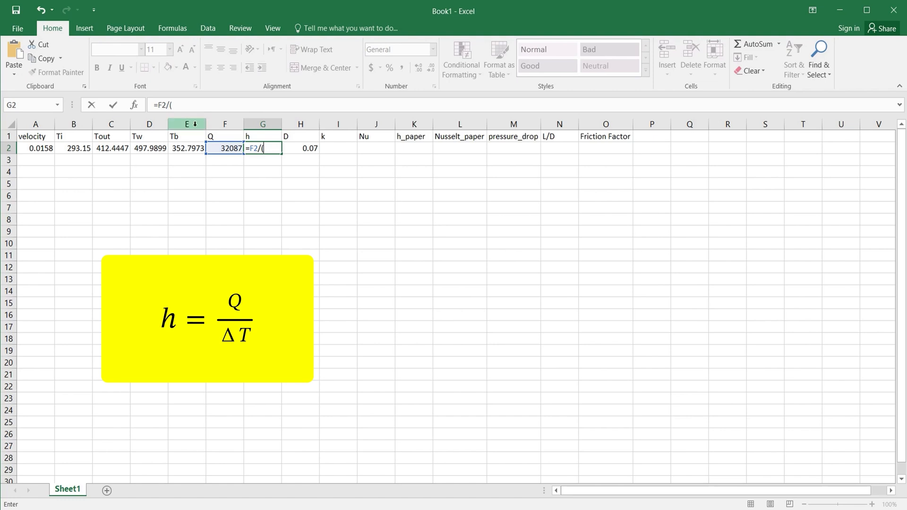
click(146, 148)
text(-)
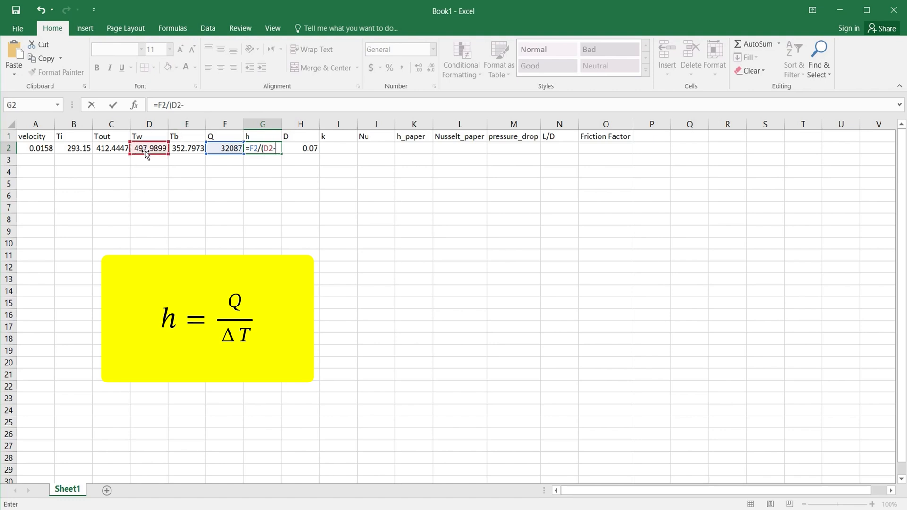
click(196, 147)
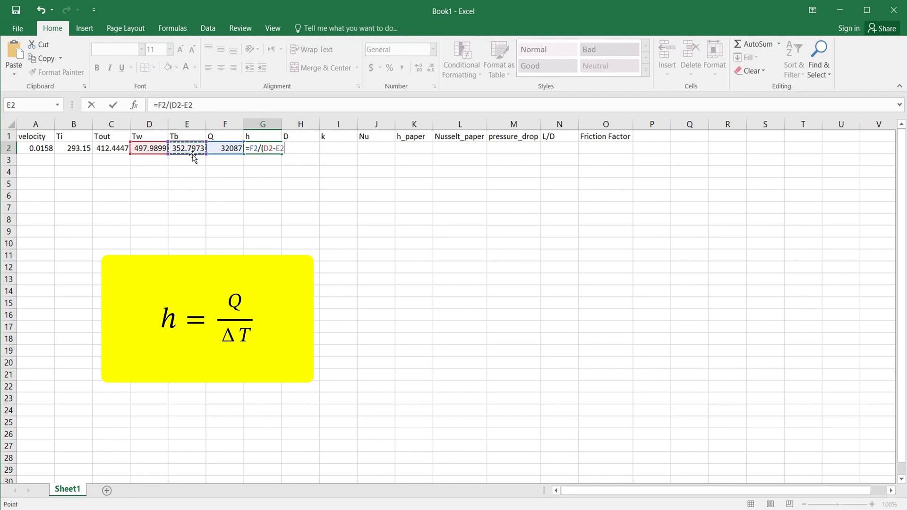
key(Return)
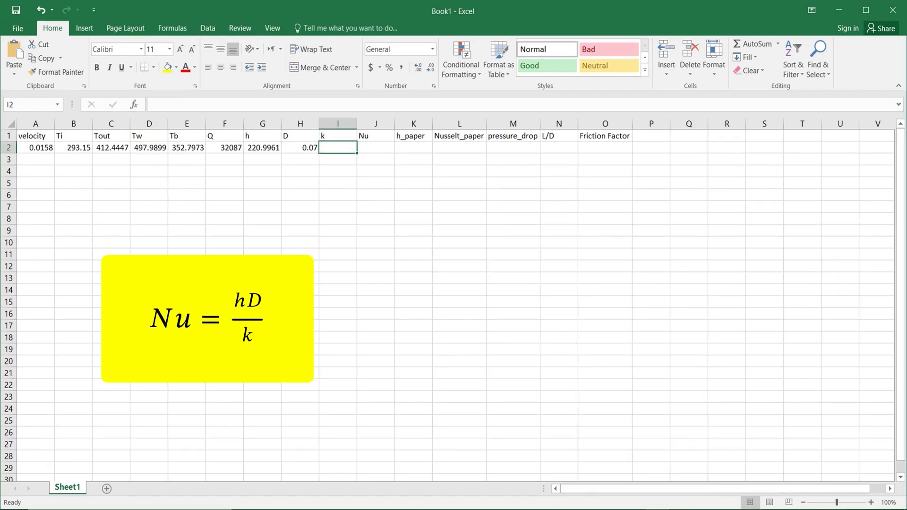
Enter 0.6 as the k value in cell I2 and calculate Nu in J2 with the formula =G2*H2/I2
text(0.6)
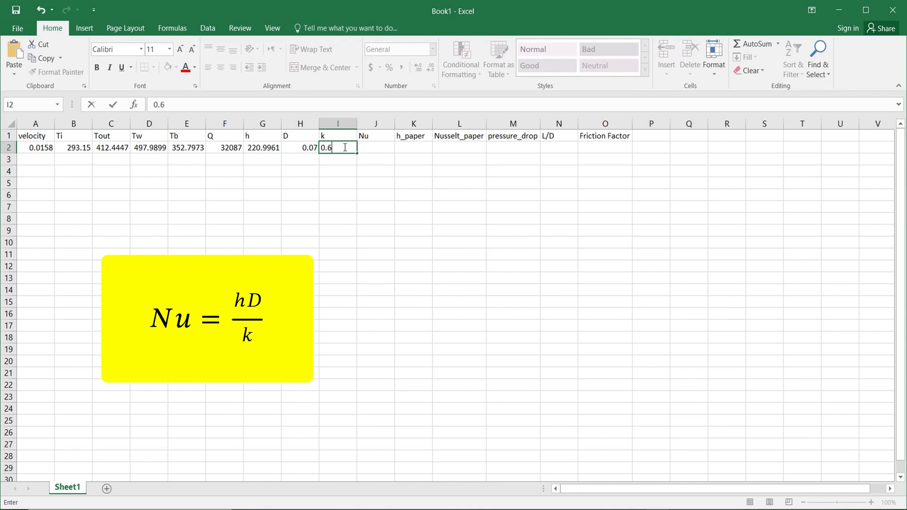
click(376, 147)
text(=)
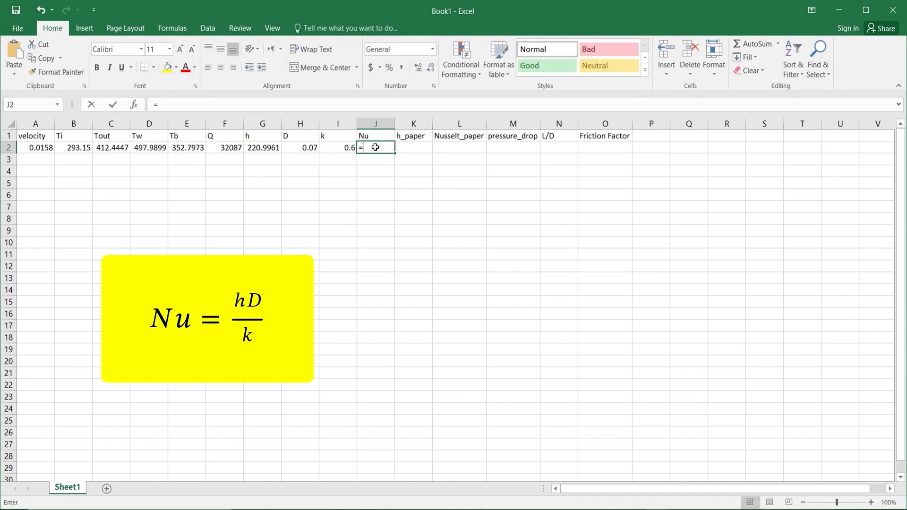
click(261, 149)
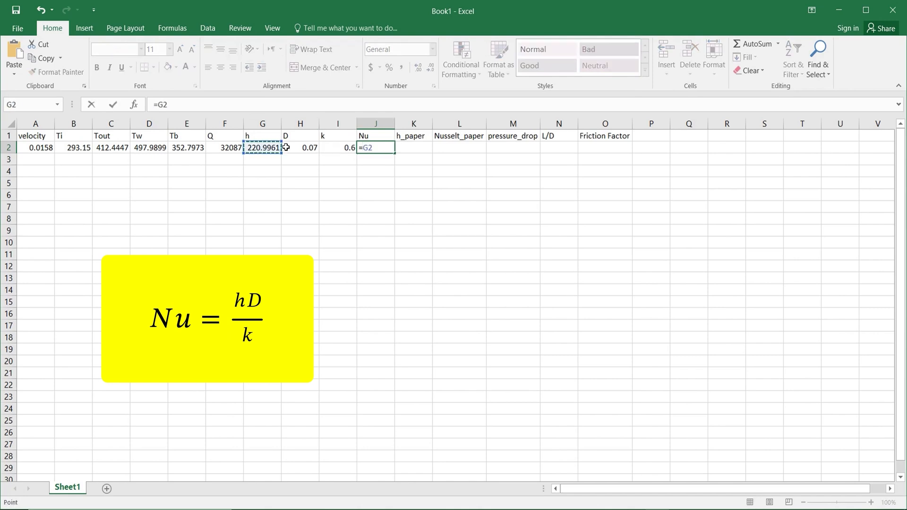
text(*)
click(295, 146)
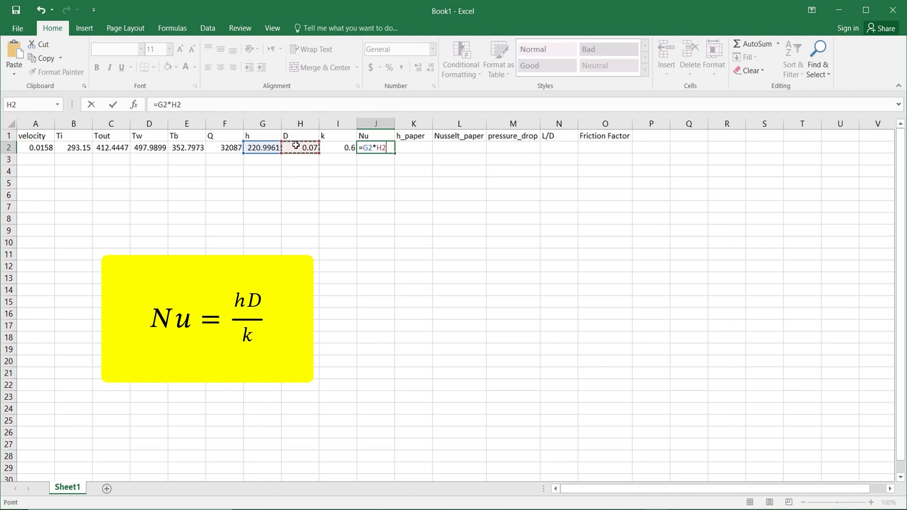
text(/)
click(333, 148)
key(Return)
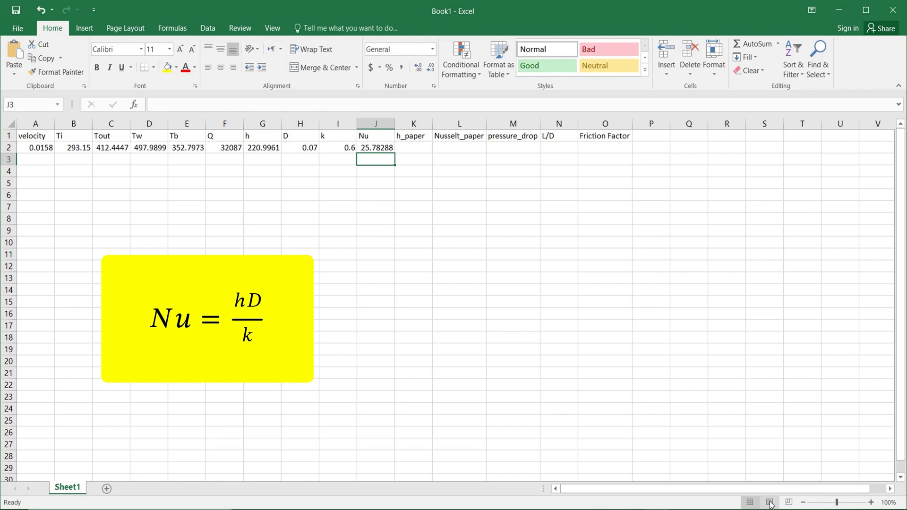
Switch to Fluent and compute the area-weighted average static pressure on the inlet surface
double_click(74, 473)
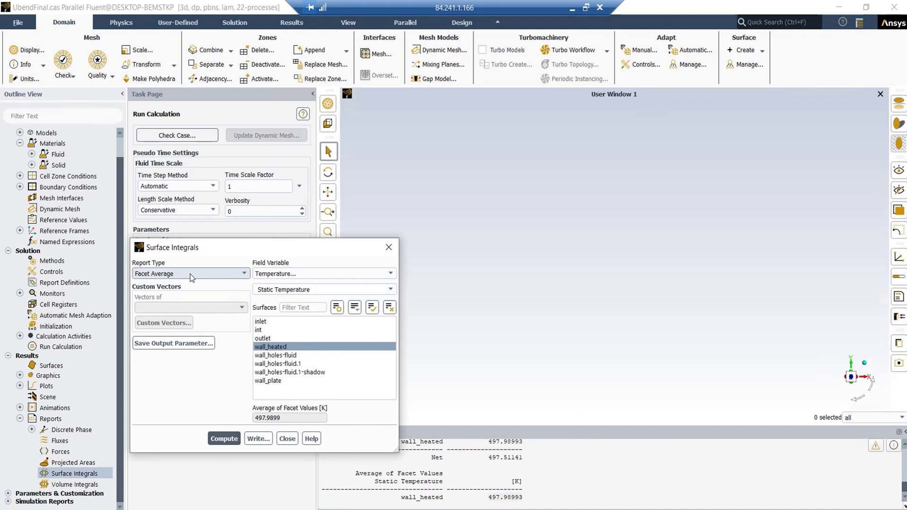
click(191, 278)
click(188, 298)
click(286, 275)
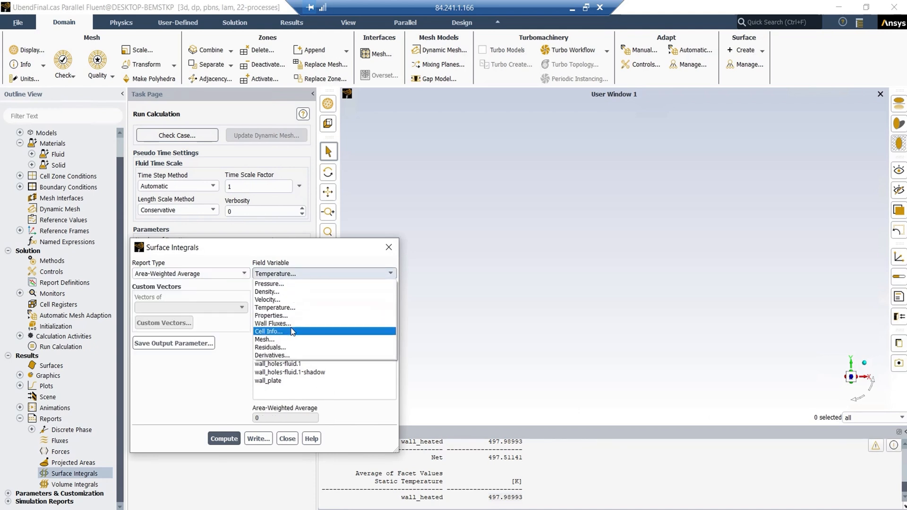
click(274, 284)
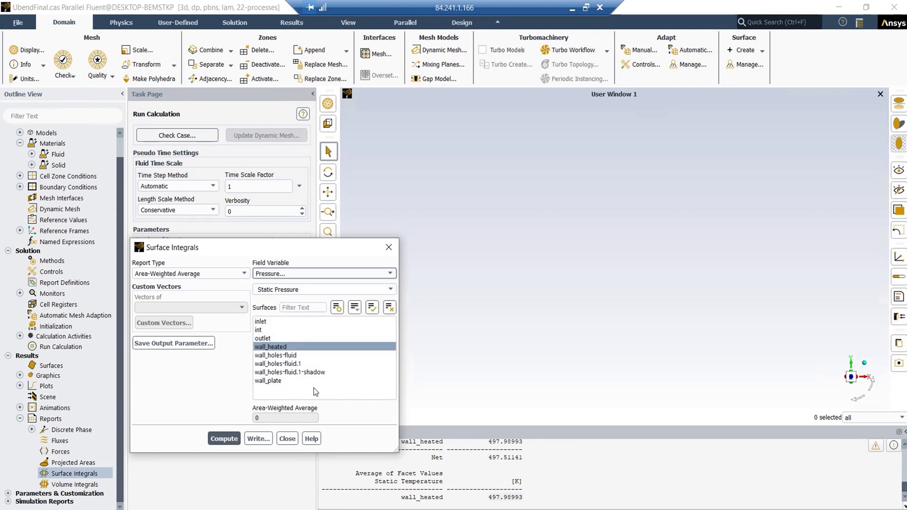
click(390, 307)
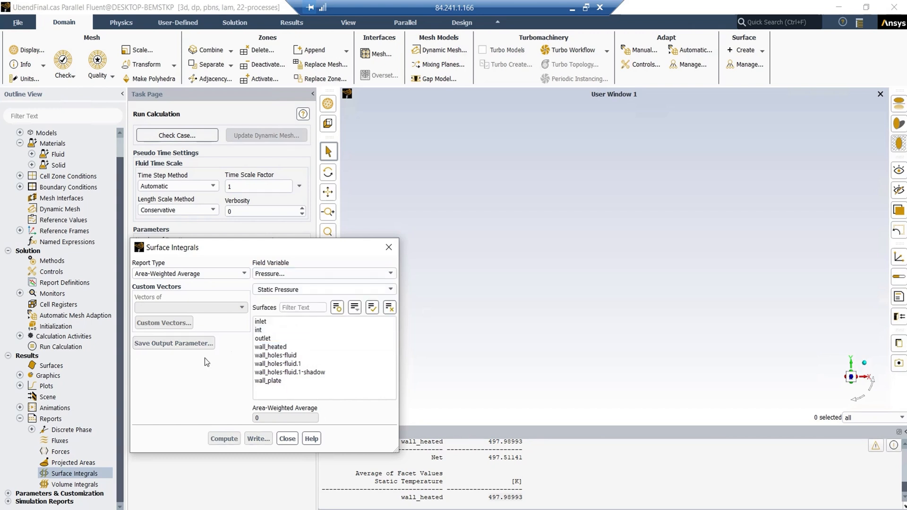
click(260, 322)
click(224, 438)
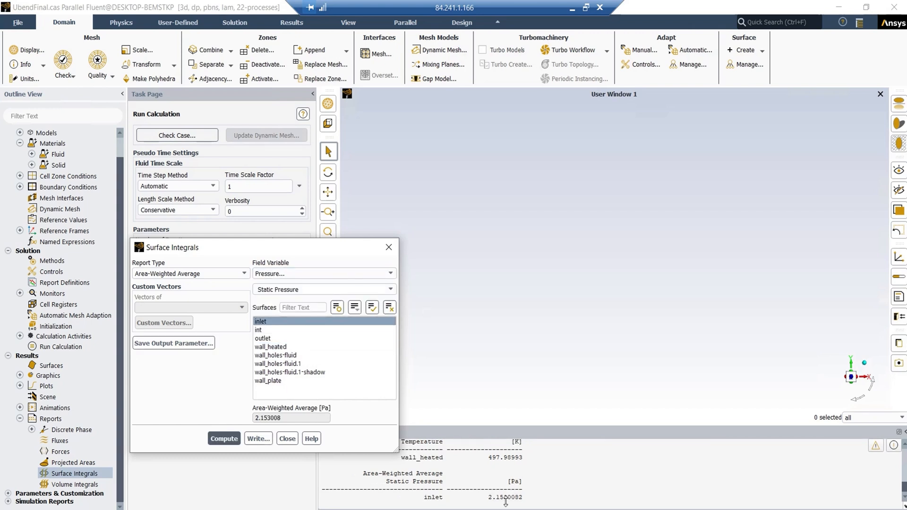
Copy the computed inlet pressure from the console into the pressure_drop cell M2 of the Excel workbook
drag(522, 498, 489, 497)
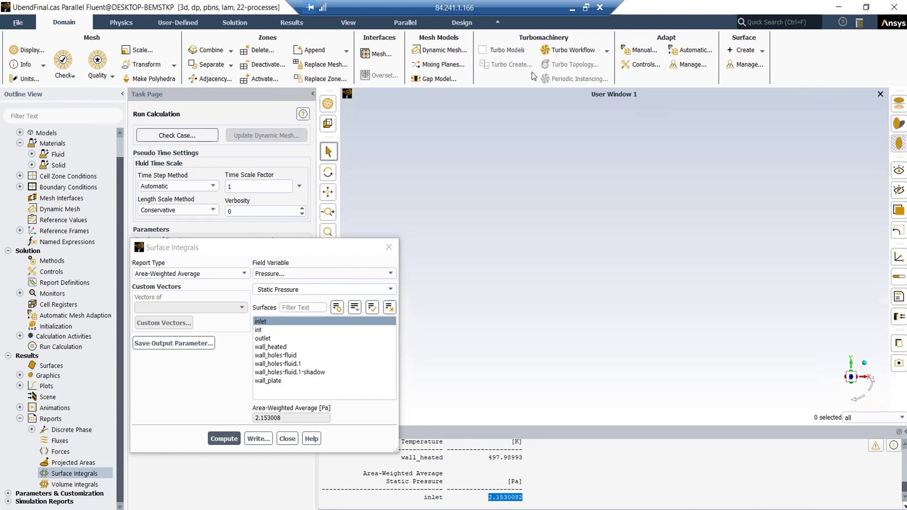
click(572, 8)
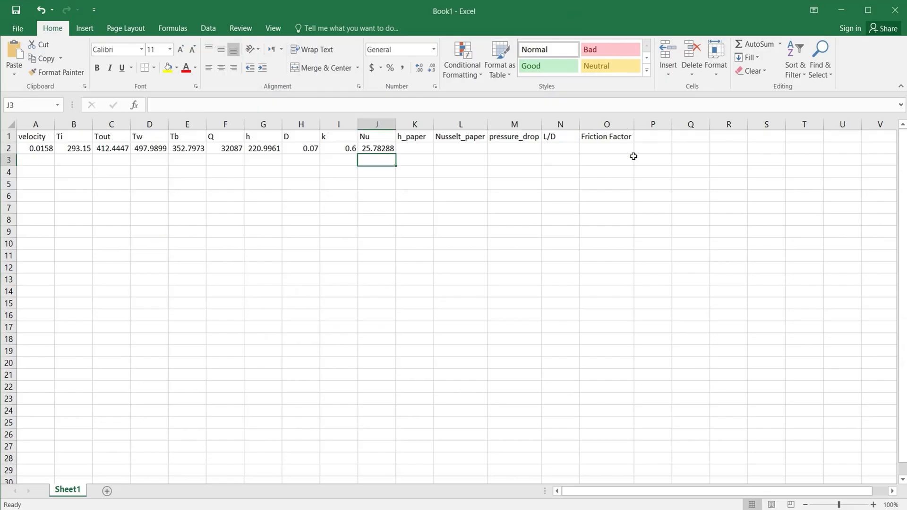
click(507, 147)
key(ctrl+v)
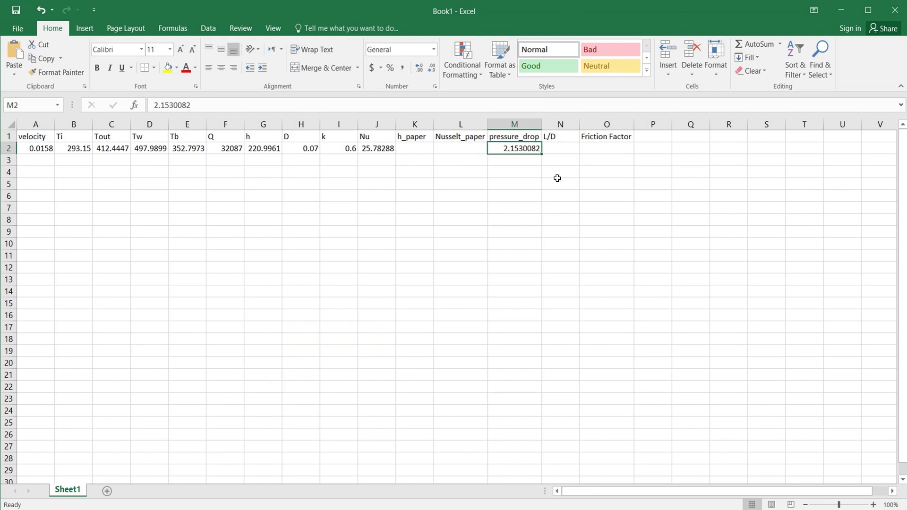
click(662, 265)
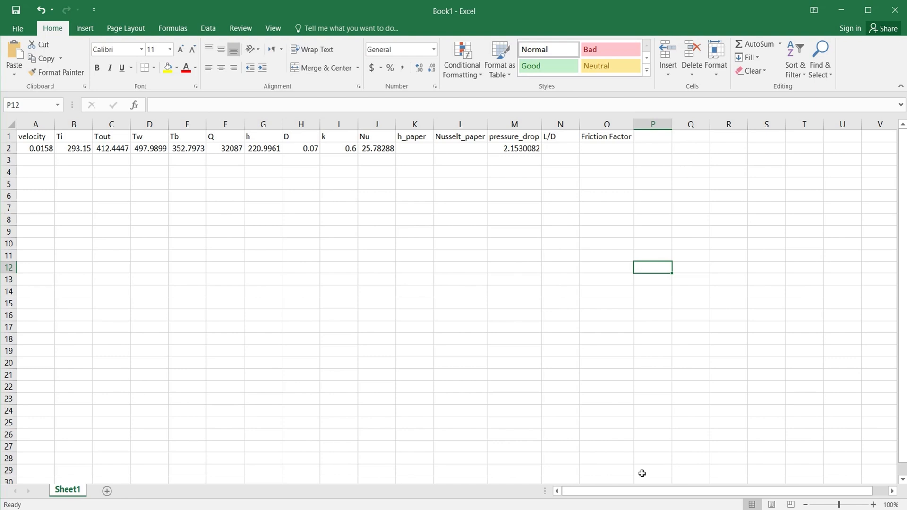
Calculate L/D in cell N2 with the formula =3.43562/H2
click(565, 149)
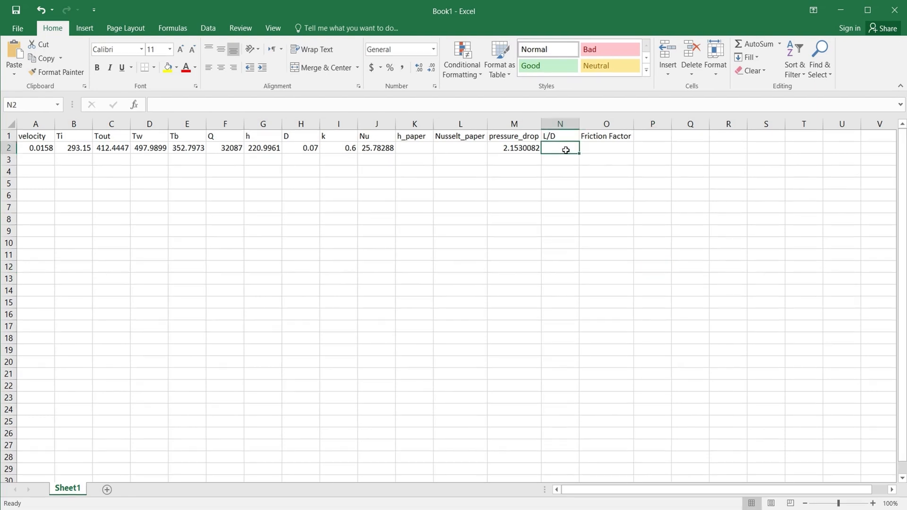
text(=3.435)
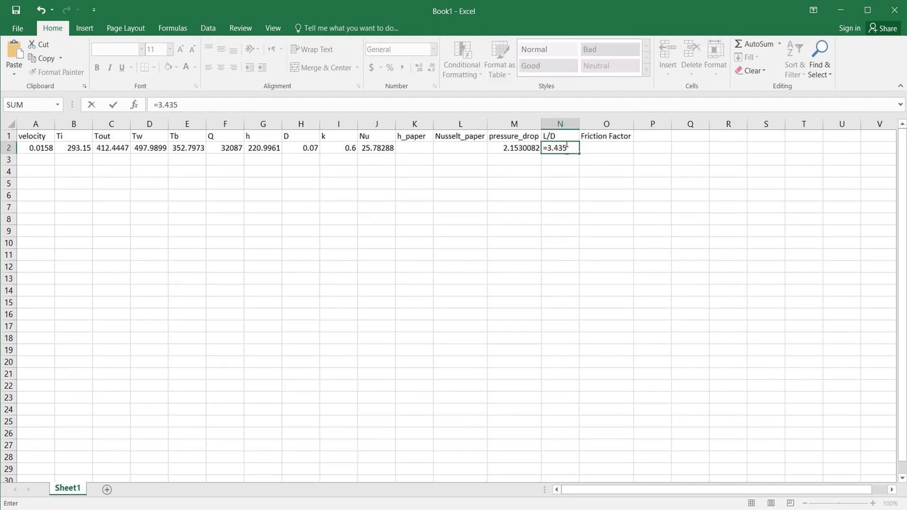
text(62/)
click(308, 148)
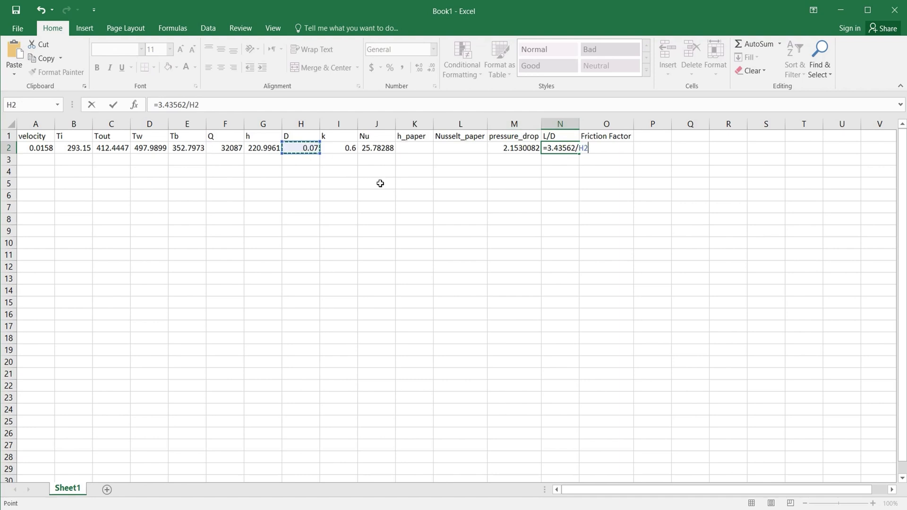
text())
key(Return)
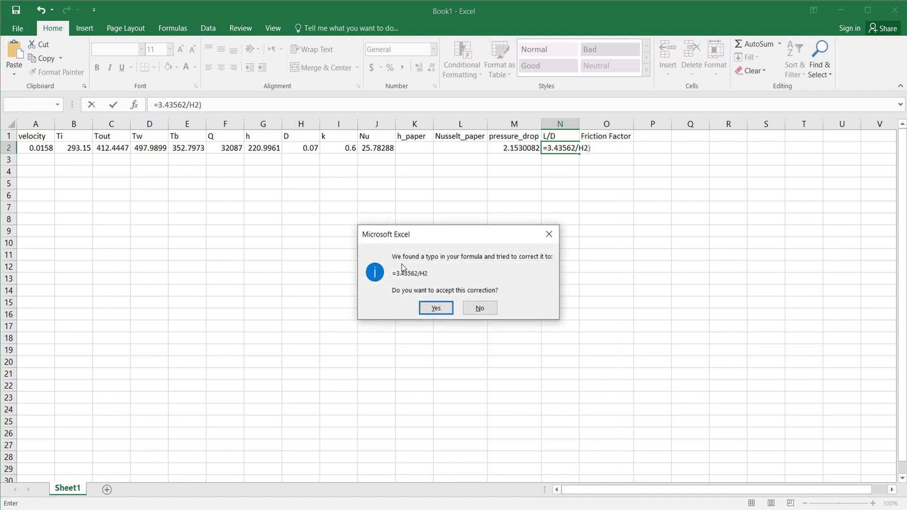
click(445, 308)
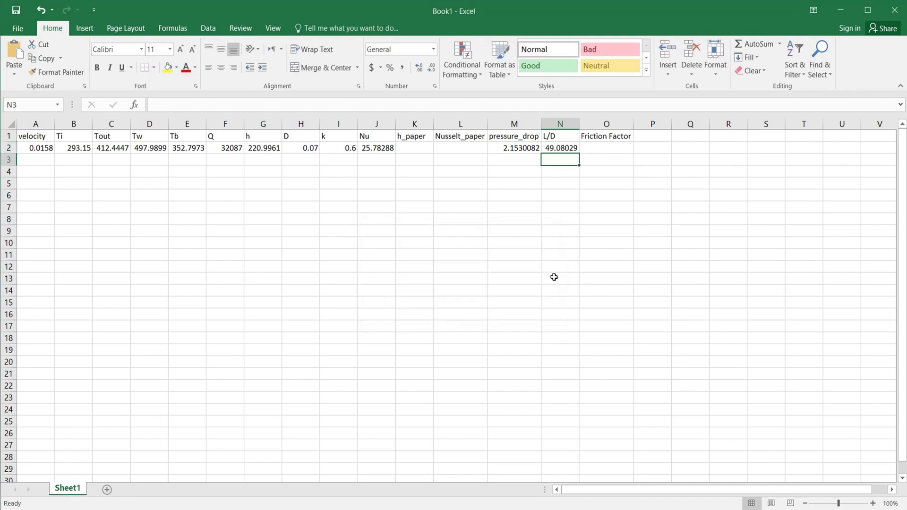
Calculate the friction factor in cell O2 with the formula =M2/(N2*(998.2*0.5*A2^2))
click(606, 148)
text(=)
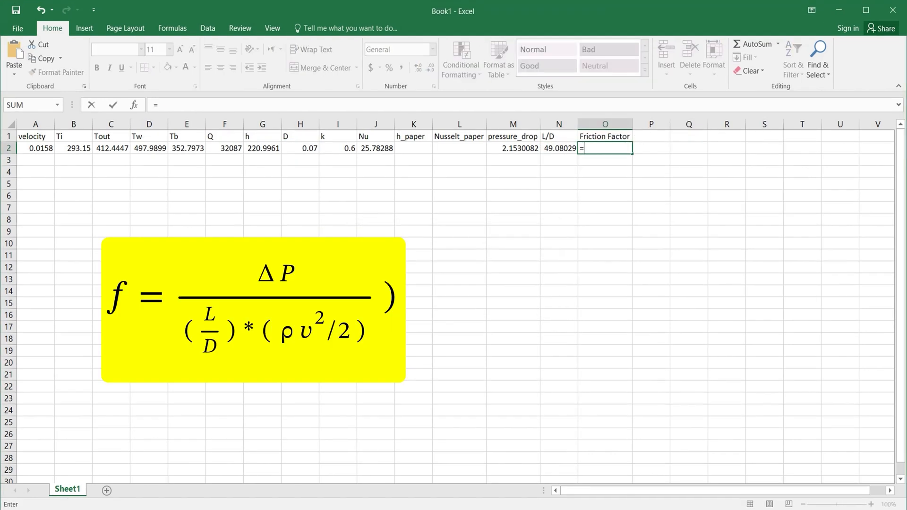
click(529, 148)
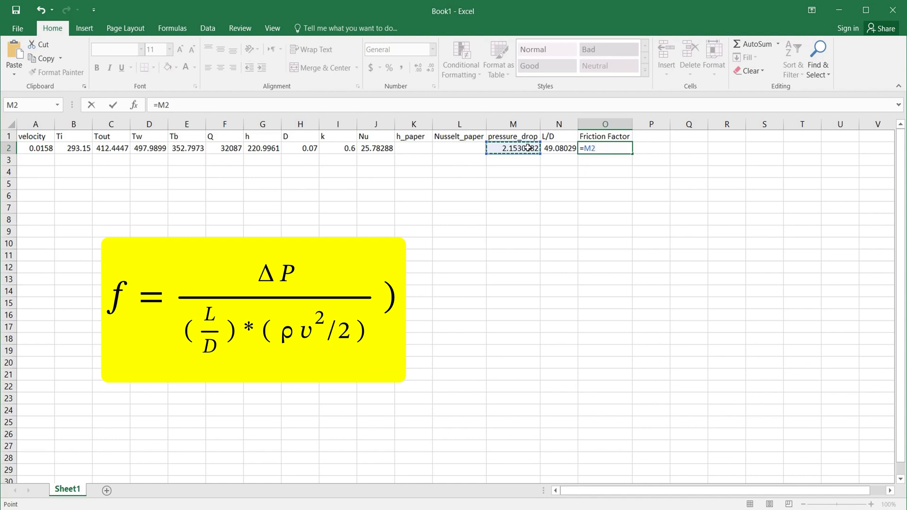
text(/()
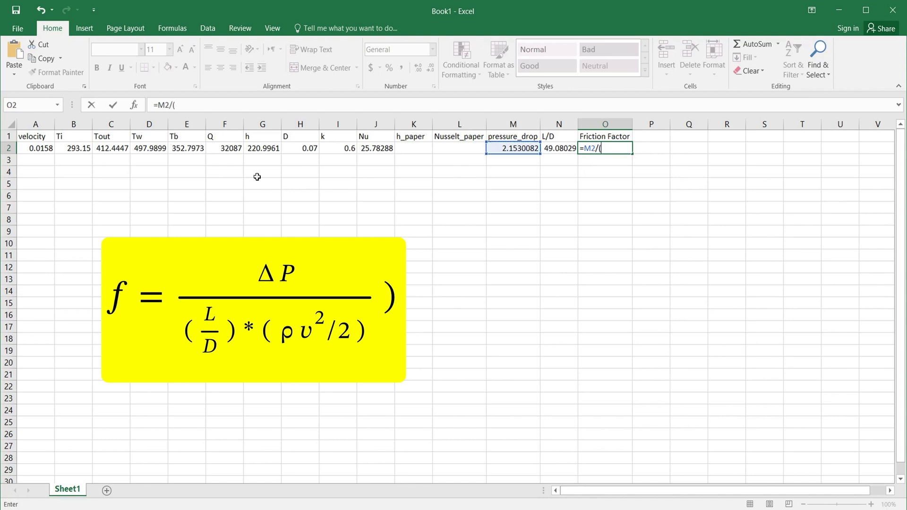
click(552, 147)
text(*)
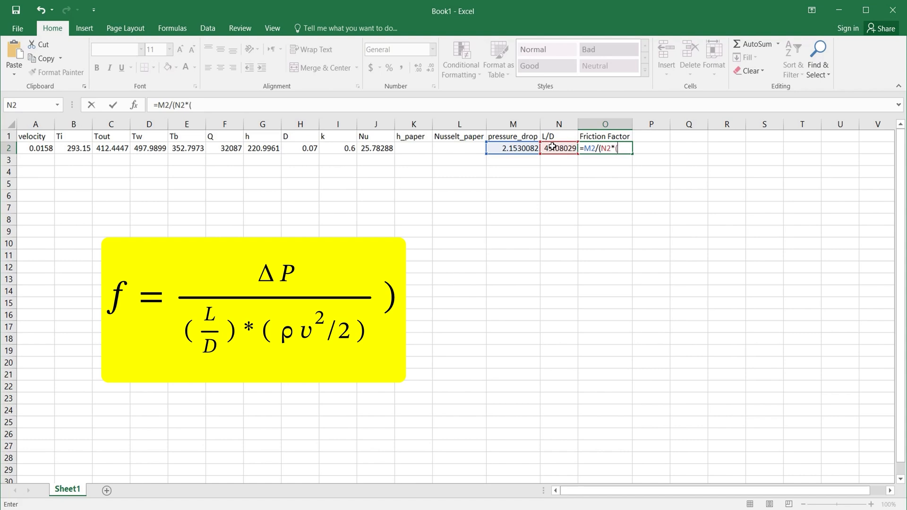
text((998.2*)
text(0.5*)
click(29, 148)
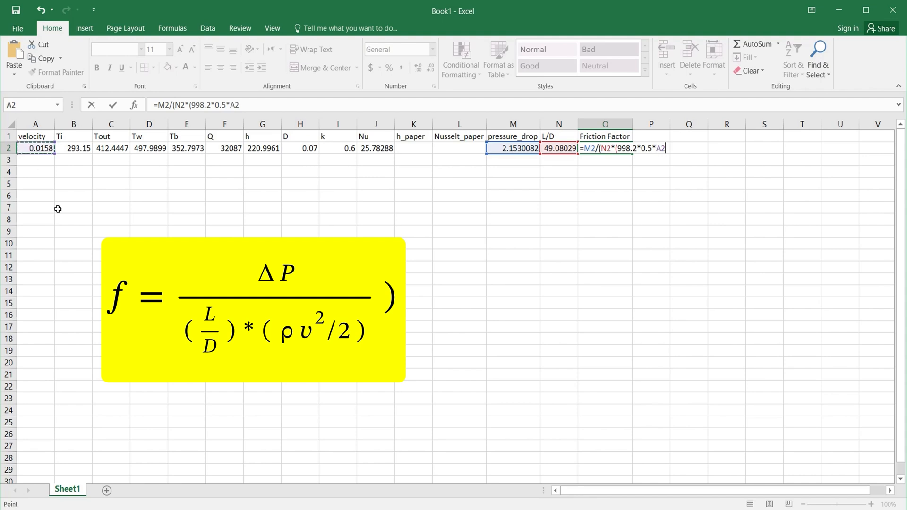
text(^2)
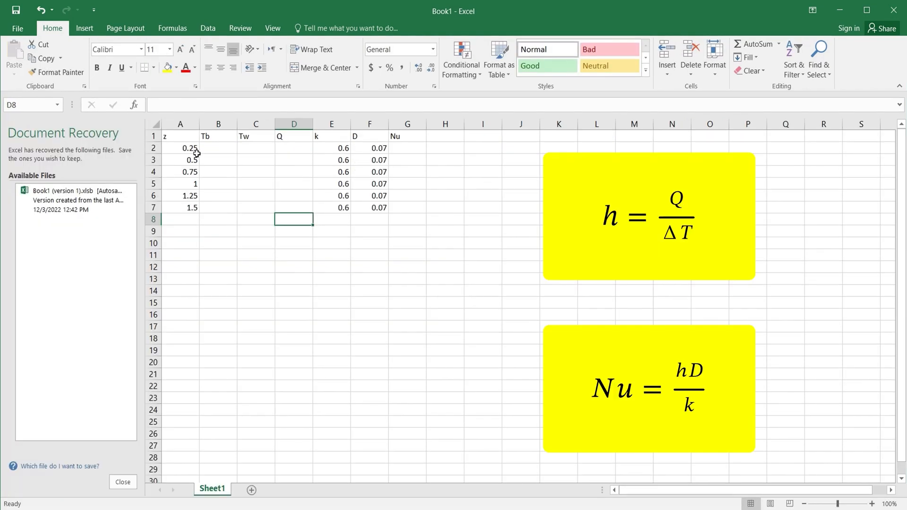
Review the z positions and the Tb, Tw, Q and Nu columns of the local Nusselt number table
drag(193, 149, 189, 207)
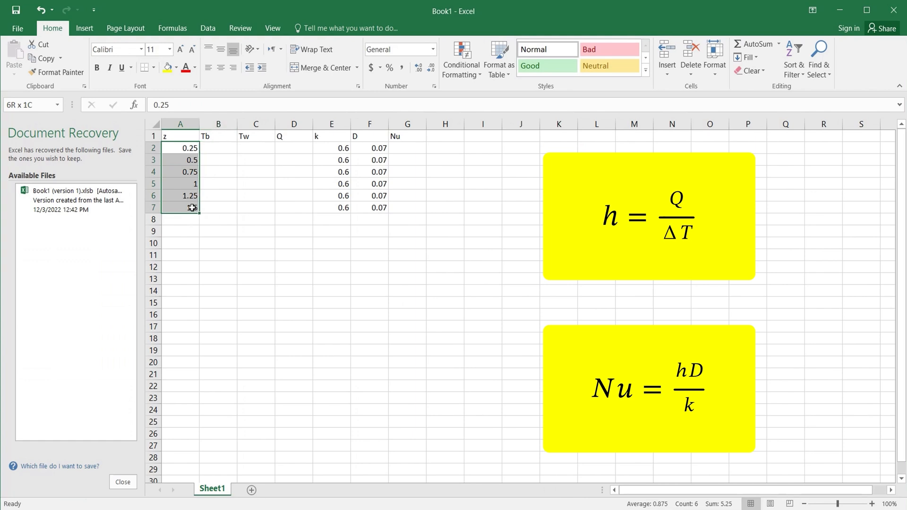
click(262, 301)
click(220, 138)
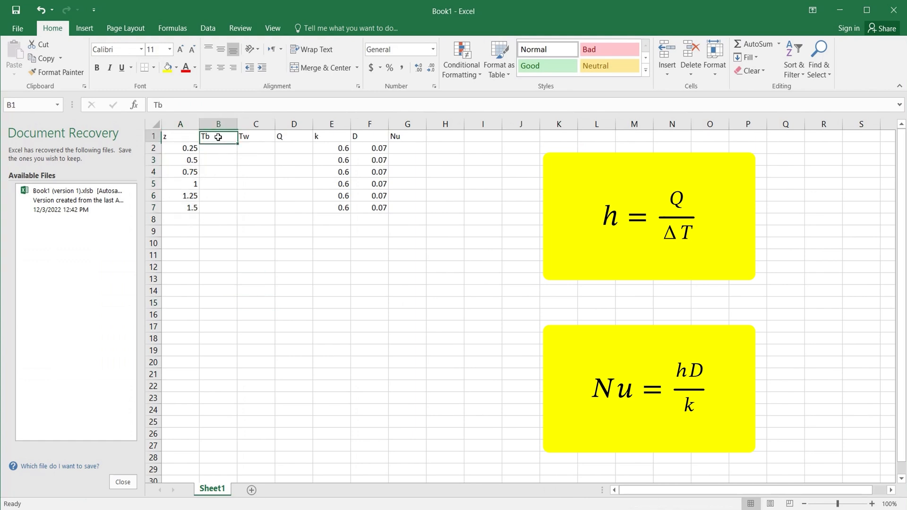
click(253, 137)
click(421, 140)
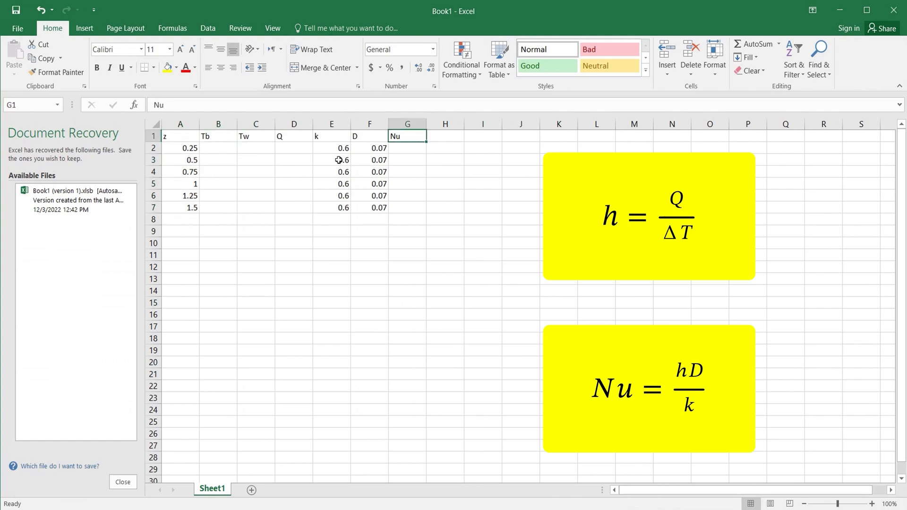
click(282, 136)
click(519, 222)
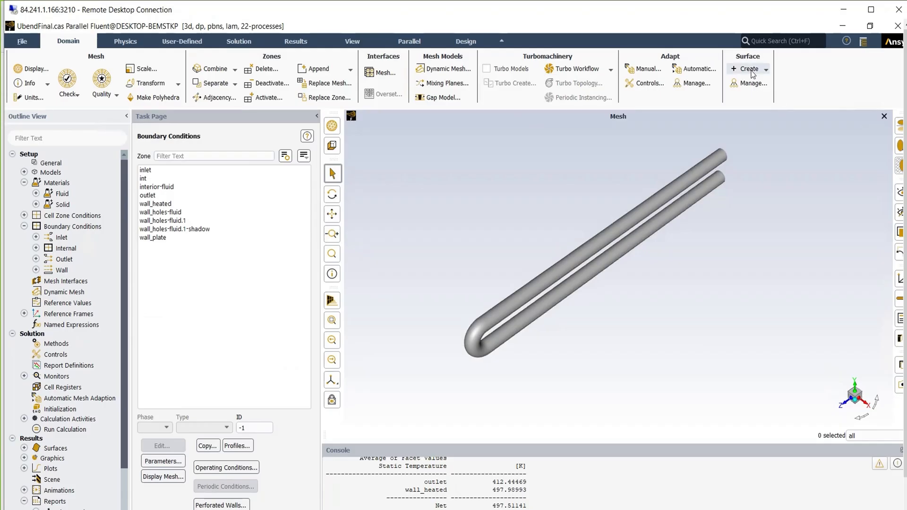
In Fluent, create a mesh Z-Coordinate iso-surface at 0.25 named z=0.25
click(755, 70)
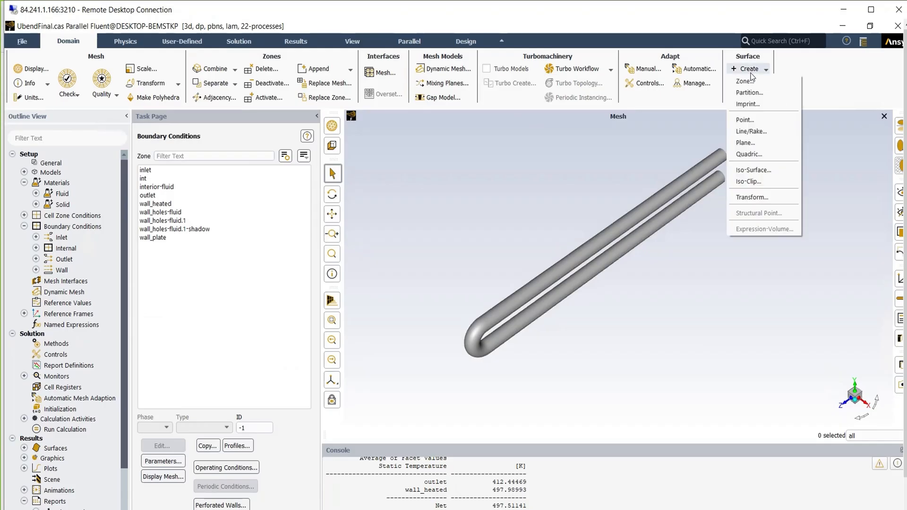
click(756, 170)
click(233, 316)
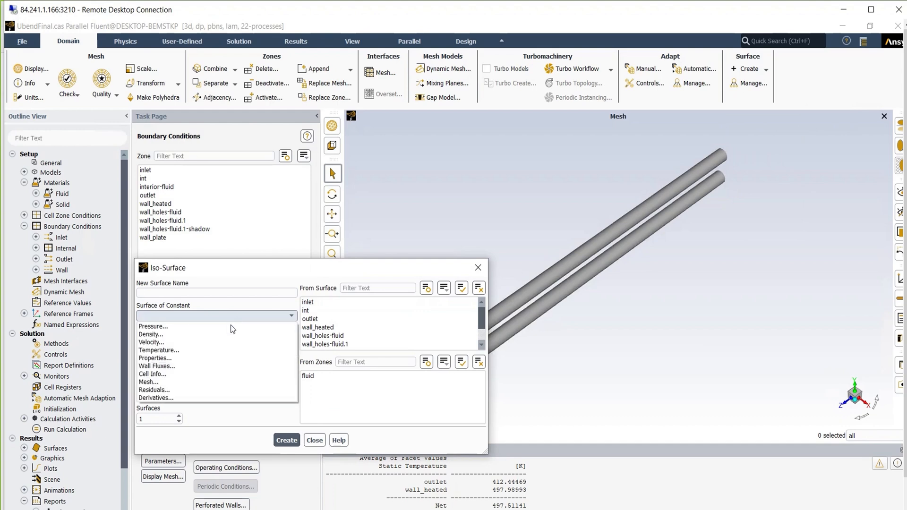
click(161, 383)
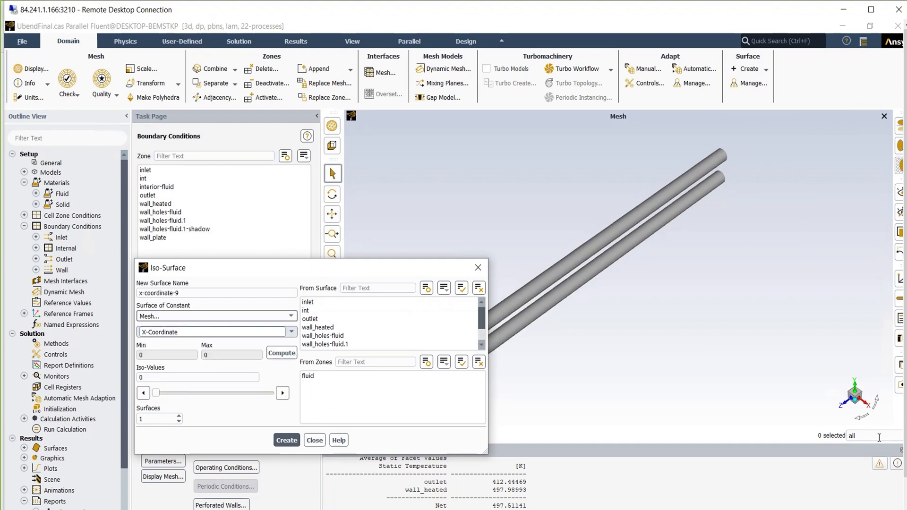
click(290, 331)
click(184, 359)
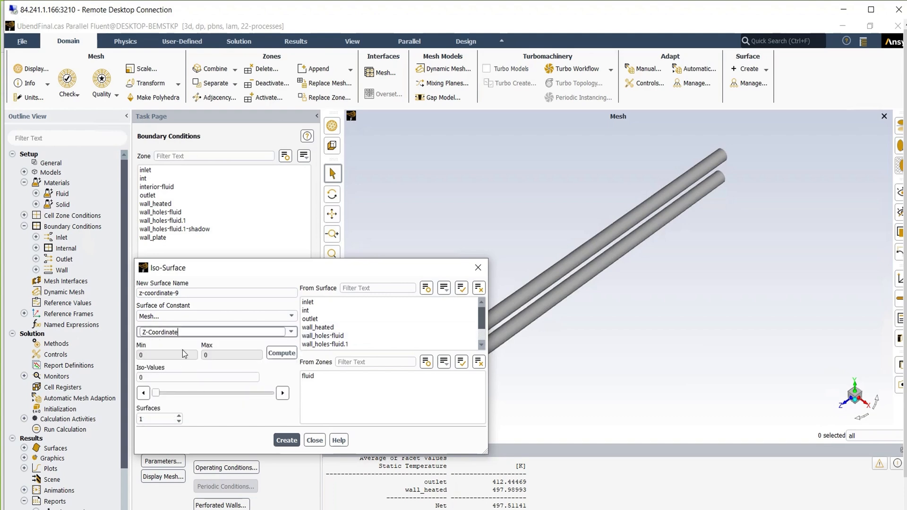
click(143, 376)
text(.25)
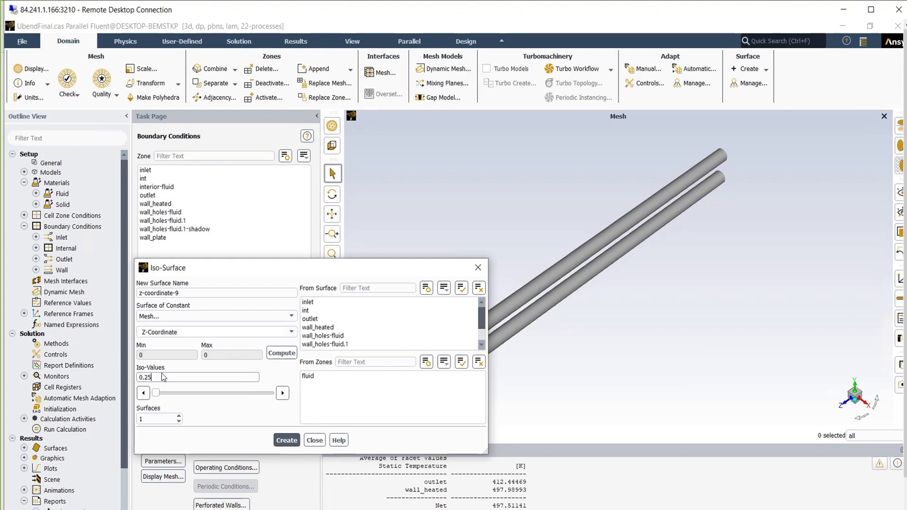
triple_click(190, 292)
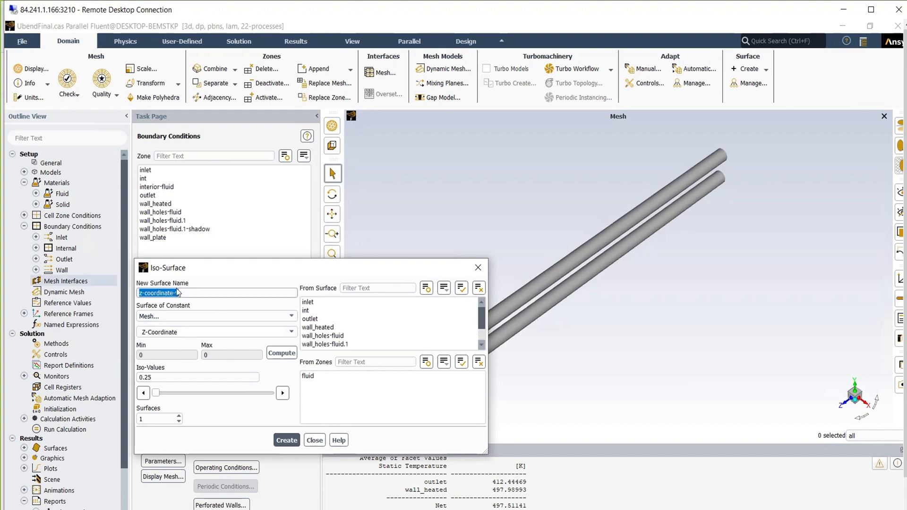
text(z=0.25)
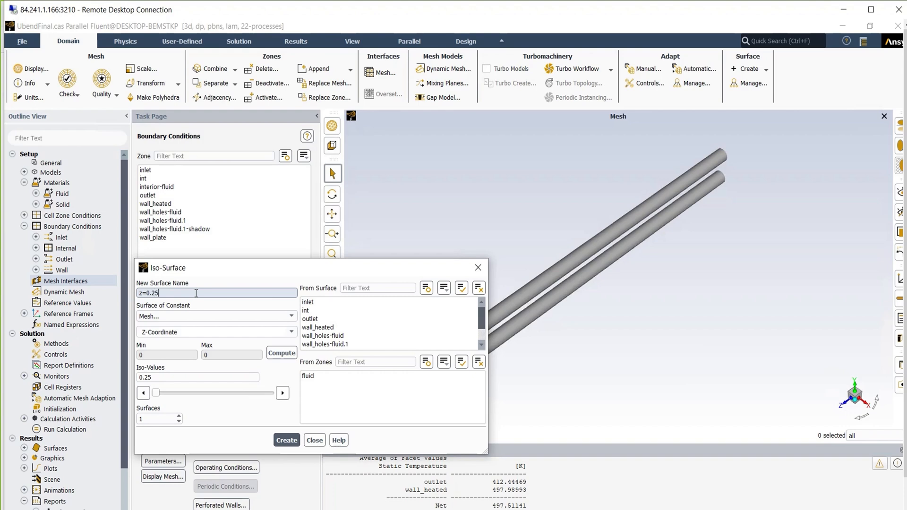
click(286, 440)
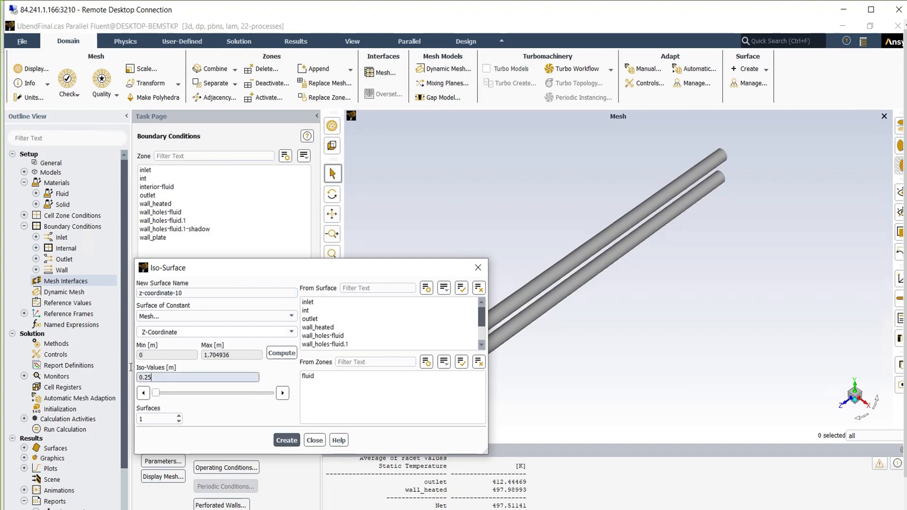
Create a Z-Coordinate iso-surface at 0.5 m named z=0.5
drag(154, 378, 131, 372)
text(0.5)
key(shift+Tab)
key(shift+Tab)
key(shift+Tab)
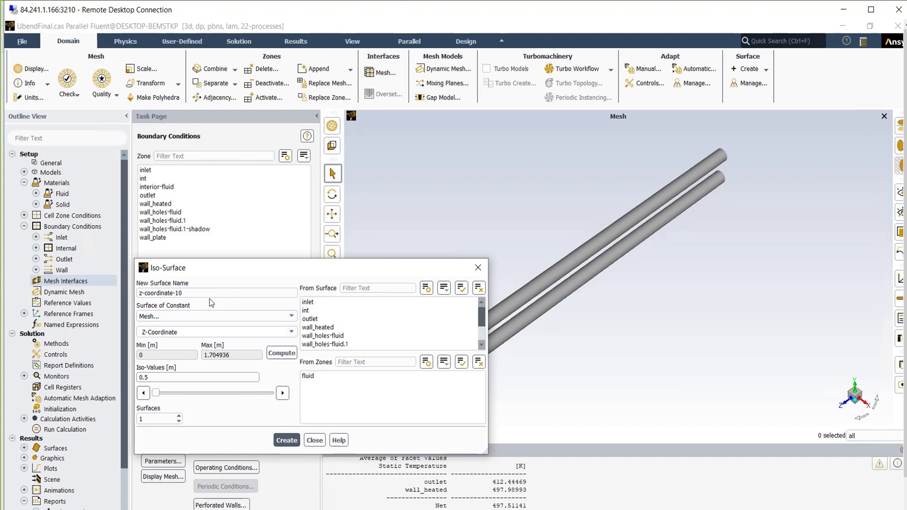
text(z)
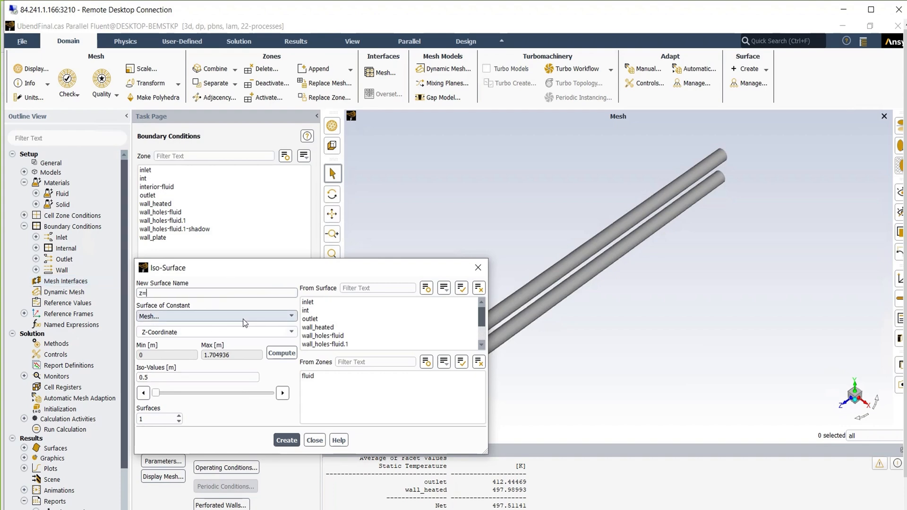
text(=0.5)
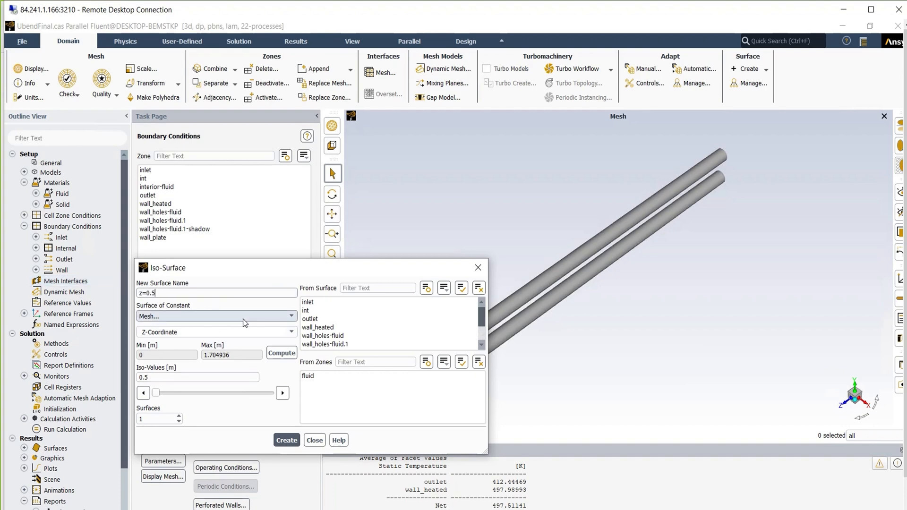
click(287, 440)
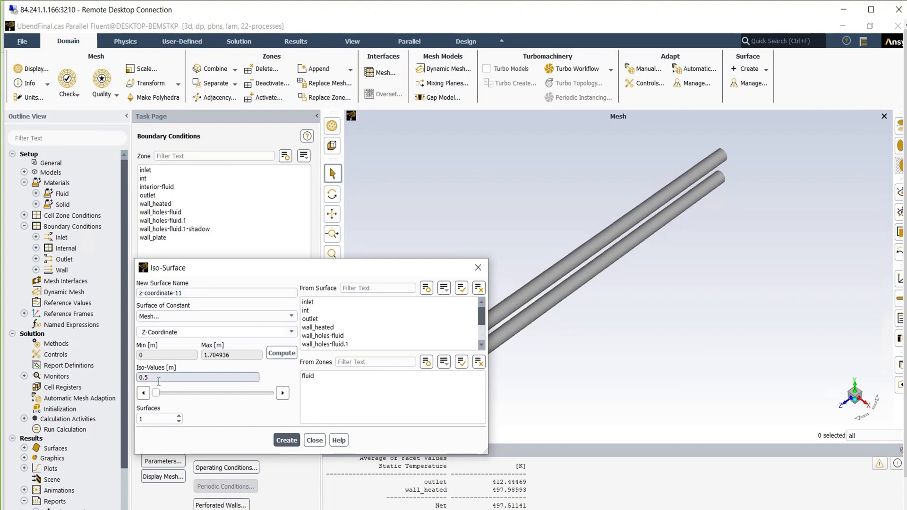
Create a Z-Coordinate iso-surface at 0.75 m named z=0.75
click(176, 293)
drag(182, 293, 138, 293)
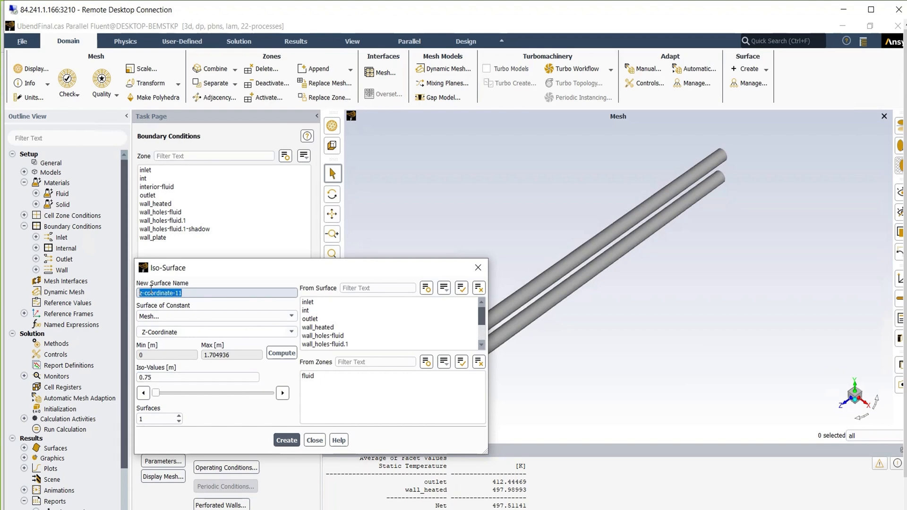
text(z=)
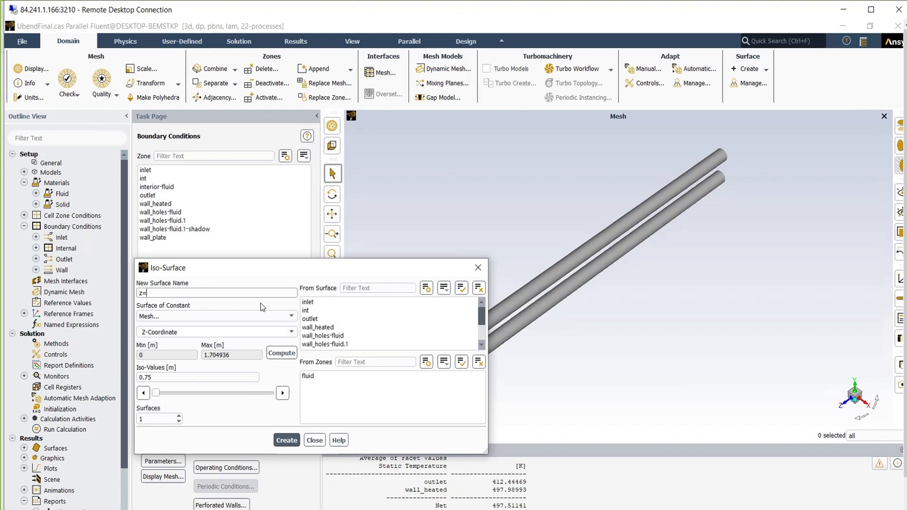
text(0/75)
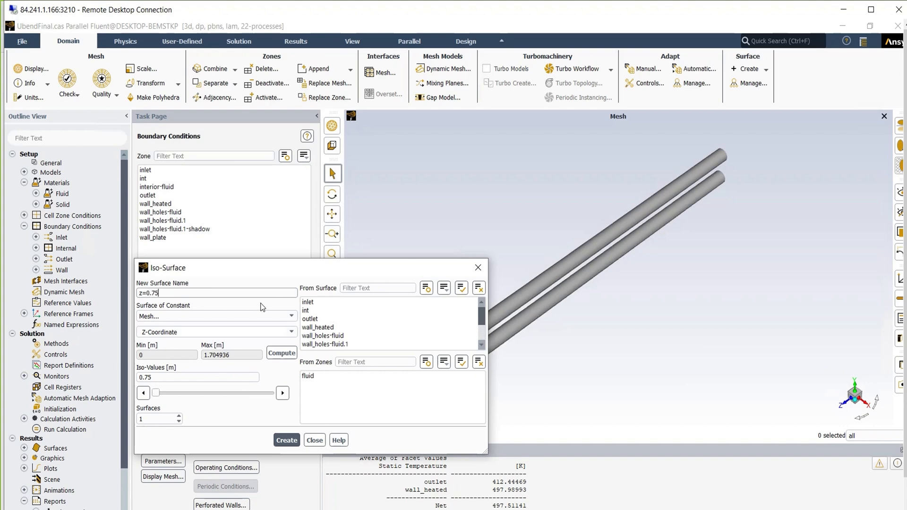
click(283, 440)
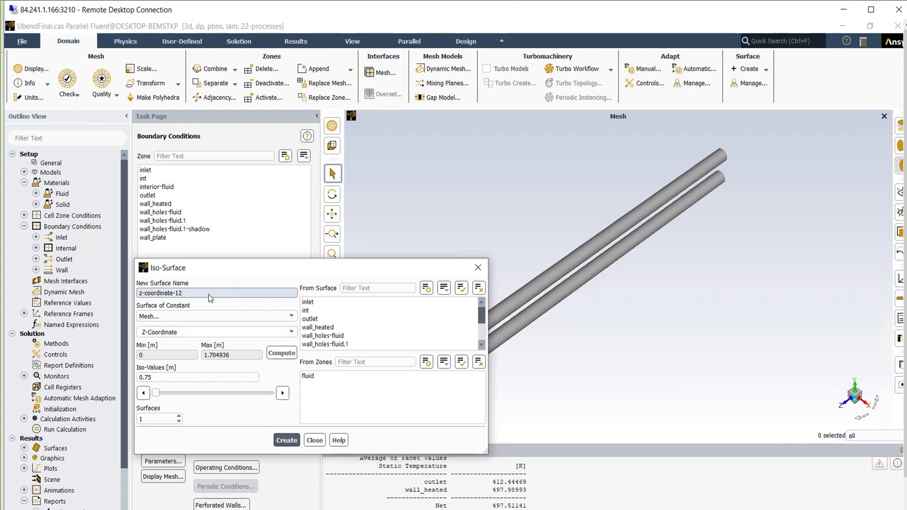
Create a Z-Coordinate iso-surface at 1 m named z=1
text(z)
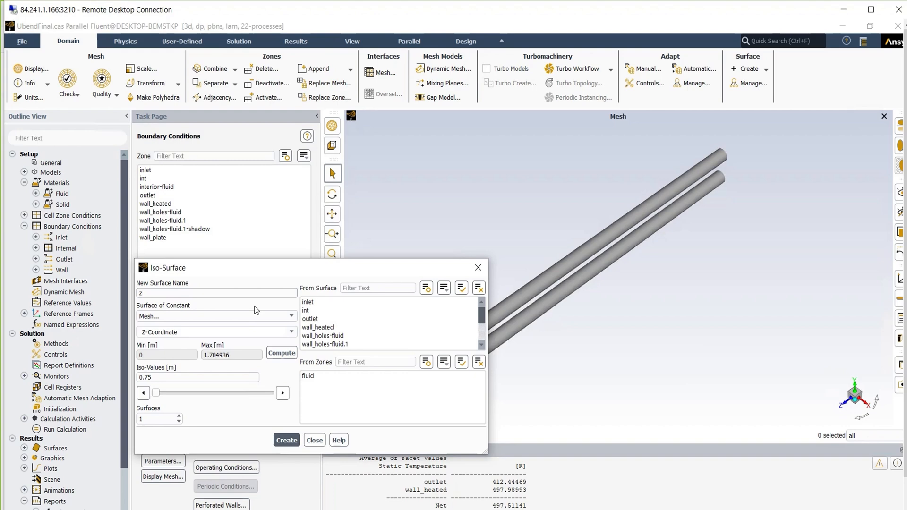
text(=1)
double_click(172, 378)
text(1)
click(286, 440)
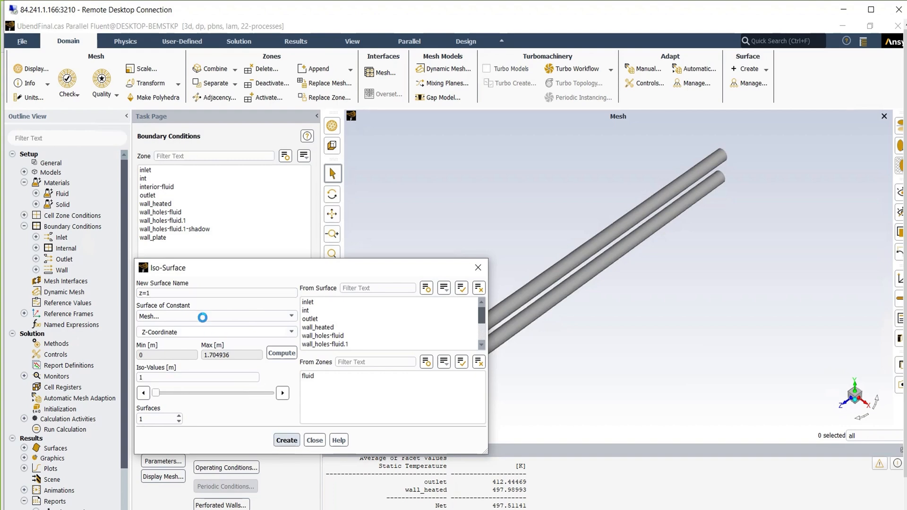
Create a Z-Coordinate iso-surface at 1.25 m named z=1.25
triple_click(182, 293)
text(z)
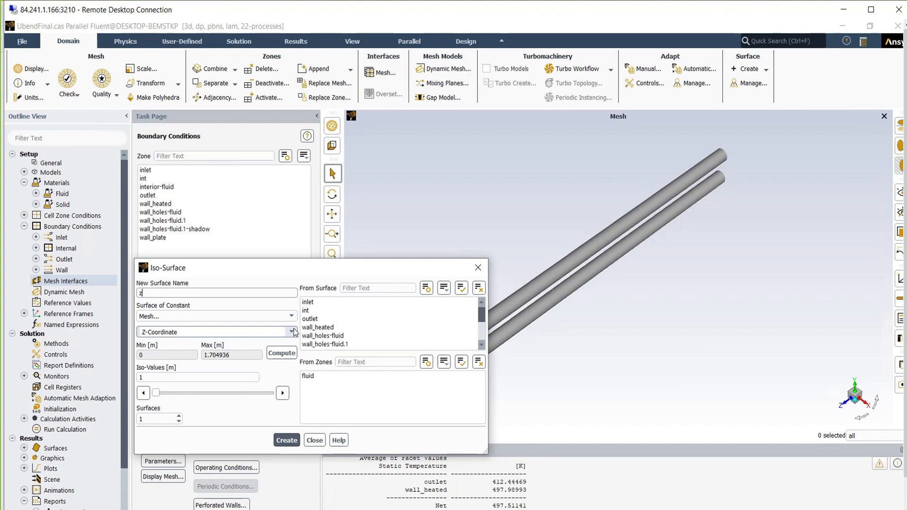
text(=1.25)
click(177, 378)
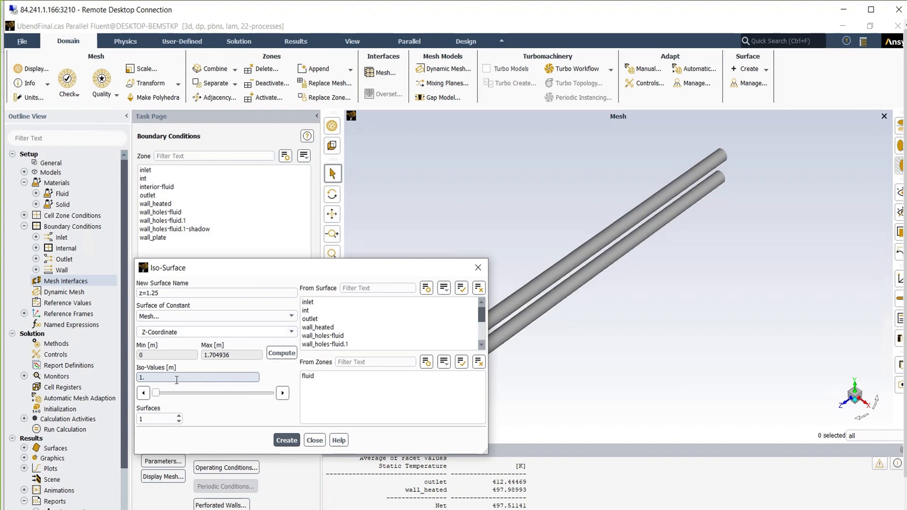
click(286, 441)
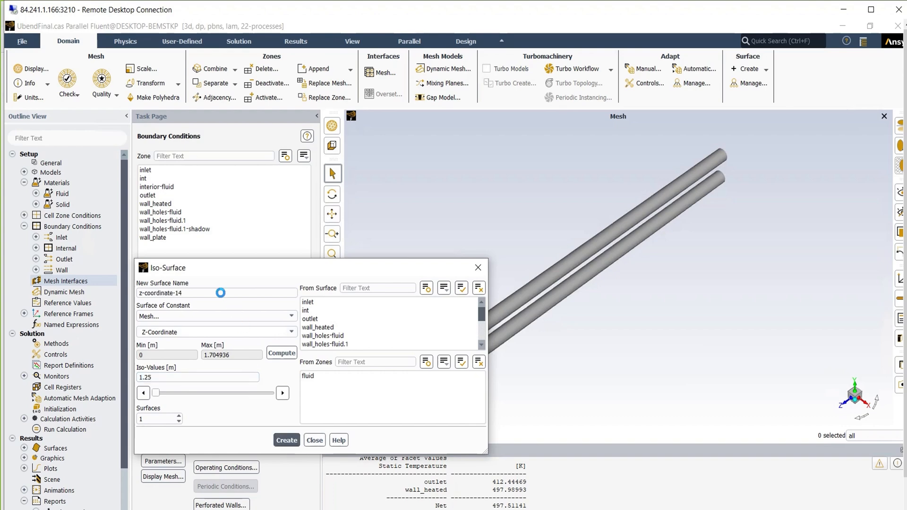
Create a Z-Coordinate iso-surface at 1.5 m named z=1.5
triple_click(184, 293)
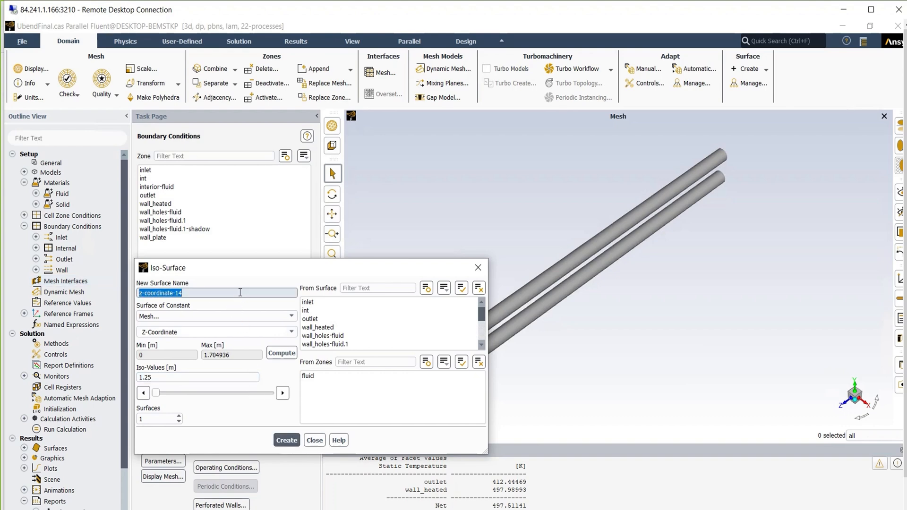
text(z=1.5)
triple_click(181, 377)
text(1)
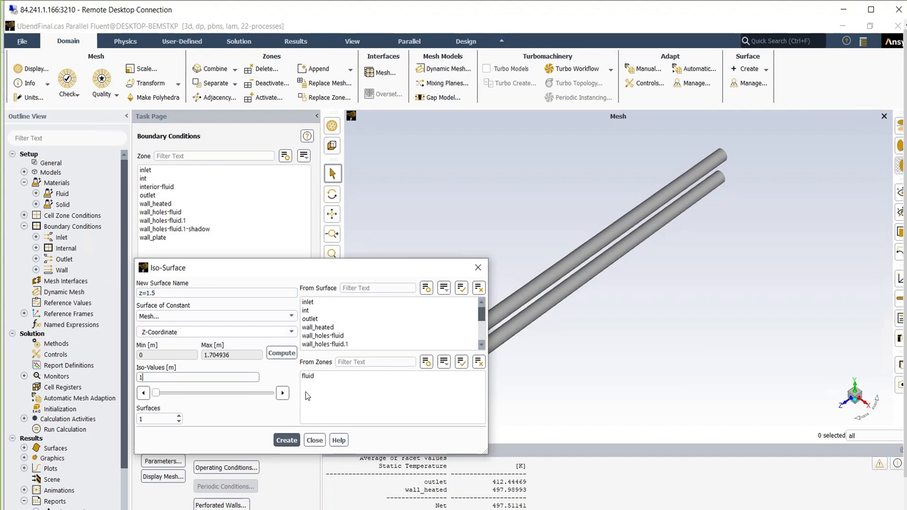
text(.5)
click(283, 441)
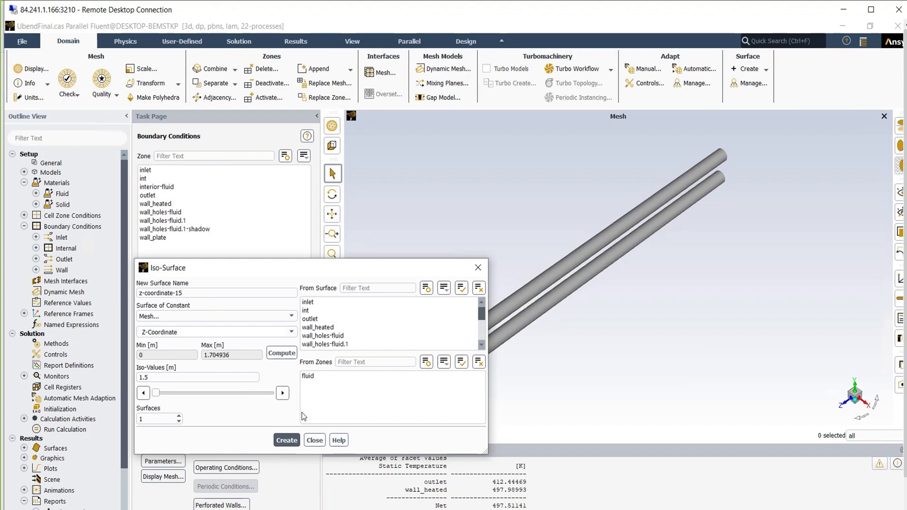
Create a Z-Coordinate iso-surface at 0.25 m restricted to the wall_heated surface and name it zw=0.25
scroll(371, 338, down, 2)
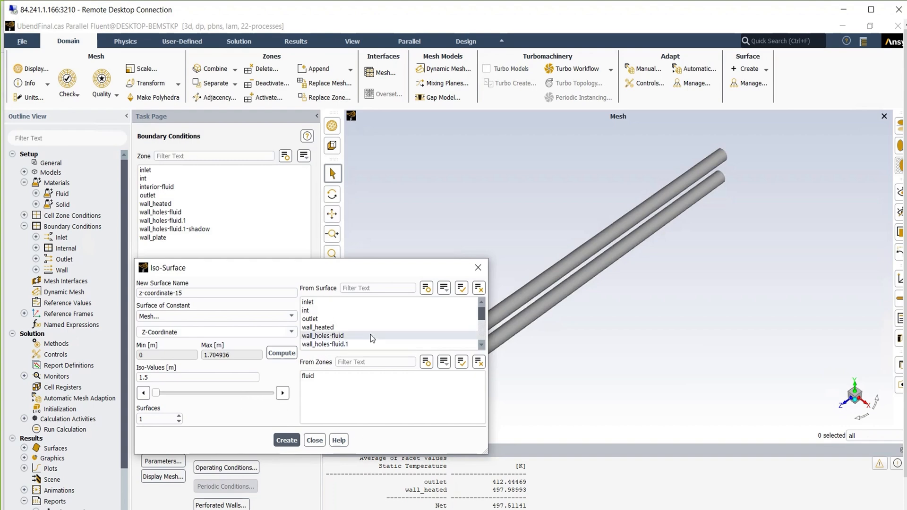
scroll(371, 334, up, 2)
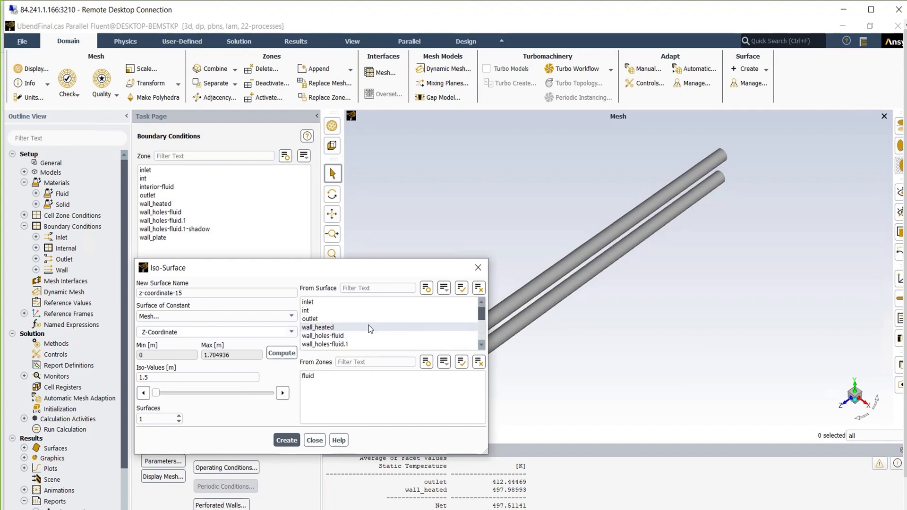
click(369, 327)
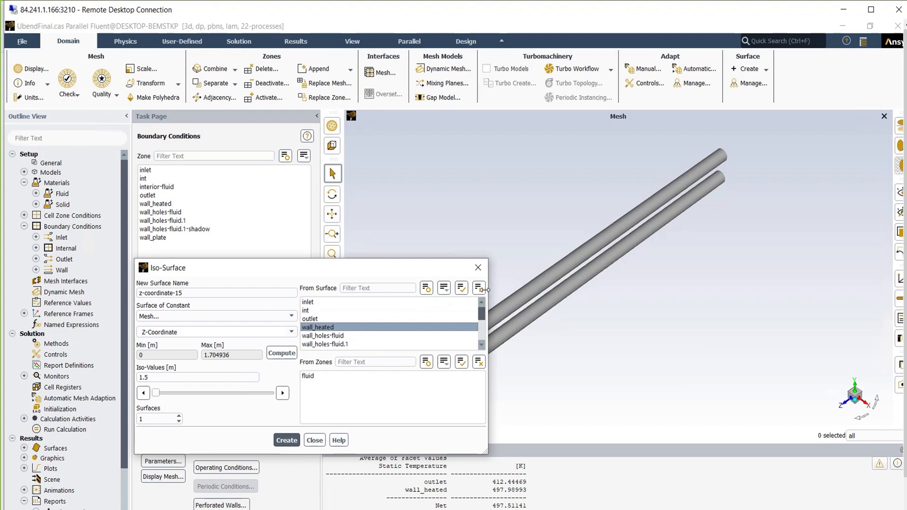
drag(183, 293, 134, 285)
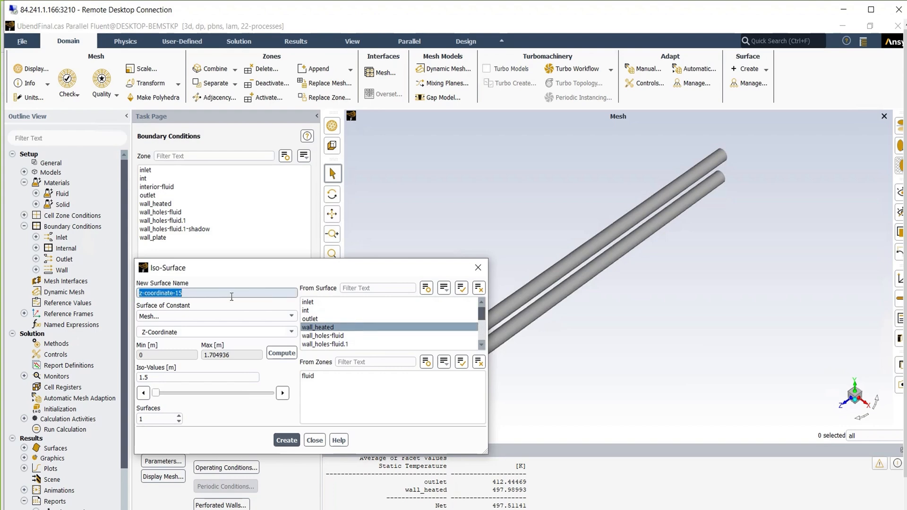
text(zw=0.25)
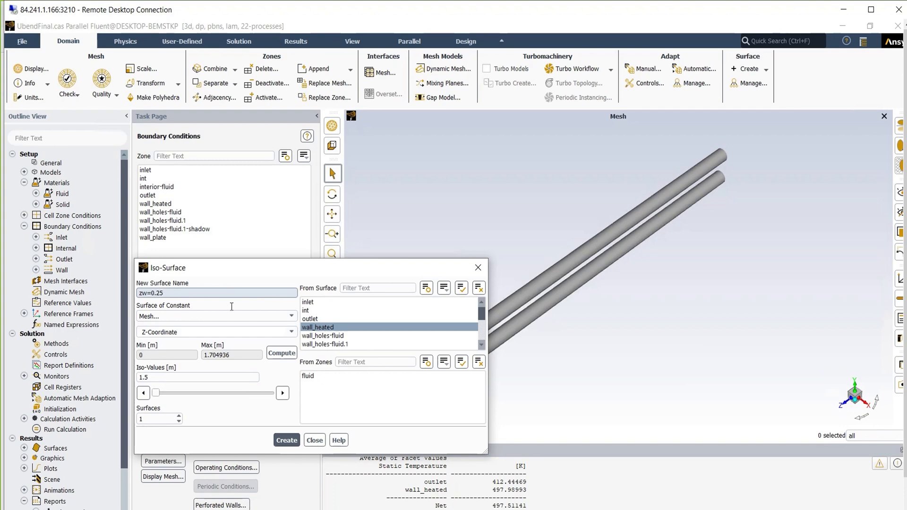
click(293, 350)
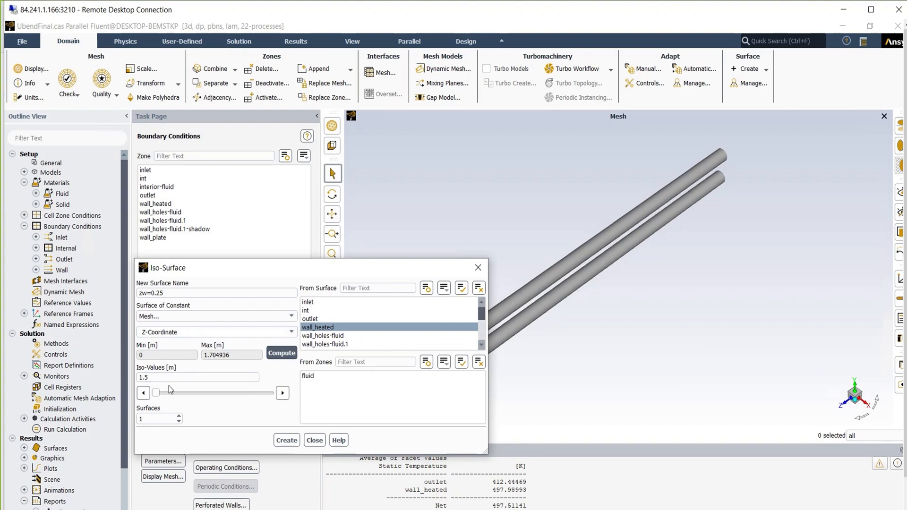
key(Tab)
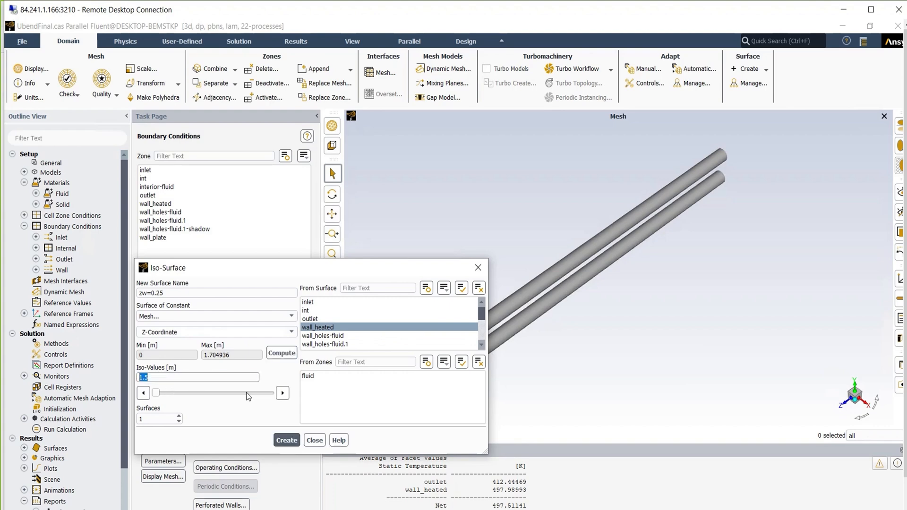
text(0.25)
click(286, 441)
Create a Z-Coordinate iso-surface at 0.5 m on wall_heated and name it zw=0.5
triple_click(188, 292)
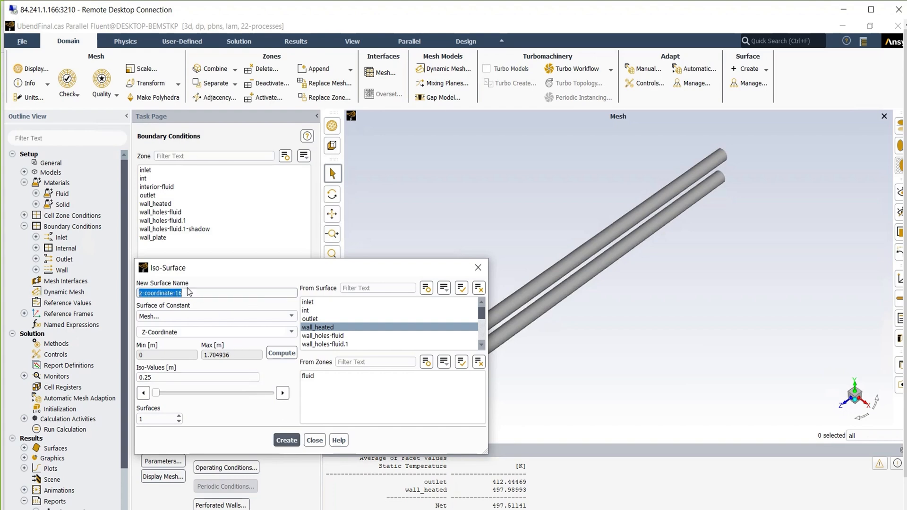
text(zw=0.5)
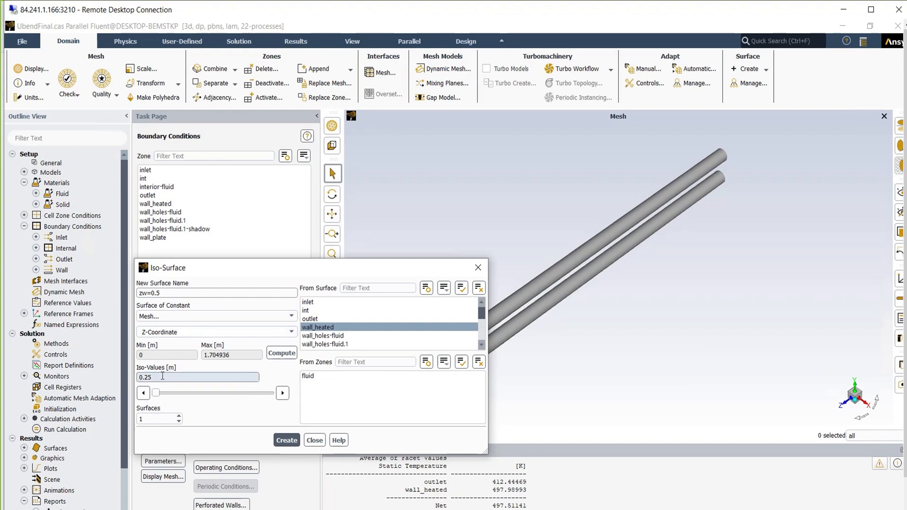
drag(148, 377, 249, 391)
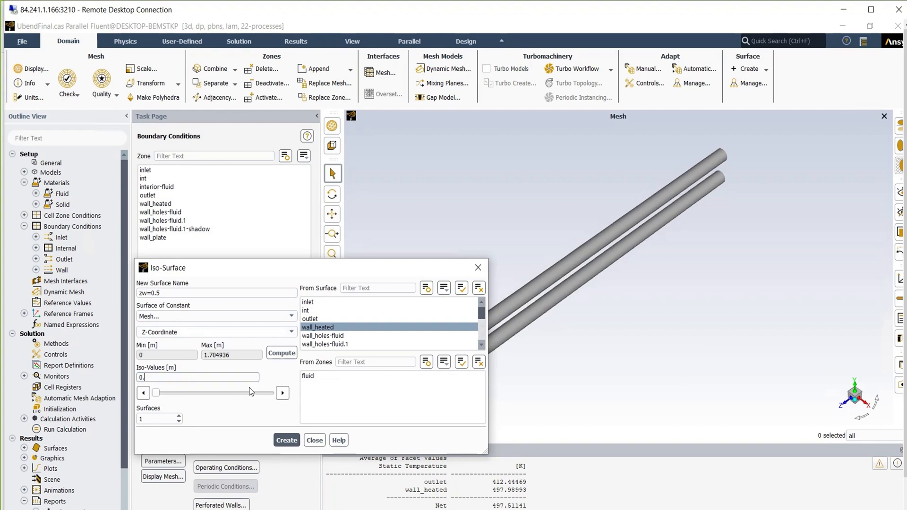
text(5)
click(286, 440)
Create a Z-Coordinate iso-surface at 0.75 m on wall_heated and name it zw=0.75
triple_click(239, 292)
text(z)
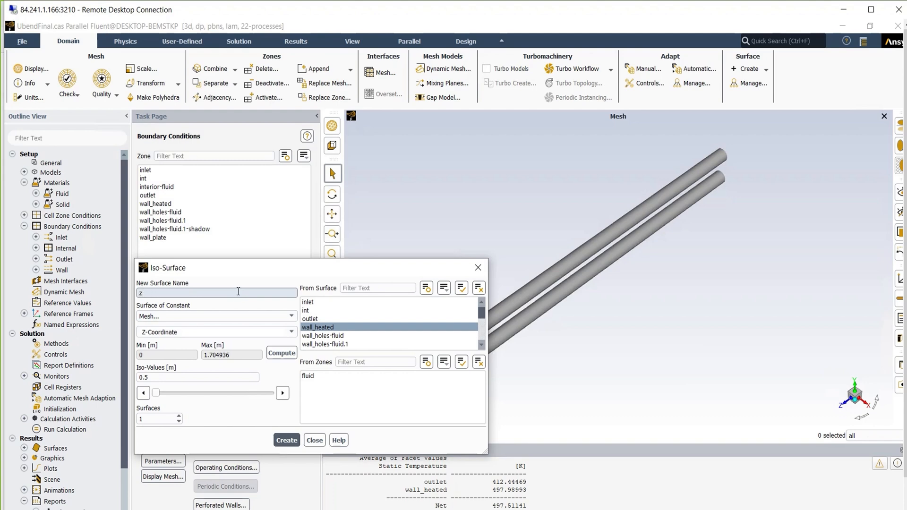
text(w=0.75)
double_click(160, 377)
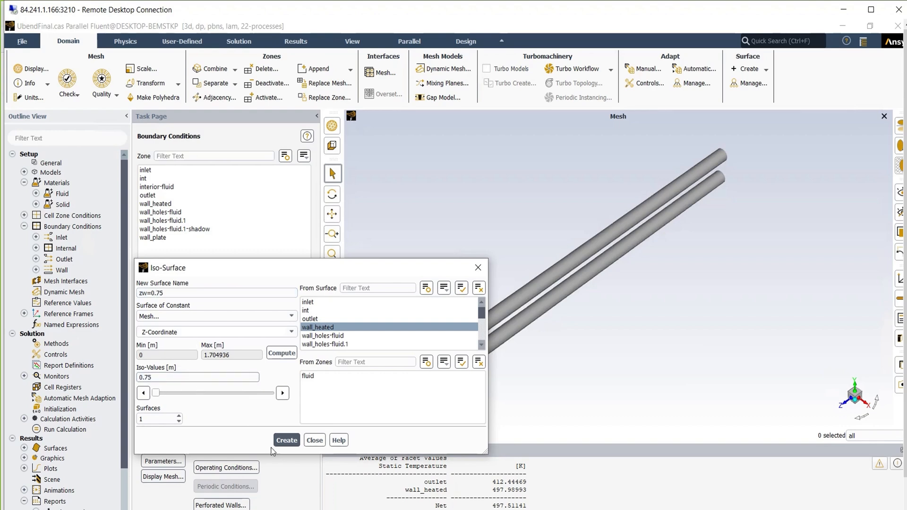
click(287, 440)
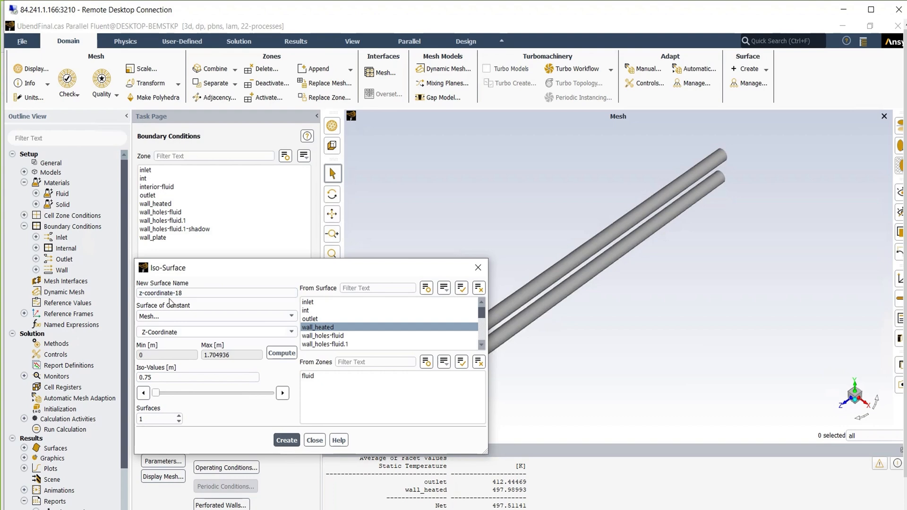
Create a Z-Coordinate iso-surface at 1 m on wall_heated and name it zw=1
drag(184, 294, 135, 292)
text(zw=1)
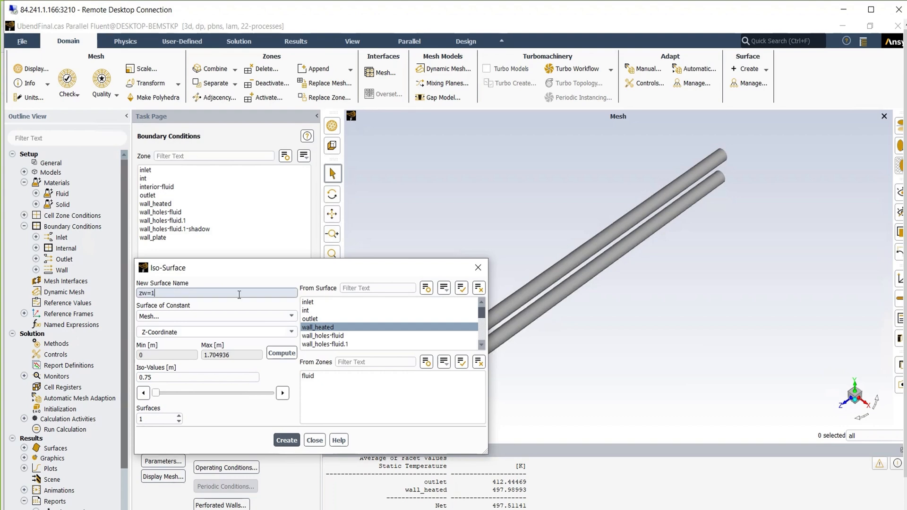
drag(192, 378, 105, 373)
text(1)
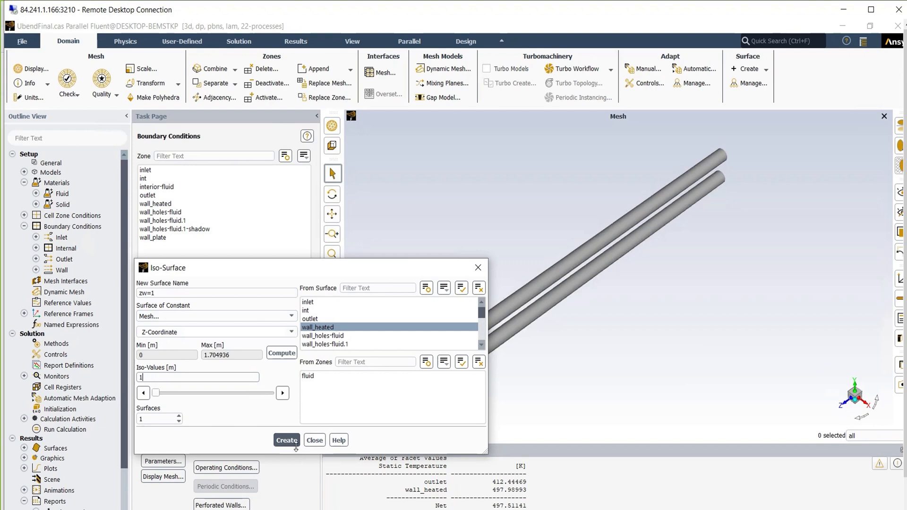
click(287, 440)
Create a Z-Coordinate iso-surface at 1.25 m on wall_heated and name it zw=1.25
drag(187, 293, 130, 290)
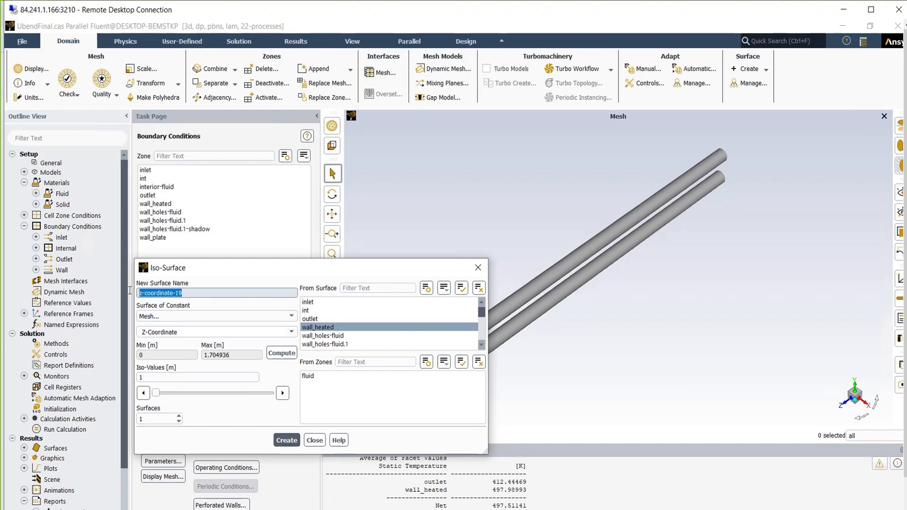
text(zw=1.25)
click(154, 377)
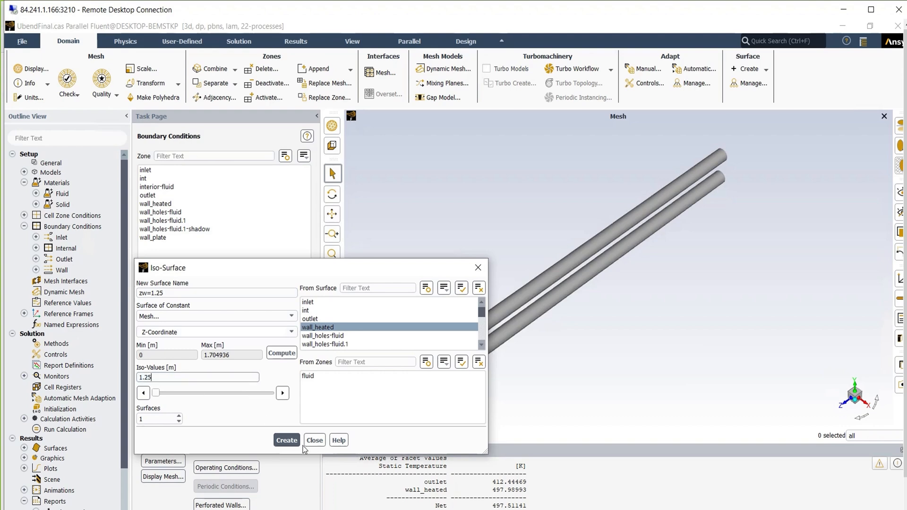
click(279, 445)
click(286, 446)
Create another Z-Coordinate iso-surface on wall_heated at the iso-value 1.25 m and name it zw=1.5
drag(196, 291, 137, 292)
text(zw)
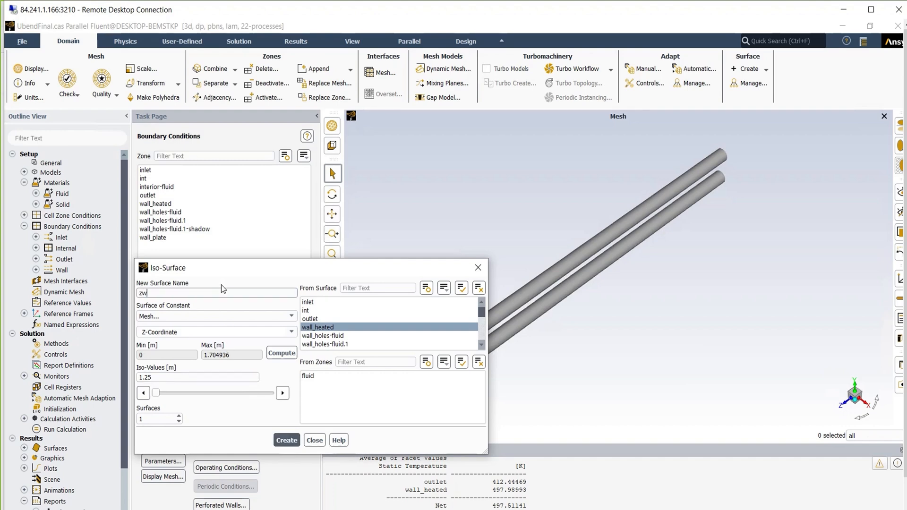
text(=1.5)
click(287, 441)
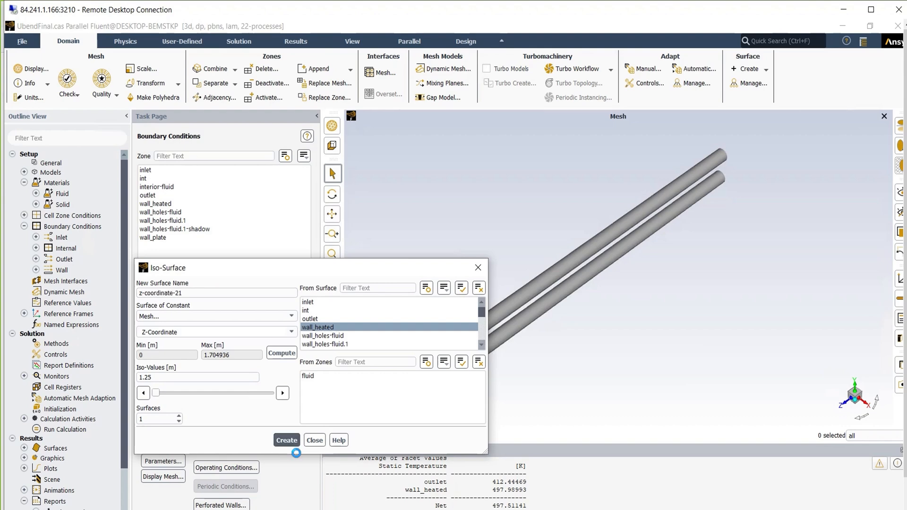
Close the Iso-Surface dialog and set up a Surface Integrals report for the Mass-Weighted Average of Static Temperature with no surfaces preselected
click(480, 289)
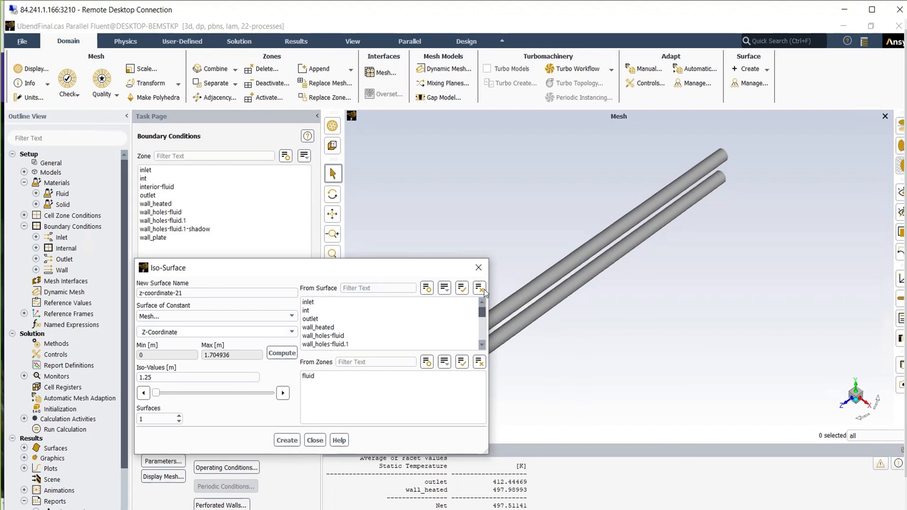
click(479, 267)
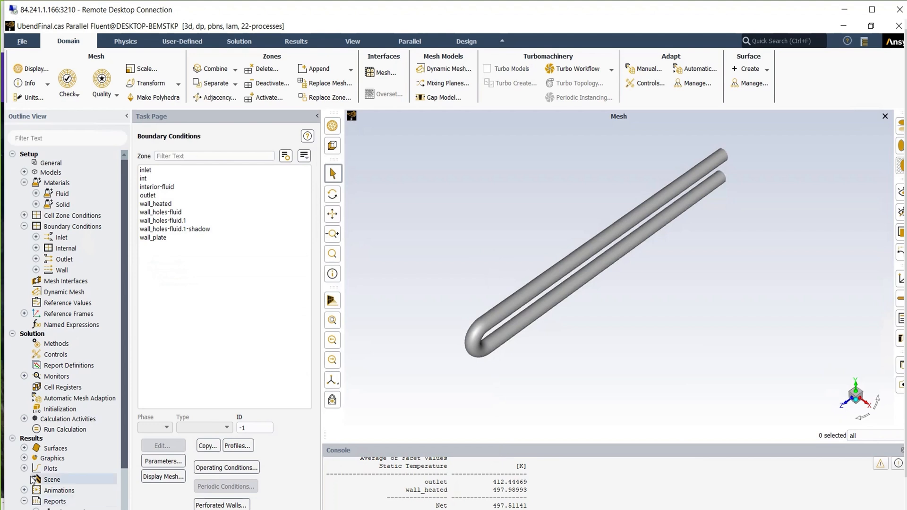
scroll(99, 477, down, 2)
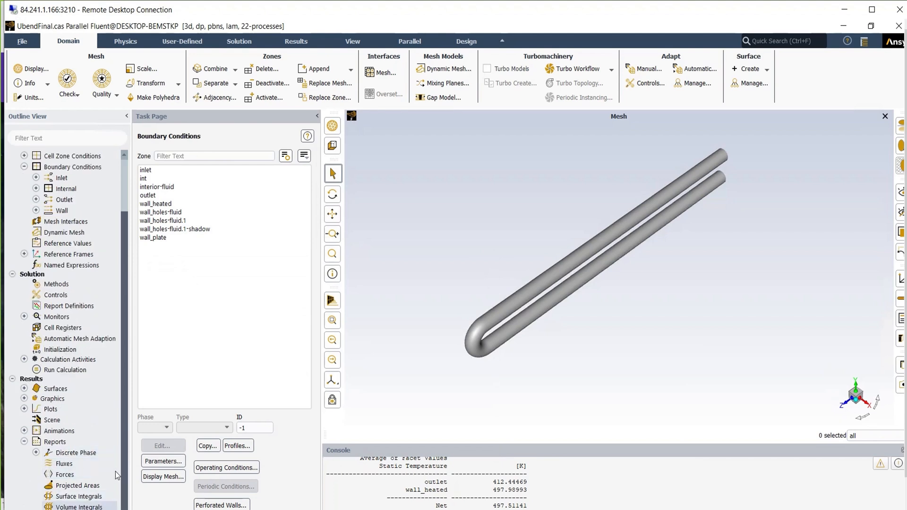
double_click(79, 497)
click(217, 293)
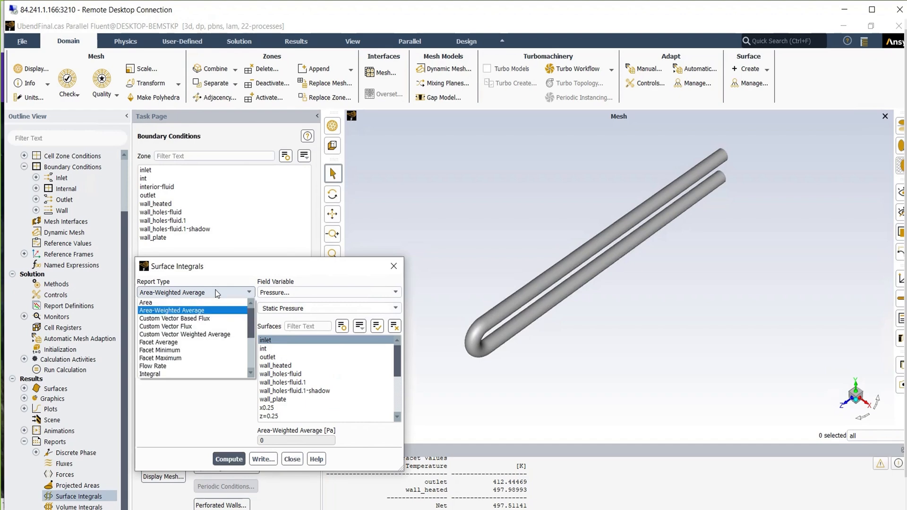
scroll(203, 334, down, 4)
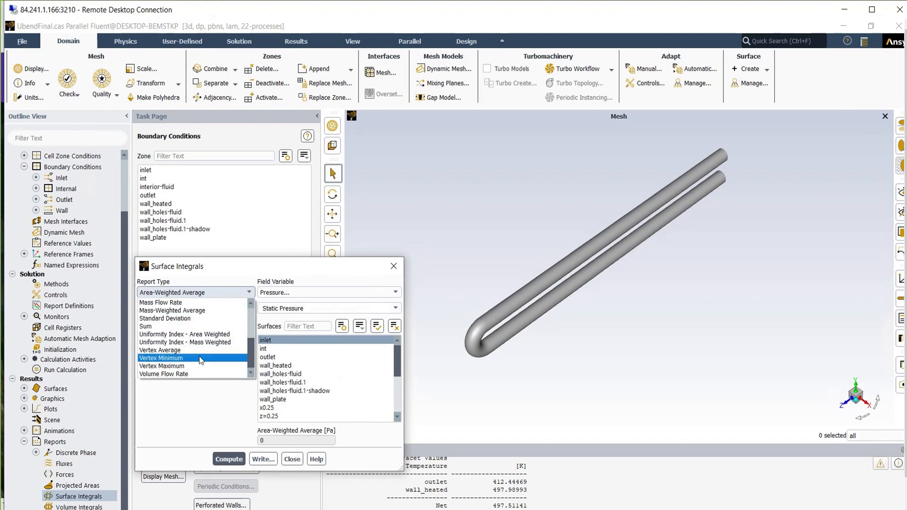
click(194, 310)
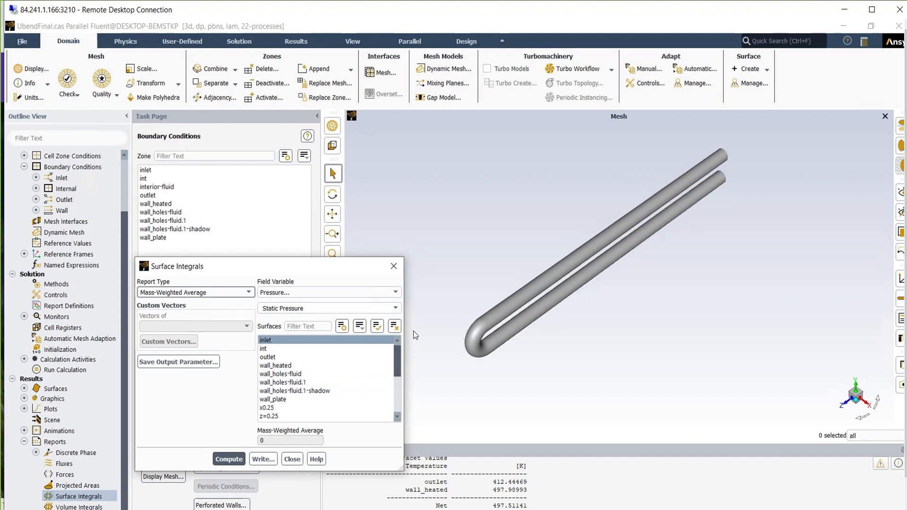
click(395, 326)
mouse_move(399, 367)
mouse_down()
mouse_move(398, 403)
mouse_move(396, 384)
mouse_up()
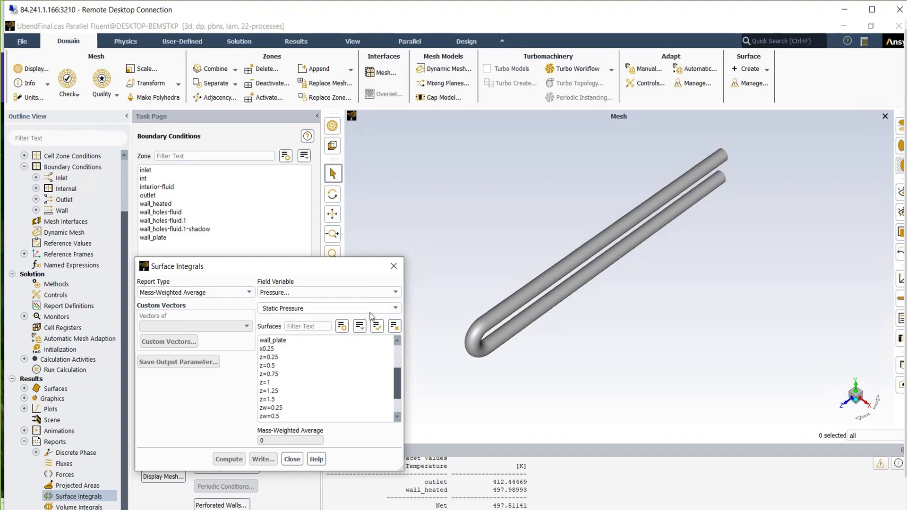
click(366, 293)
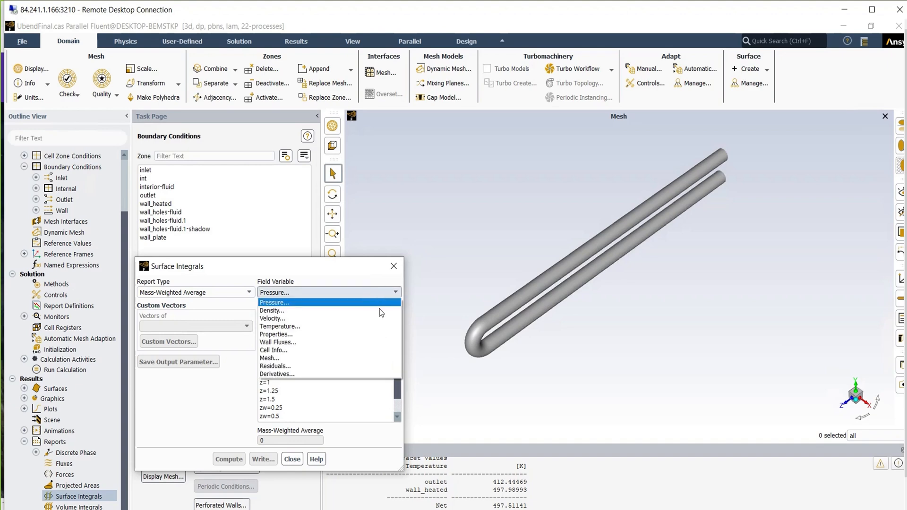
click(302, 327)
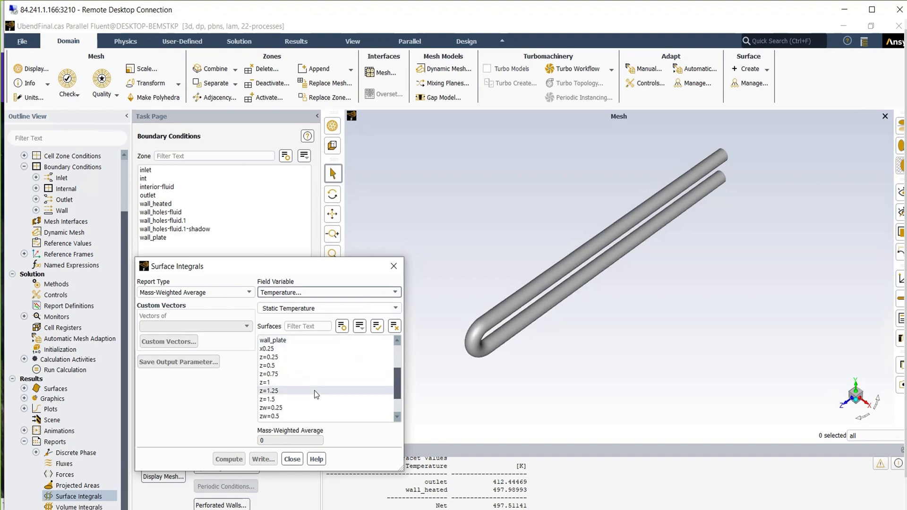
Compute the mass-weighted average static temperature on surfaces z=0.25, z=0.5, z=0.75, z=1, z=1.25 and z=1.5
click(286, 358)
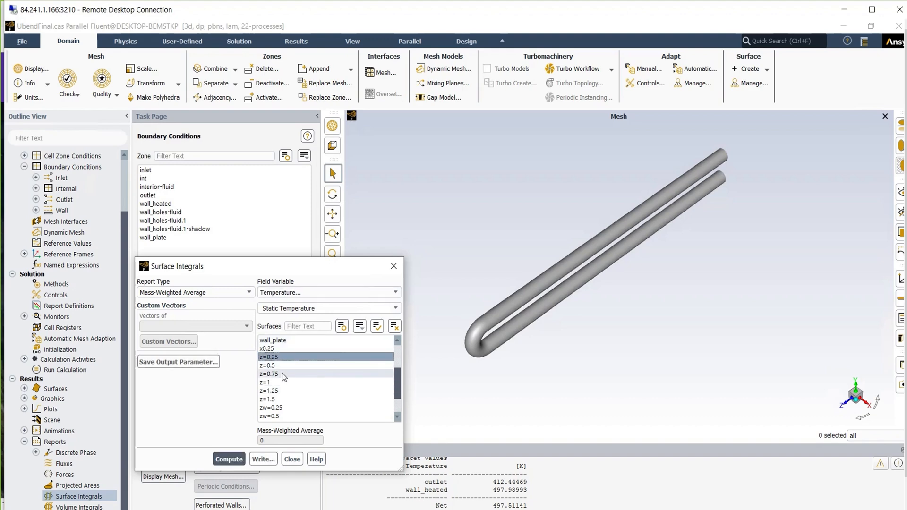
click(282, 373)
click(281, 366)
click(274, 383)
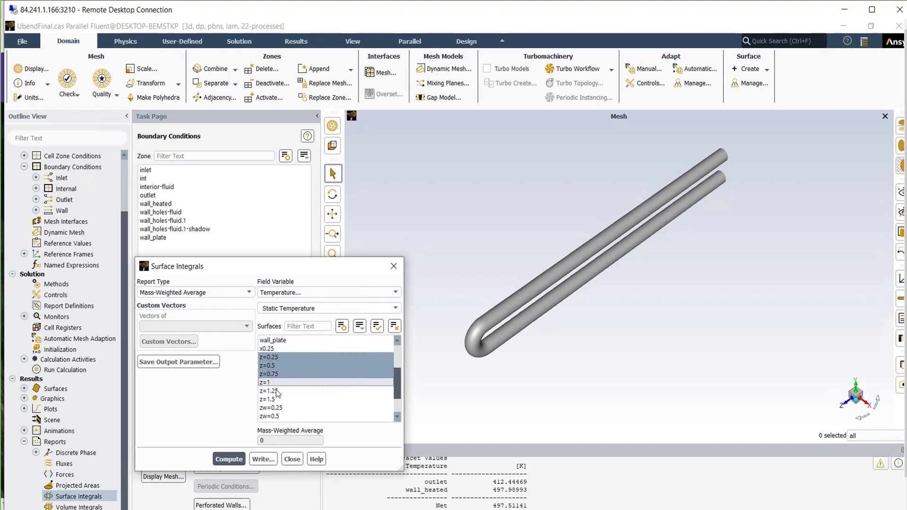
click(276, 391)
click(272, 400)
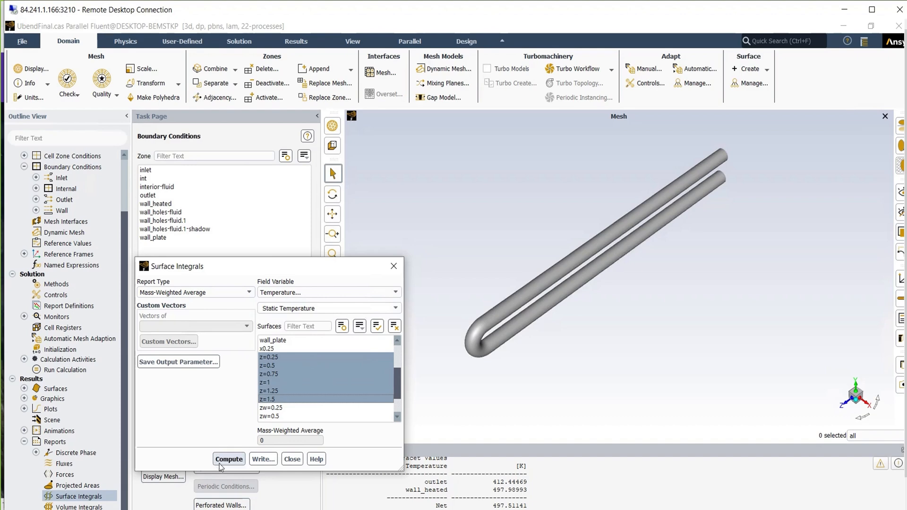
click(229, 461)
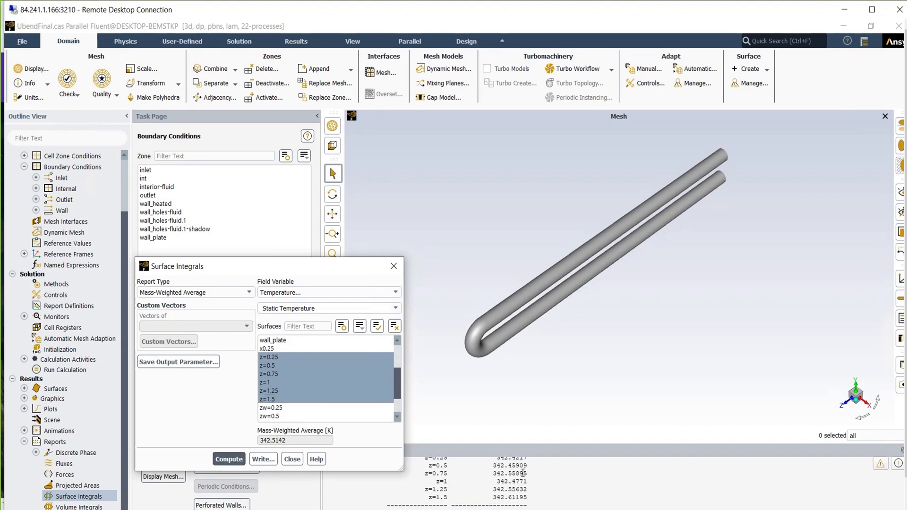
Copy the computed z=0.25 temperature from the Fluent console and paste it into Tb cell B2 of the Excel sheet
click(529, 483)
scroll(529, 483, up, 3)
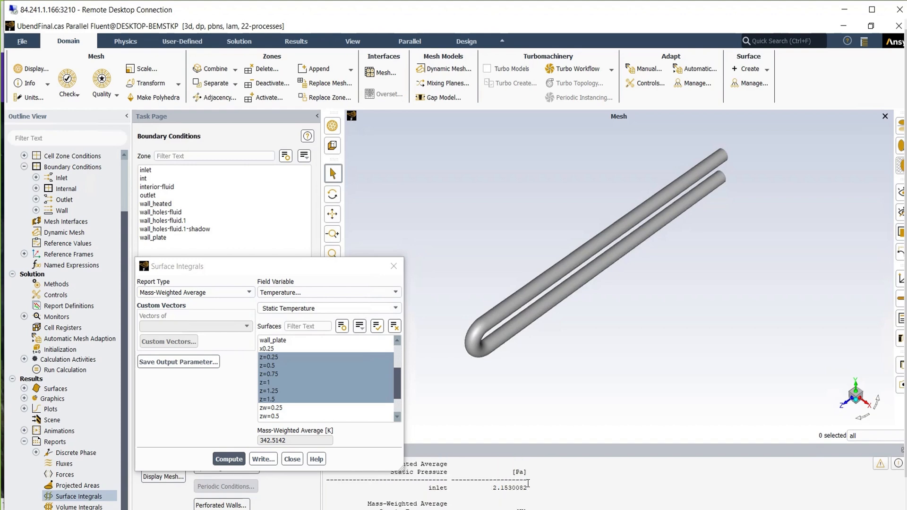
scroll(528, 494, down, 3)
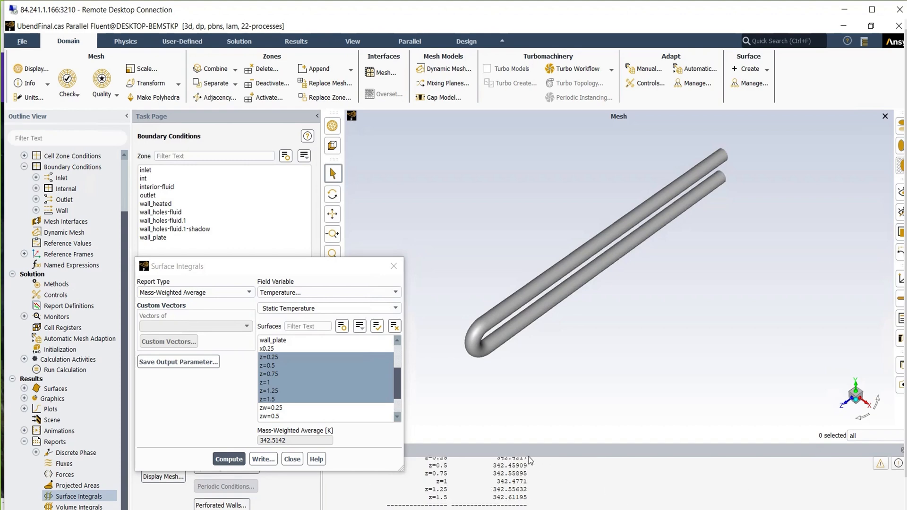
drag(527, 461, 497, 492)
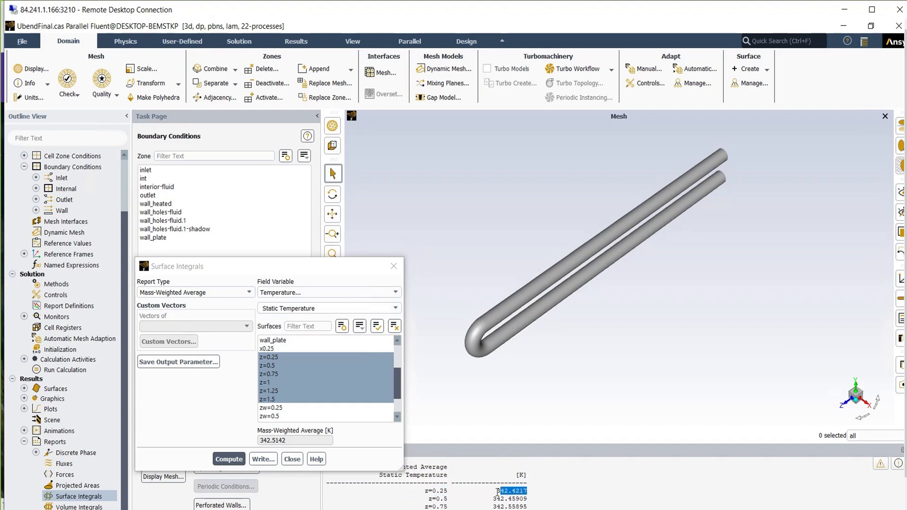
right_click(505, 497)
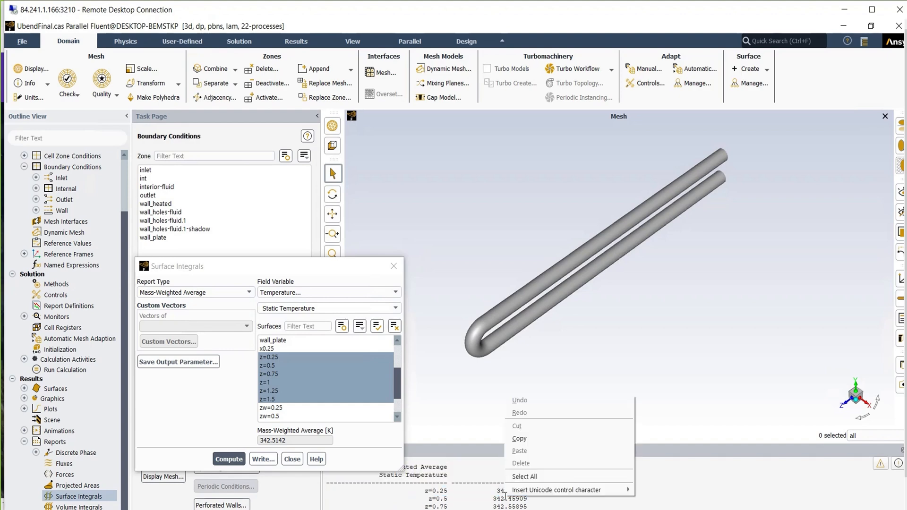
click(515, 438)
key(alt+Tab)
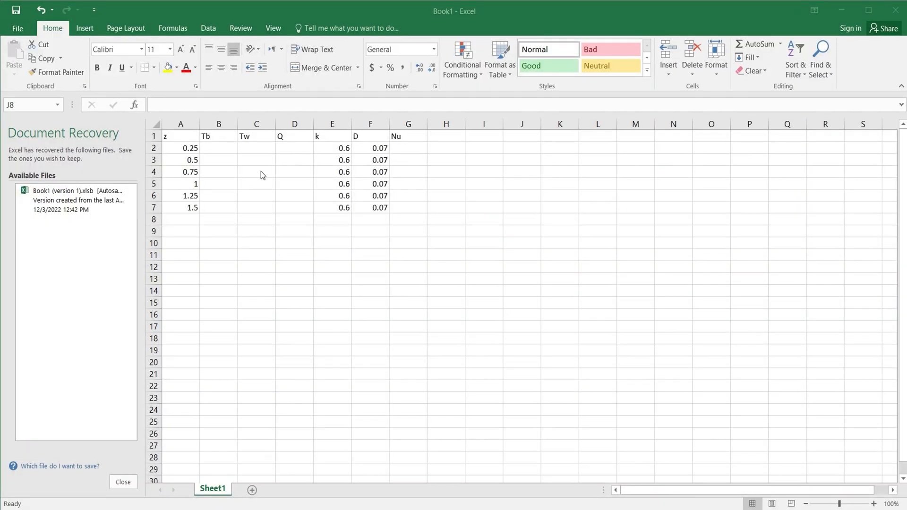
click(221, 145)
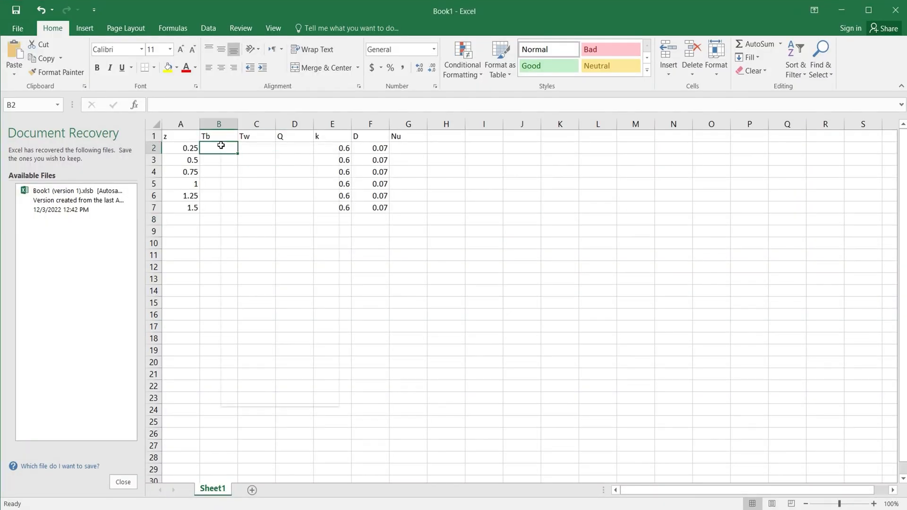
right_click(221, 145)
click(245, 204)
Copy the z=0.5 temperature from the Fluent console and paste it into Tb cell B3 in Excel
key(alt+Tab)
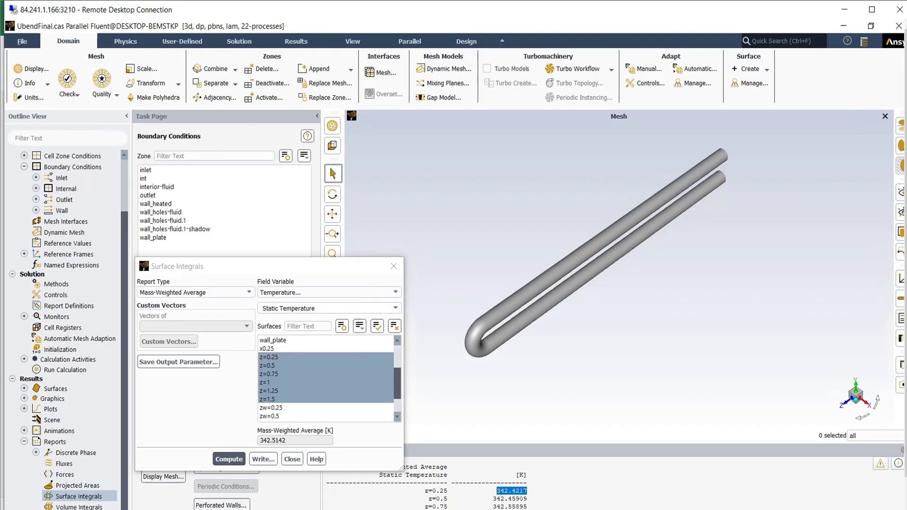
drag(531, 501, 495, 499)
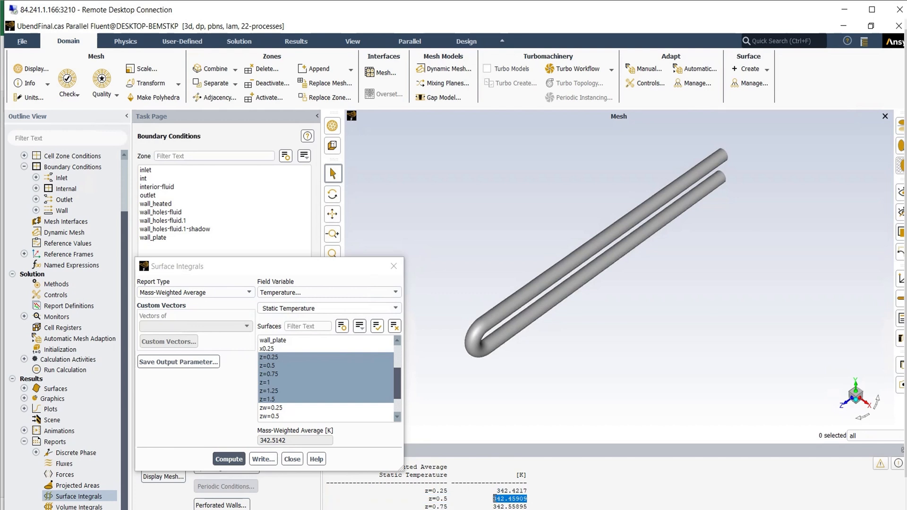
drag(494, 499, 492, 499)
right_click(492, 499)
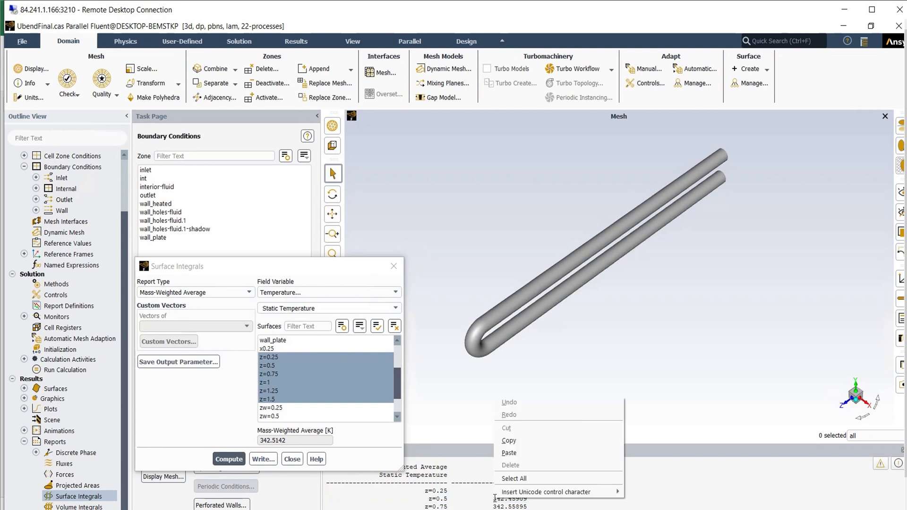
click(515, 439)
key(alt+Tab)
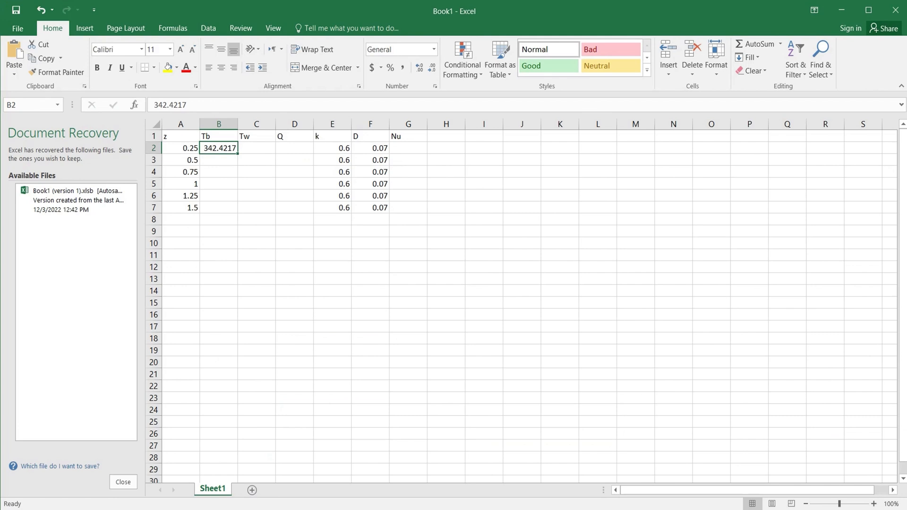
click(222, 158)
right_click(222, 158)
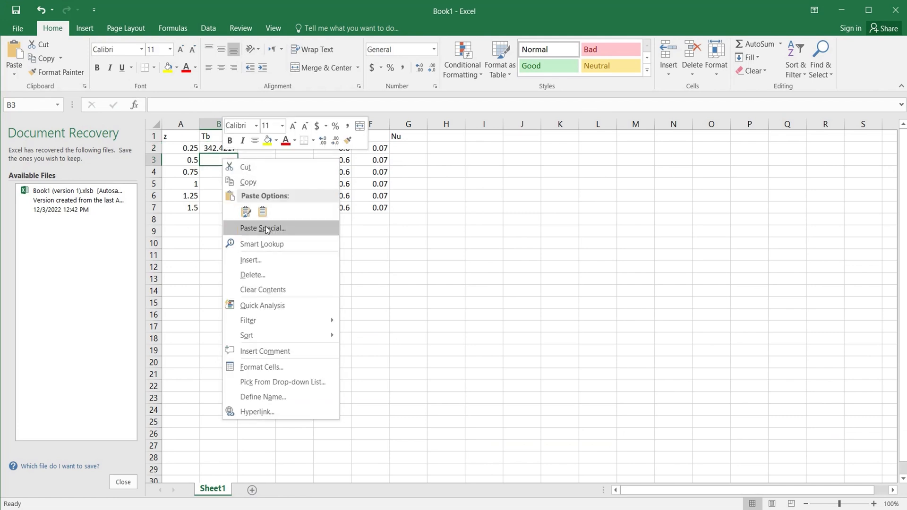
click(245, 212)
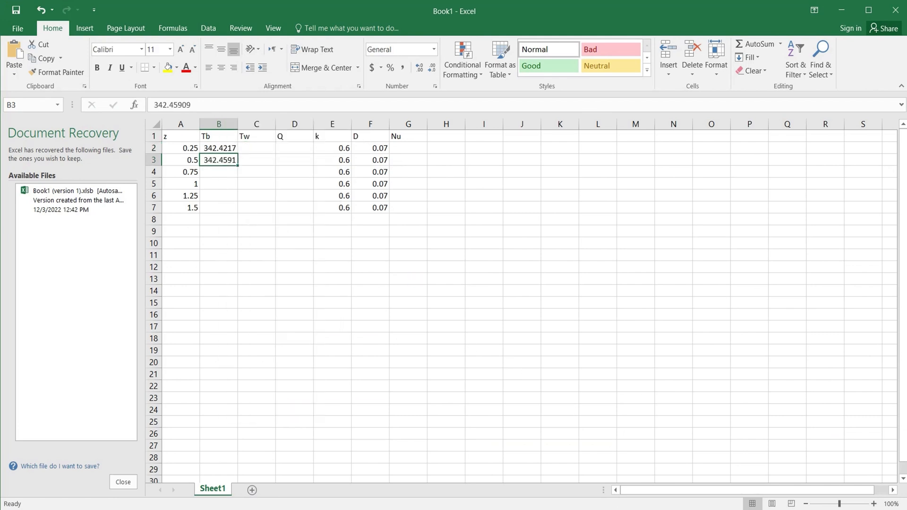
Copy the z=0.75 temperature from the Fluent console and paste it into Tb cell B4 in Excel
key(alt+Tab)
scroll(512, 480, down, 2)
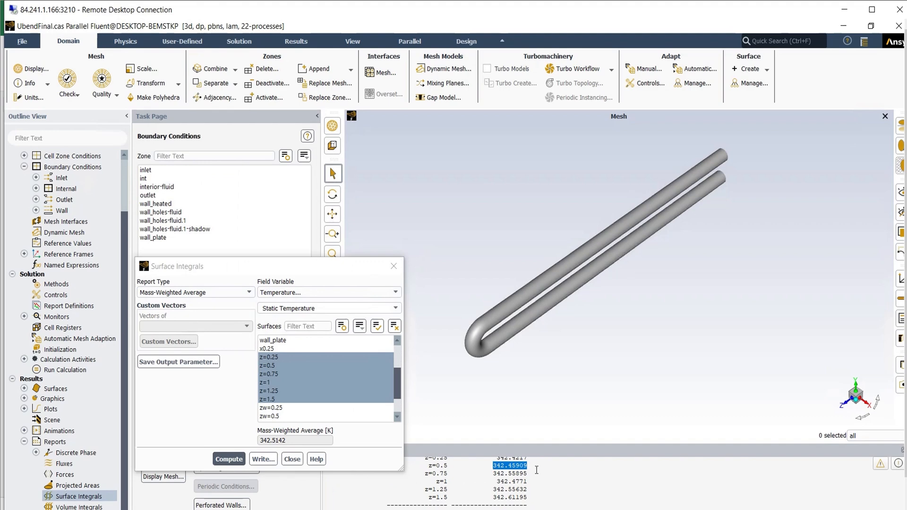
drag(526, 474, 497, 476)
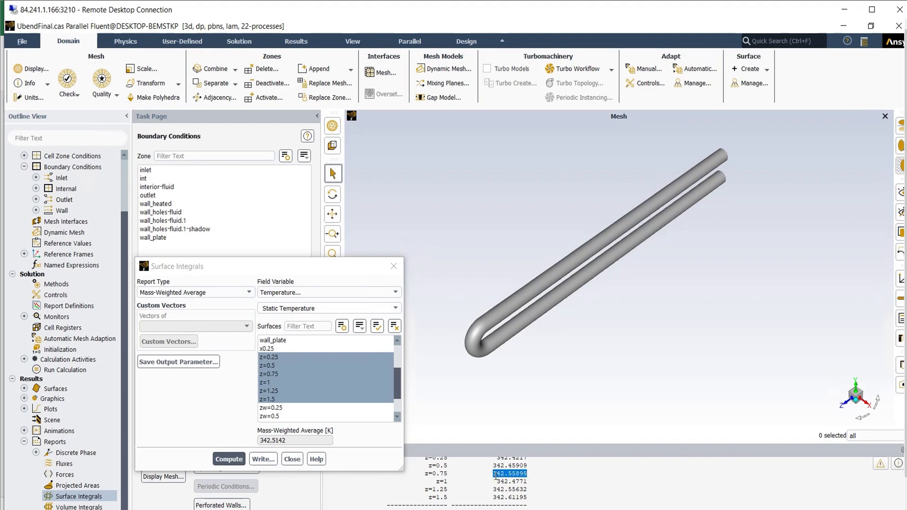
right_click(495, 476)
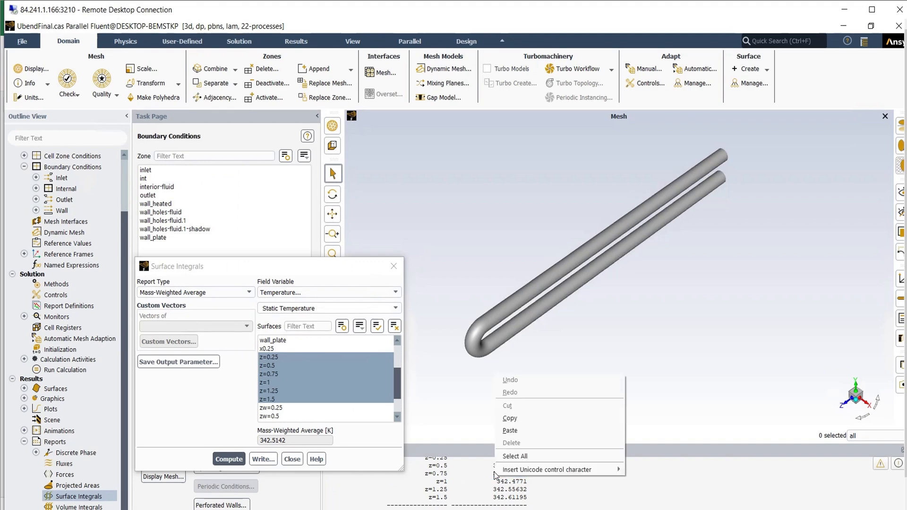
click(519, 414)
key(alt+Tab)
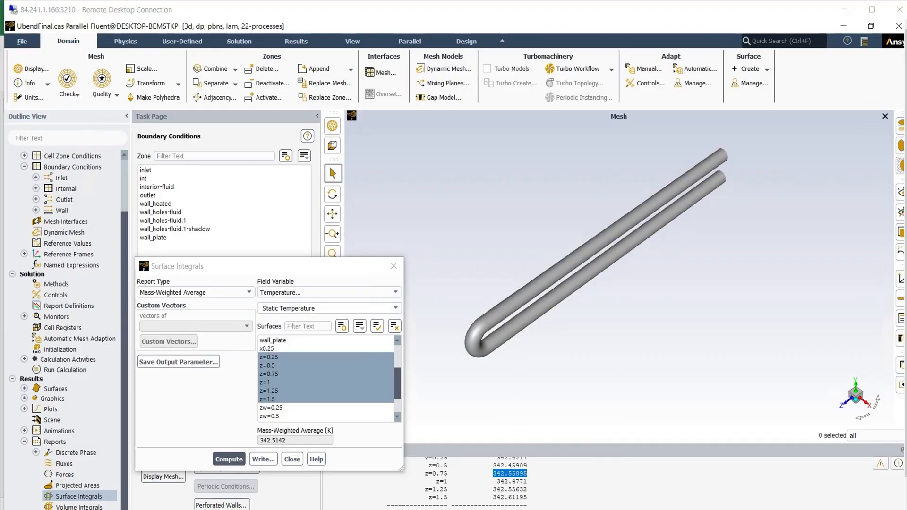
click(220, 172)
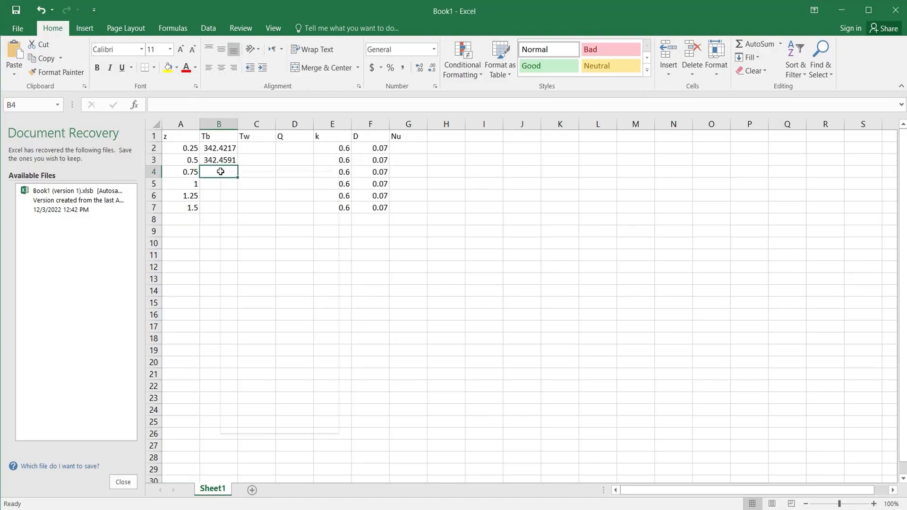
right_click(221, 172)
click(251, 241)
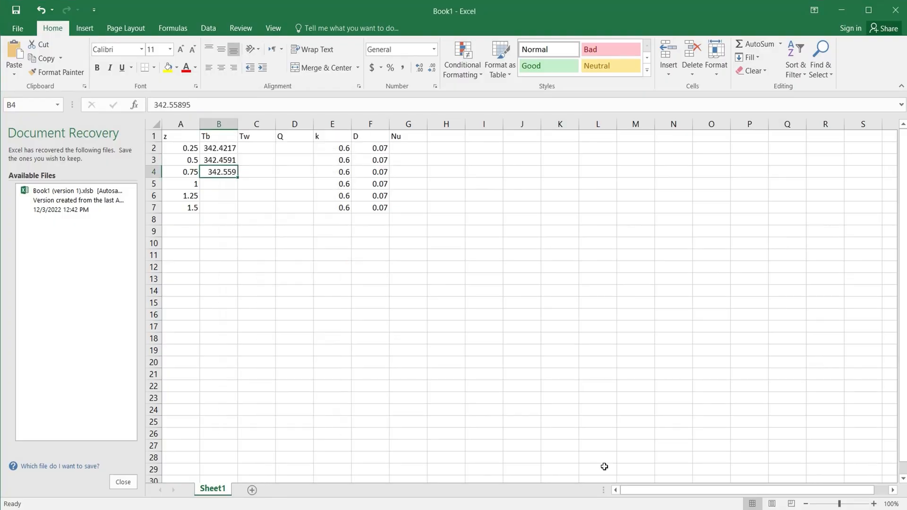
Copy the z=1 temperature from the Fluent console and paste it into Tb cell B5 in Excel
click(630, 509)
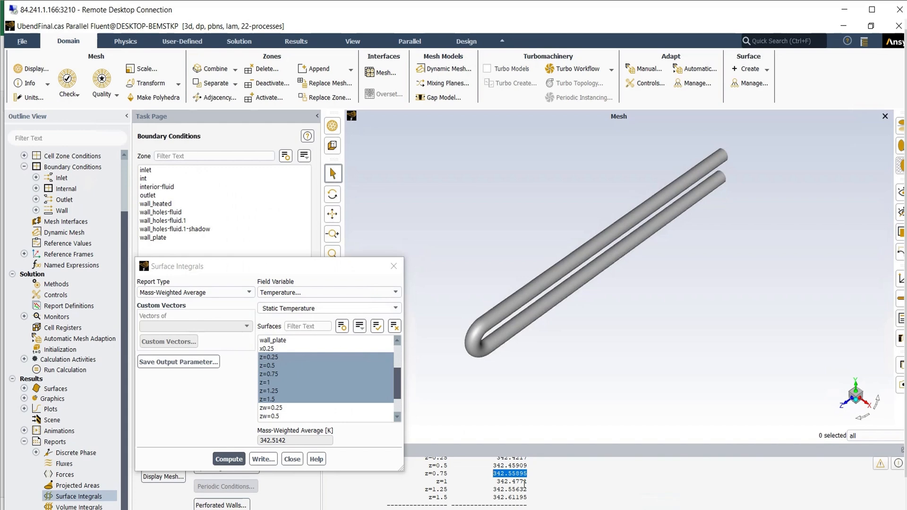
drag(528, 481, 496, 480)
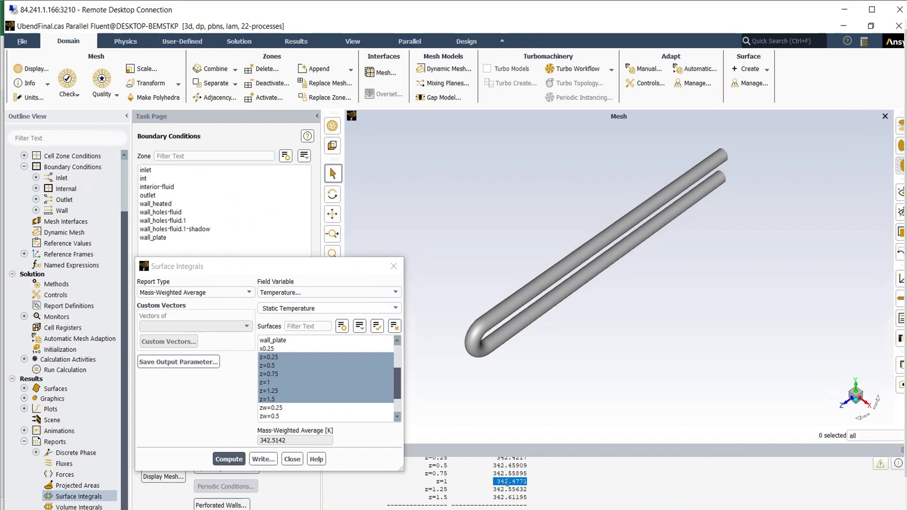
right_click(507, 481)
click(523, 424)
click(632, 509)
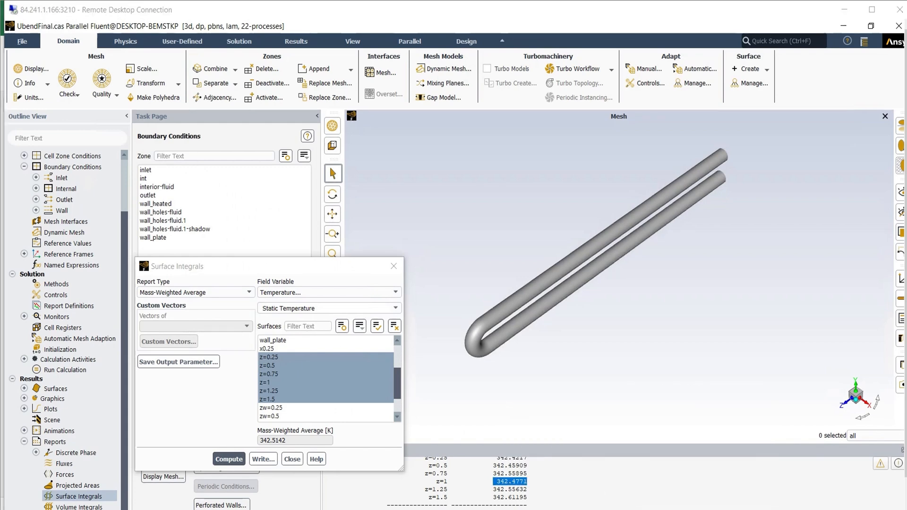
click(223, 185)
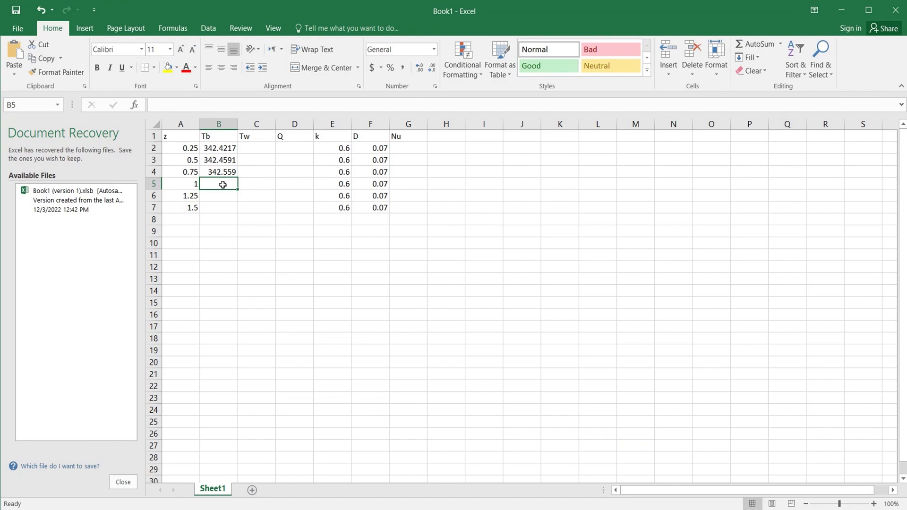
key(ctrl+v)
Copy the z=1.25 temperature from the Fluent console and paste it into Tb cell B6 in Excel
key(alt+Tab)
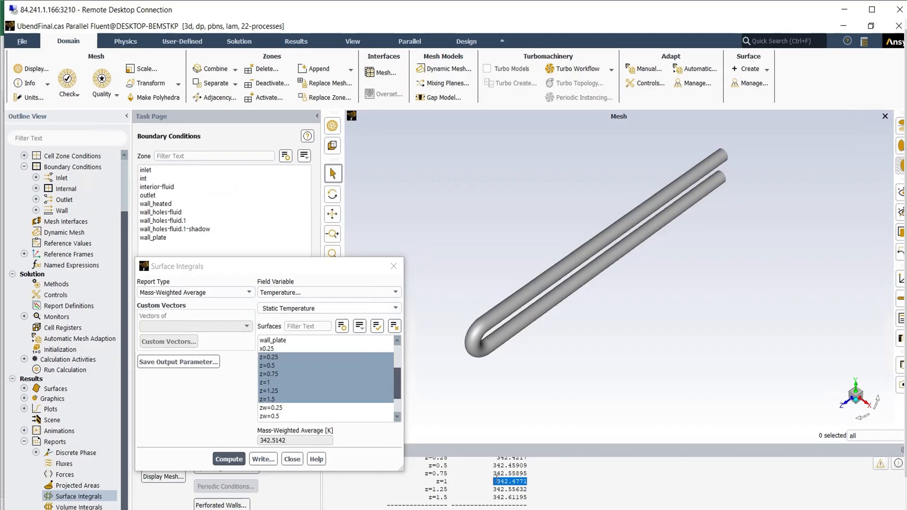
drag(529, 491, 494, 491)
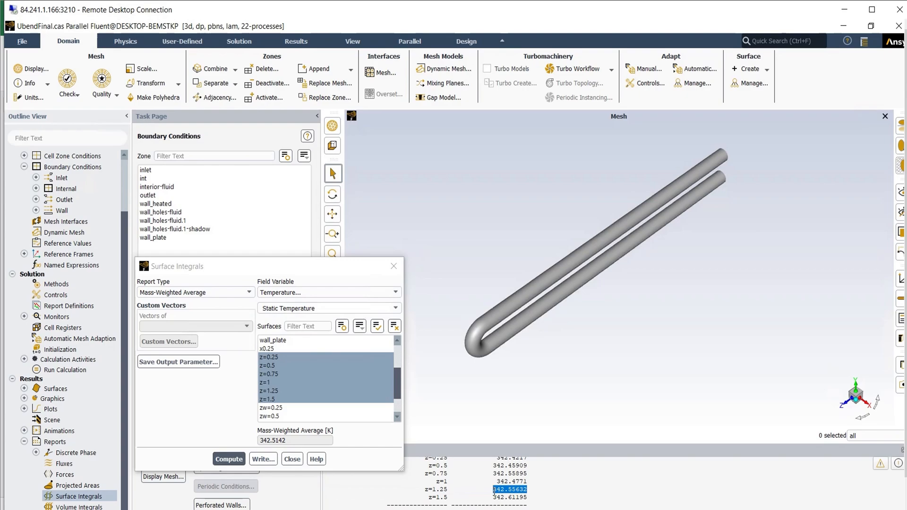
key(alt+Tab)
click(221, 197)
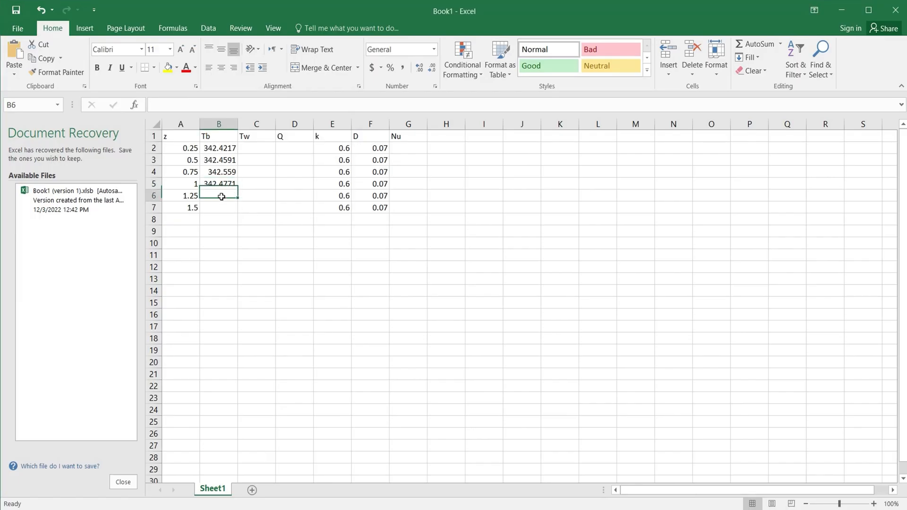
key(ctrl+v)
Copy the z=1.5 temperature from the Fluent console and paste it into Tb cell B7 in Excel
key(alt+Tab)
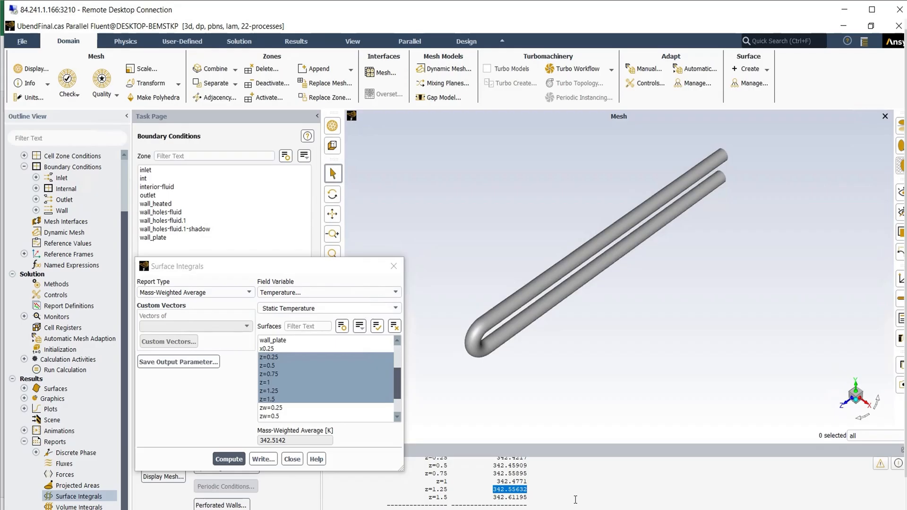
drag(528, 497, 494, 497)
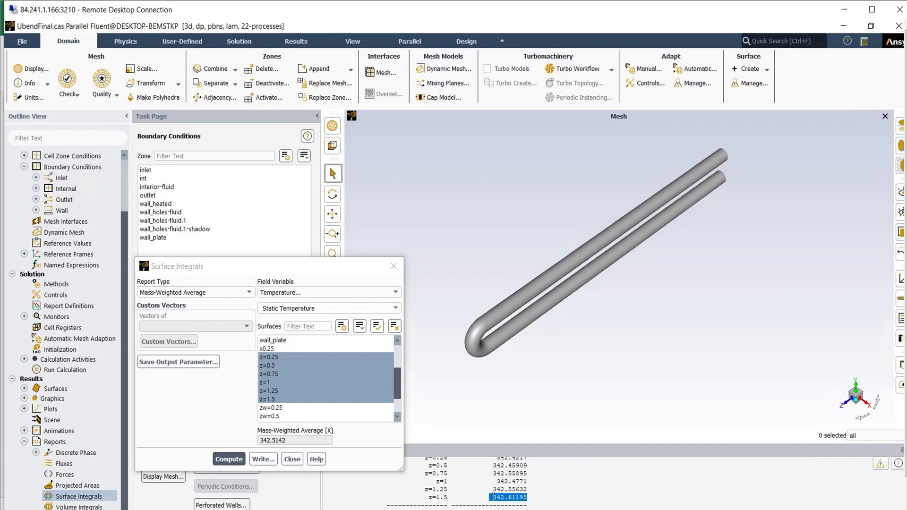
key(alt+Tab)
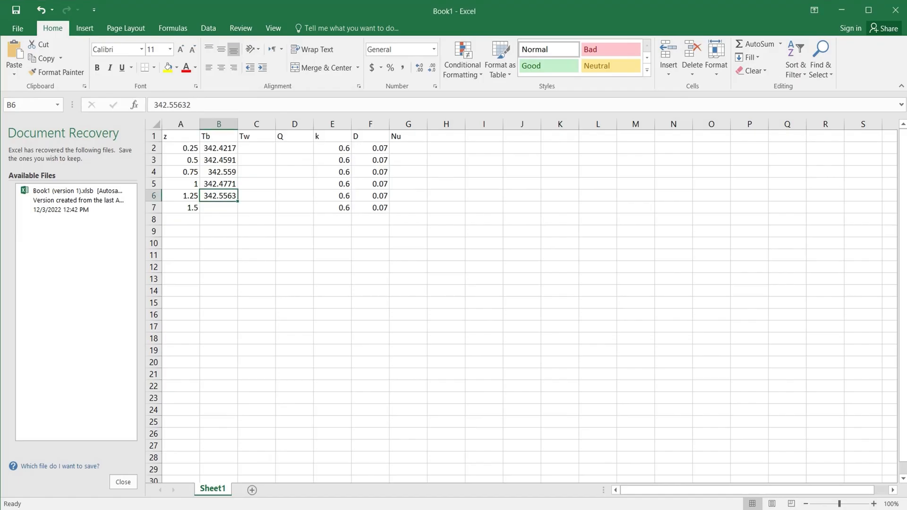
click(222, 207)
key(ctrl+v)
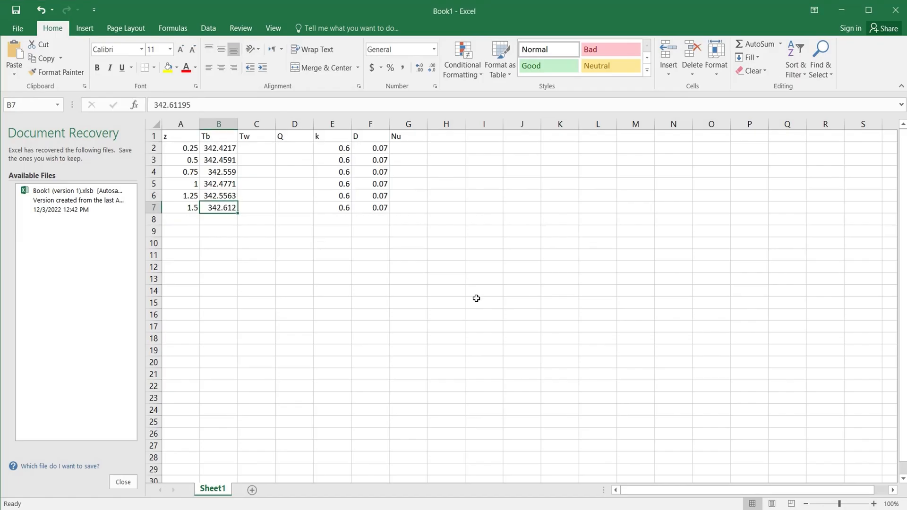
Switch to Fluent, set the surface integral report type to Vertex Average and clear the selected z surfaces
key(alt+Tab)
click(198, 292)
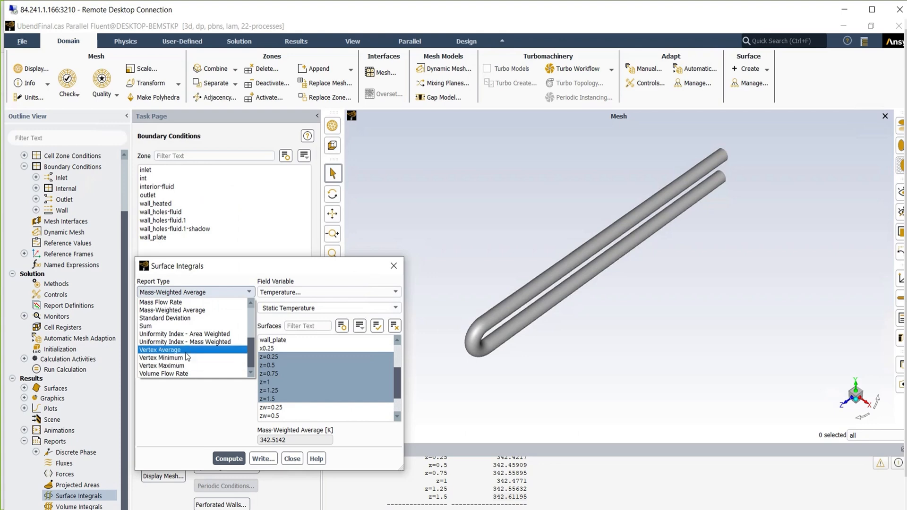
click(185, 350)
click(320, 366)
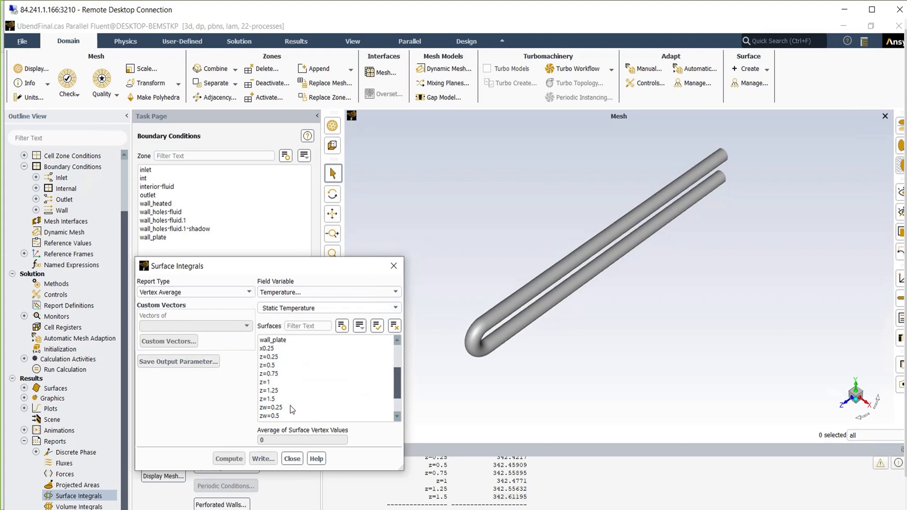
Compute the vertex average of static temperature on surfaces zw=0.25, zw=0.5, zw=0.75, zw=1, zw=1.25 and zw=1.5
click(290, 407)
click(288, 407)
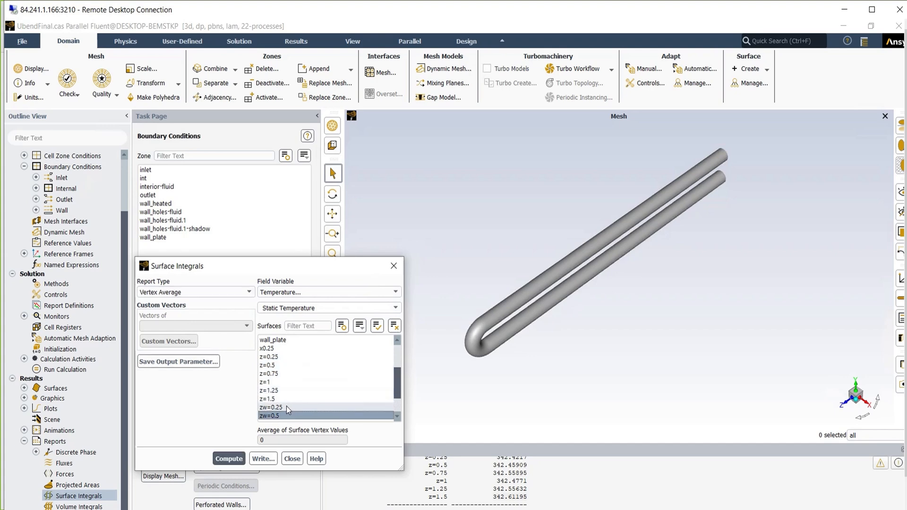
scroll(398, 413, down, 2)
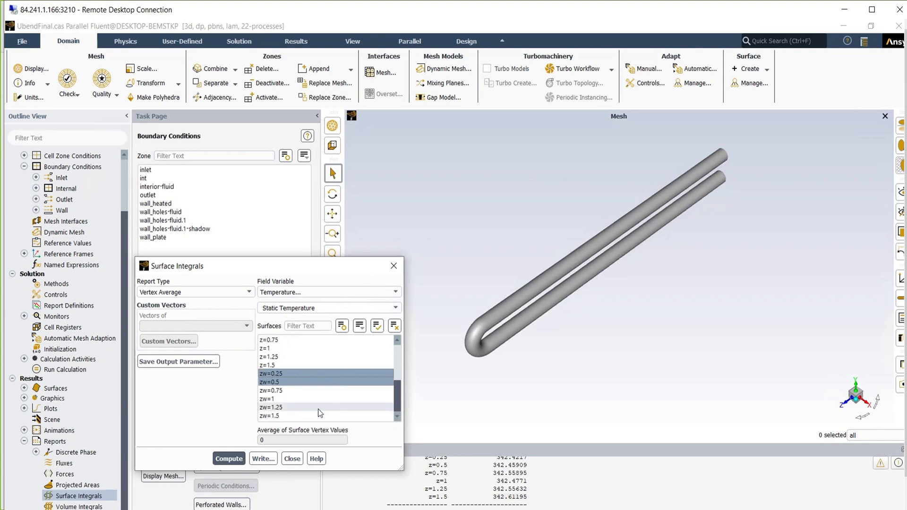
click(293, 416)
click(281, 407)
click(273, 398)
click(275, 383)
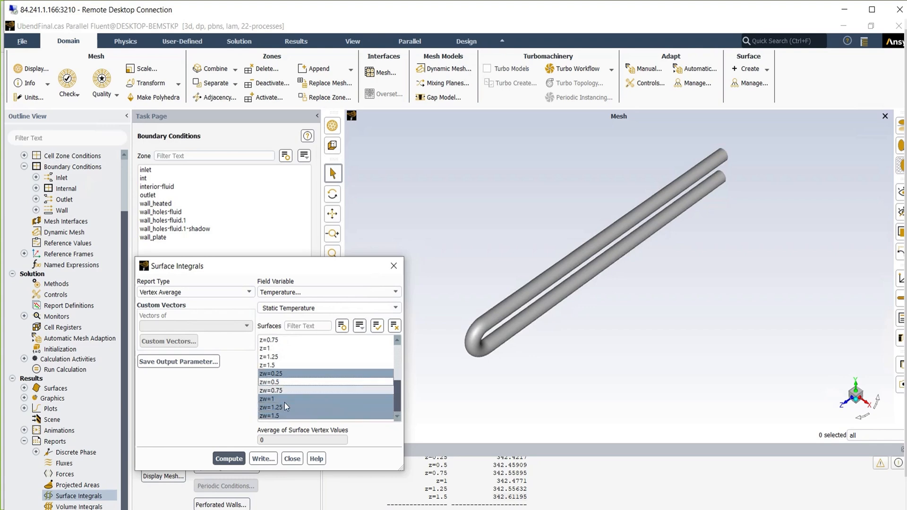
click(284, 390)
click(276, 383)
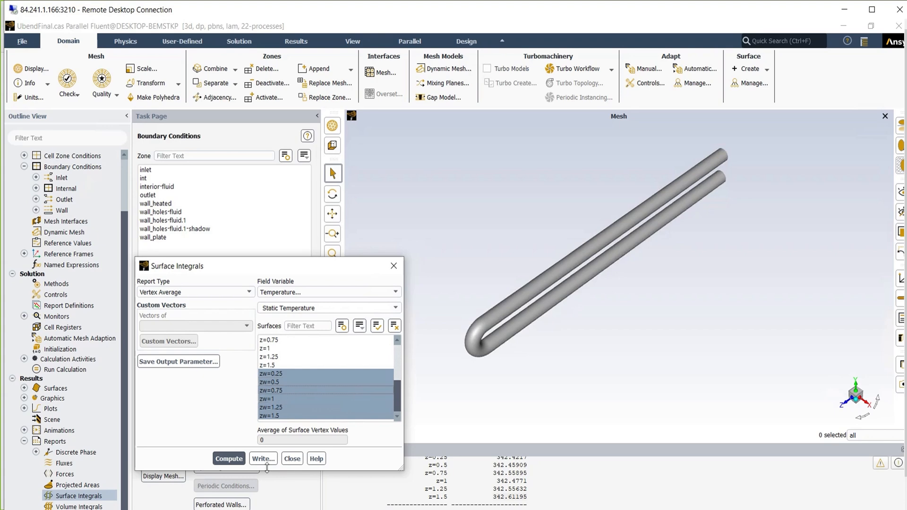
click(225, 459)
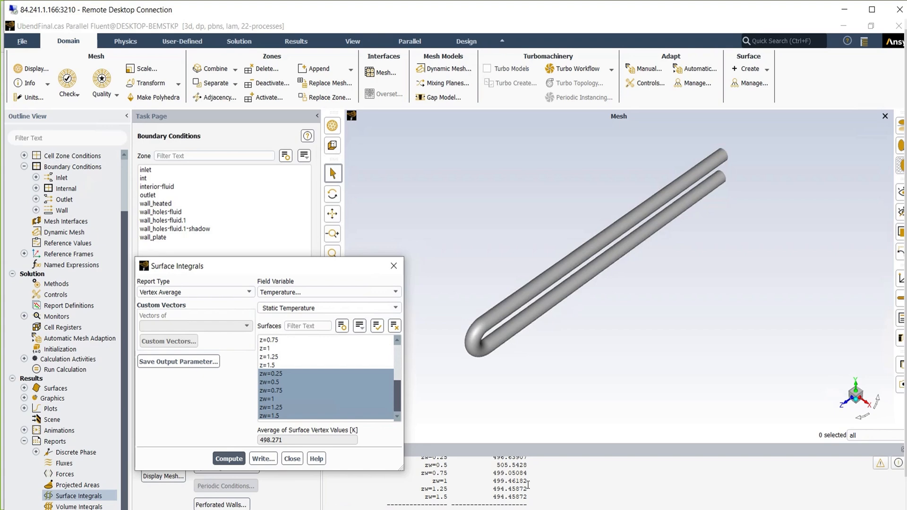
Copy the zw=0.25 wall temperature from the Fluent console and paste it into Tw cell C2 in Excel
scroll(525, 484, up, 3)
scroll(523, 479, down, 3)
click(532, 463)
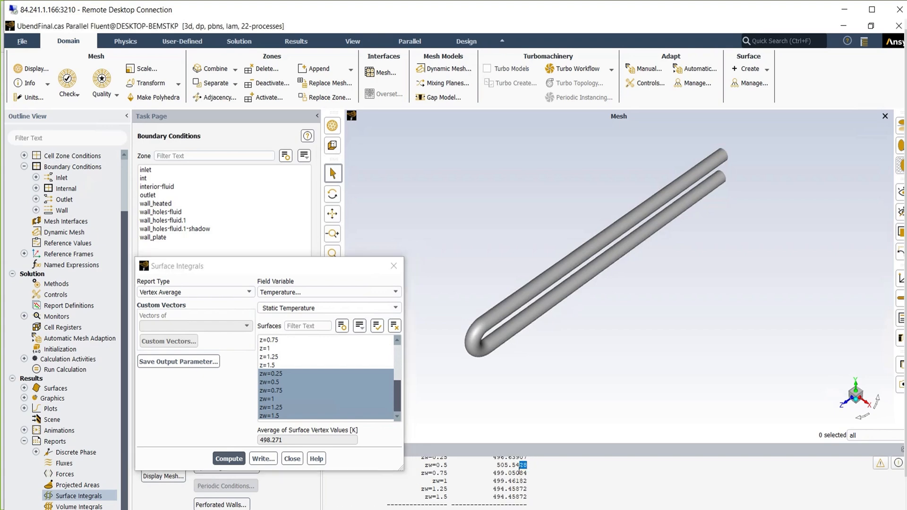
drag(527, 461, 493, 462)
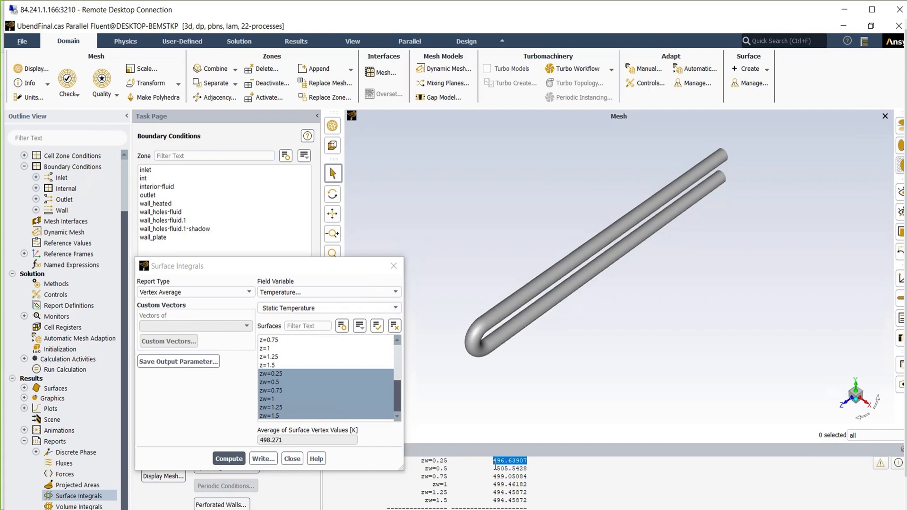
key(alt+Tab)
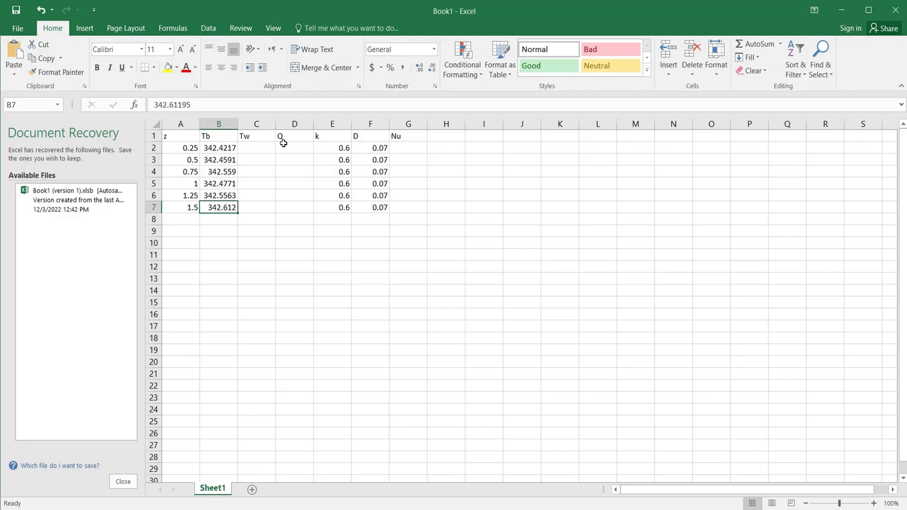
click(258, 150)
key(ctrl+v)
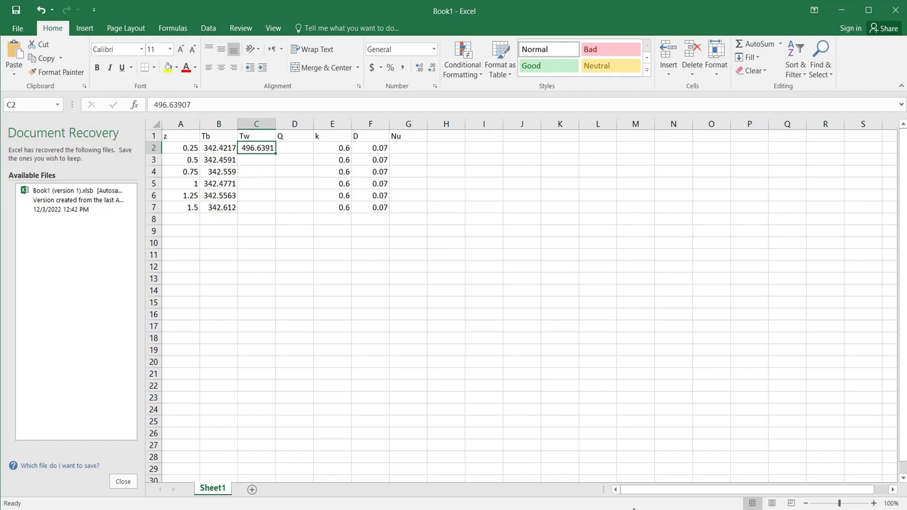
Copy the zw=0.5 wall temperature from the Fluent console and paste it into Tw cell C3 in Excel
key(alt+Tab)
drag(528, 468, 502, 468)
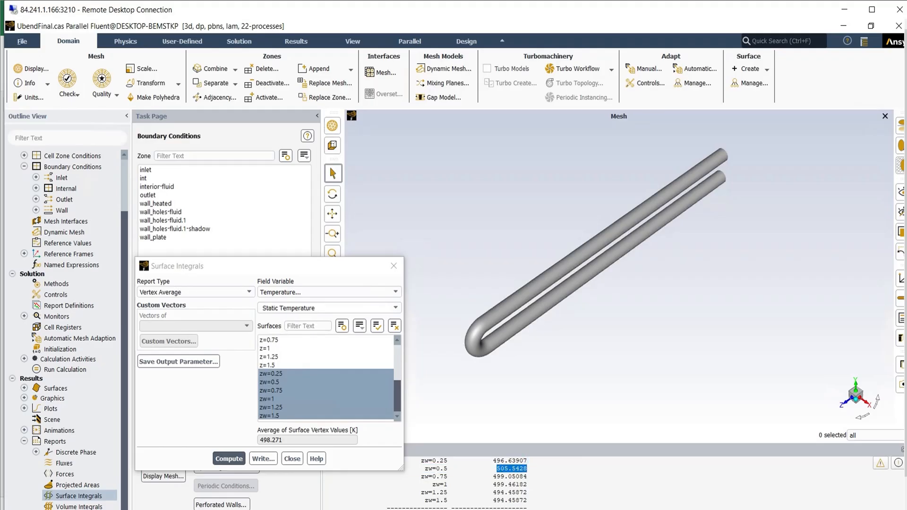
key(ctrl+c)
key(alt+Tab)
click(271, 159)
key(ctrl+v)
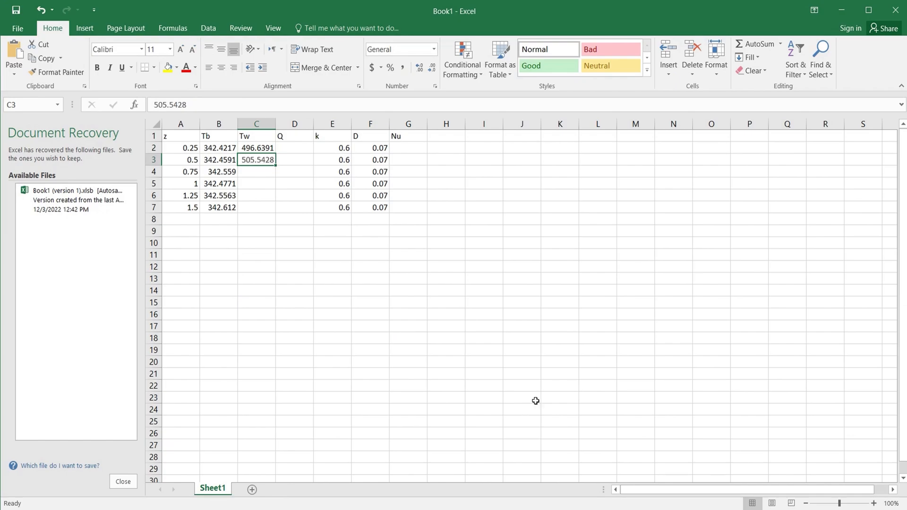
Copy the zw=0.75 wall temperature from the Fluent console and paste it into Tw cell C4 in Excel
key(alt+Tab)
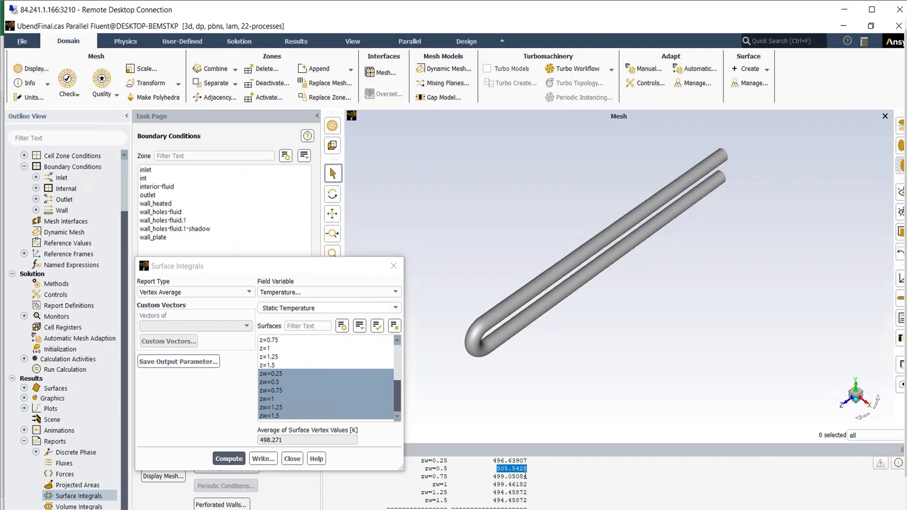
drag(527, 476, 487, 473)
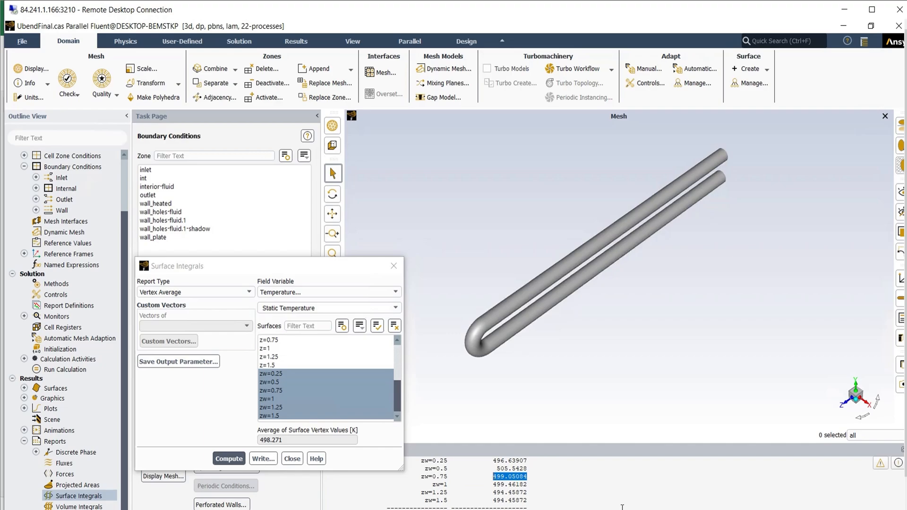
key(alt+Tab)
click(250, 172)
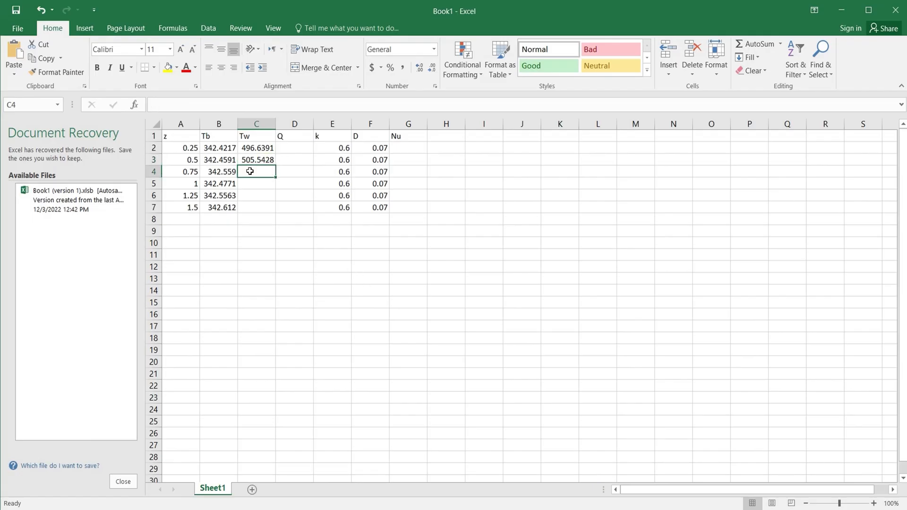
key(ctrl+v)
Copy the zw=1 wall temperature from the Fluent console and paste it into Tw cell C5 in Excel
key(alt+Tab)
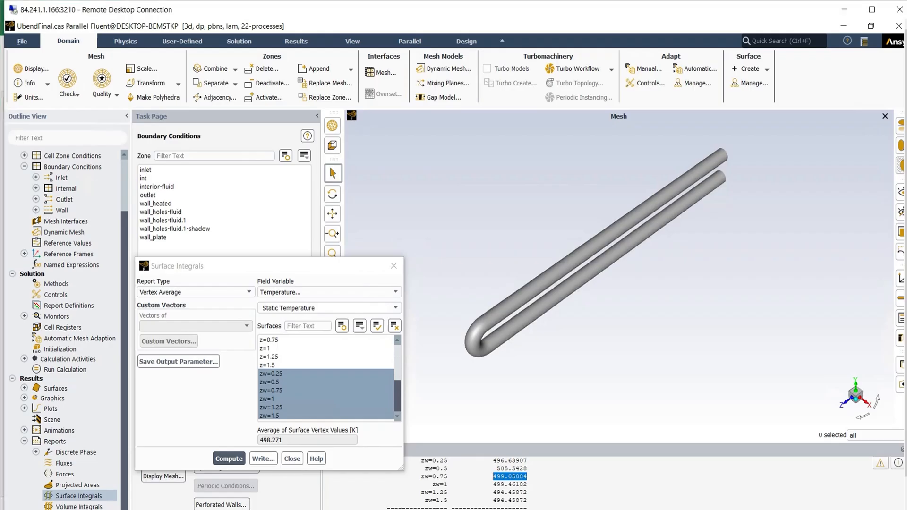
drag(528, 484, 492, 485)
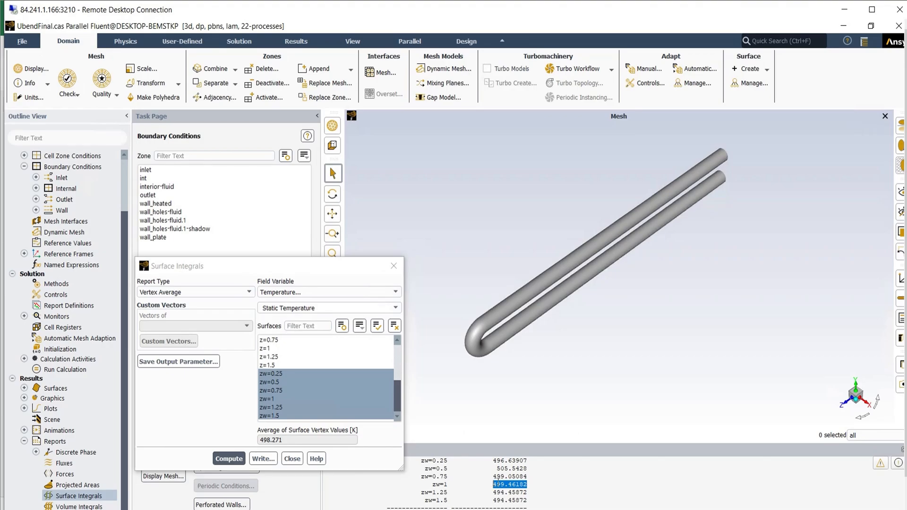
key(alt+Tab)
click(266, 184)
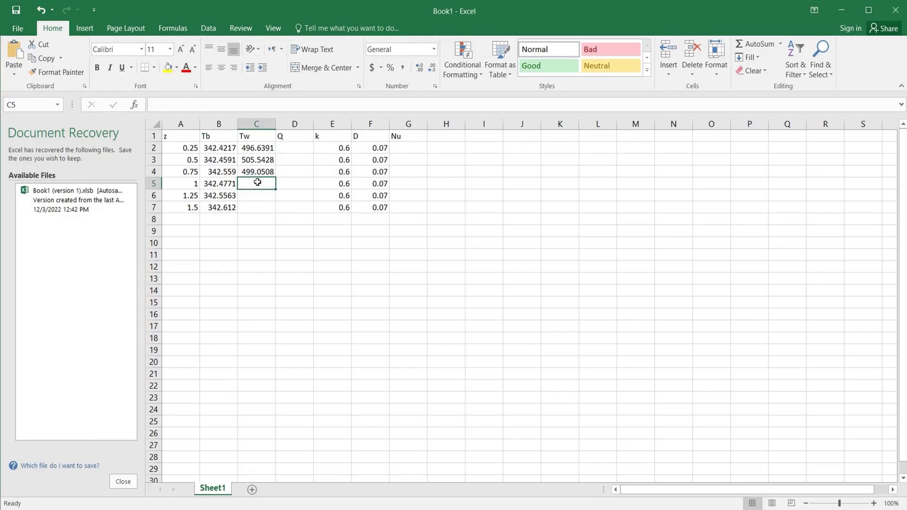
key(ctrl+v)
Copy the zw=1.25 wall temperature from the Fluent console and paste it into Tw cell C6 in Excel
key(alt+Tab)
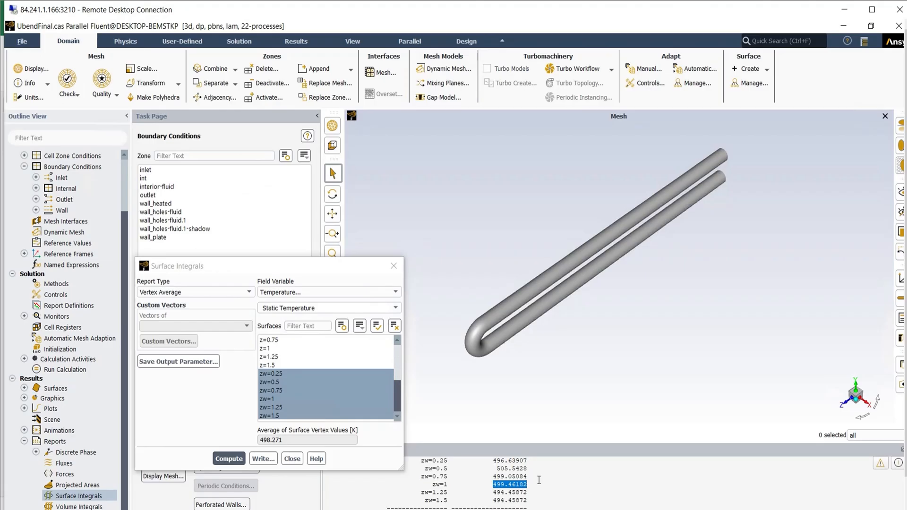
drag(527, 492, 493, 492)
key(alt+Tab)
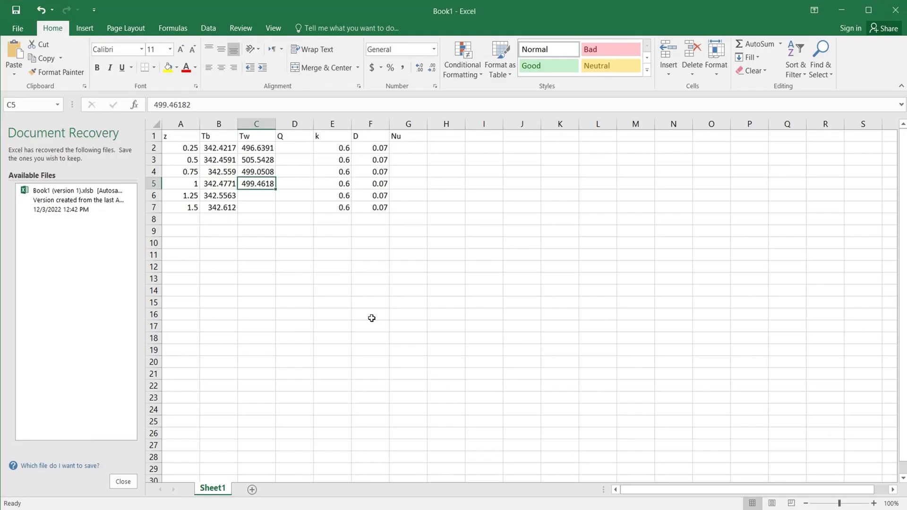
click(261, 197)
key(ctrl+v)
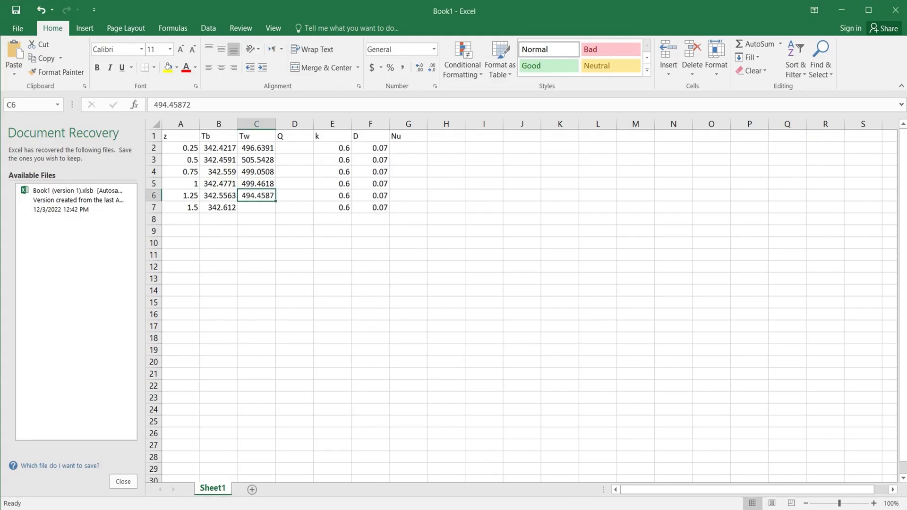
Copy the zw=1.5 wall temperature from the Fluent console and paste it into Tw cell C7 in Excel
click(629, 509)
click(529, 501)
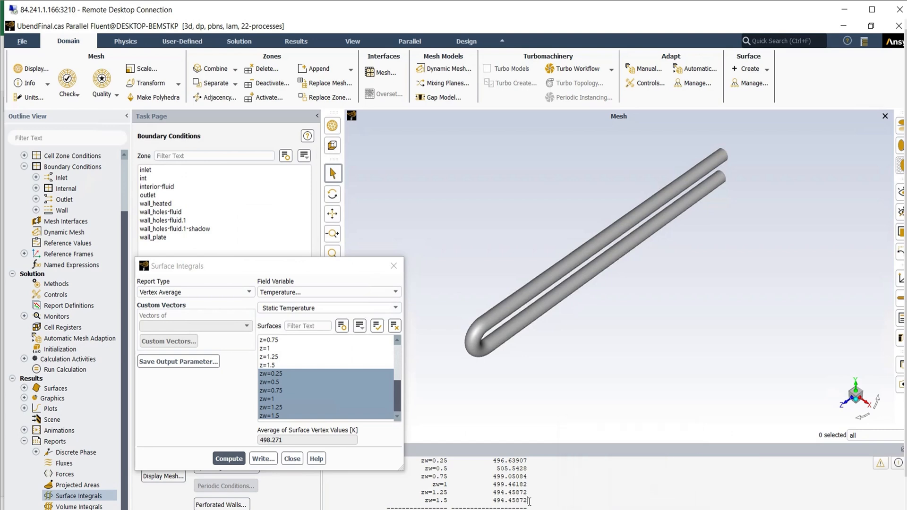
drag(527, 501, 490, 502)
click(633, 509)
key(ctrl+v)
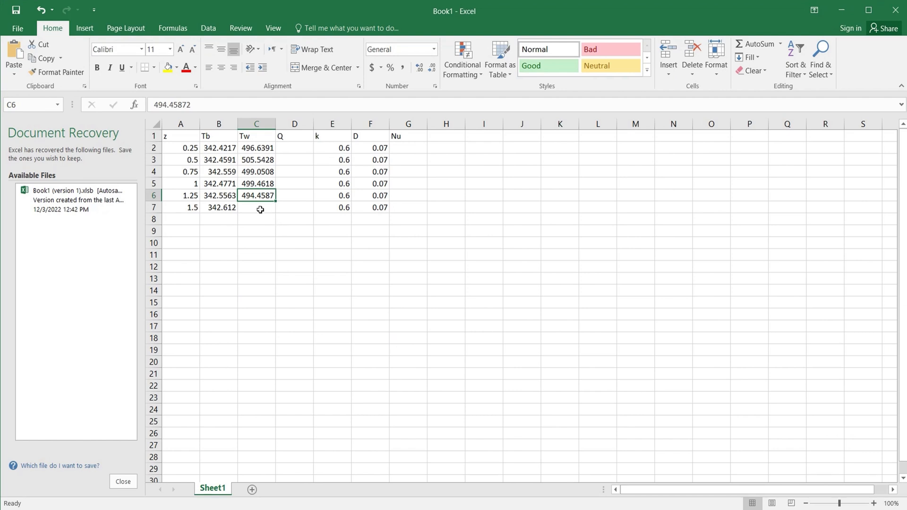
click(261, 209)
key(ctrl+v)
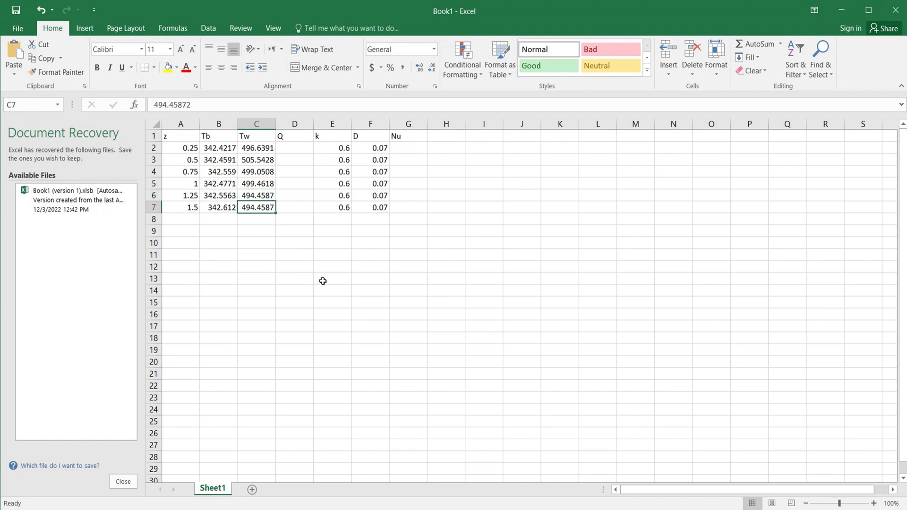
click(349, 306)
Enter the heat flux 32087 in Q cell D2 and fill it down through D7
click(287, 145)
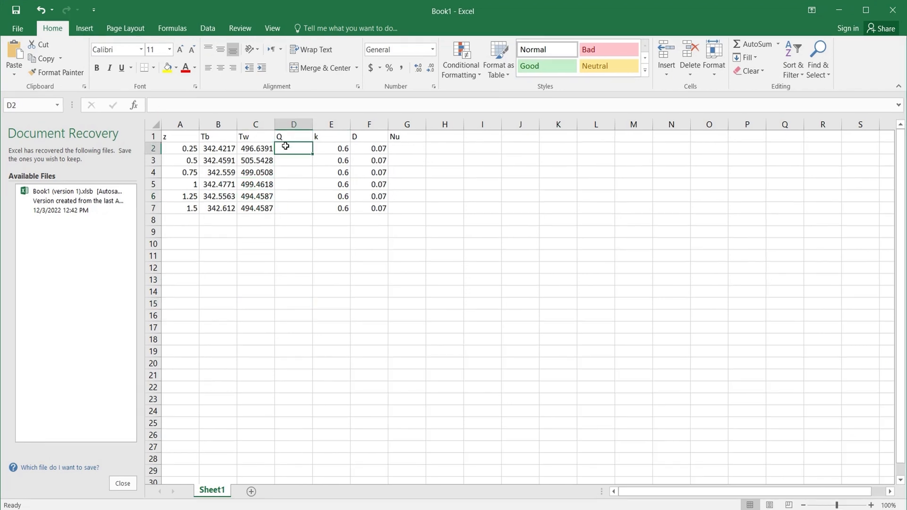
text(32087)
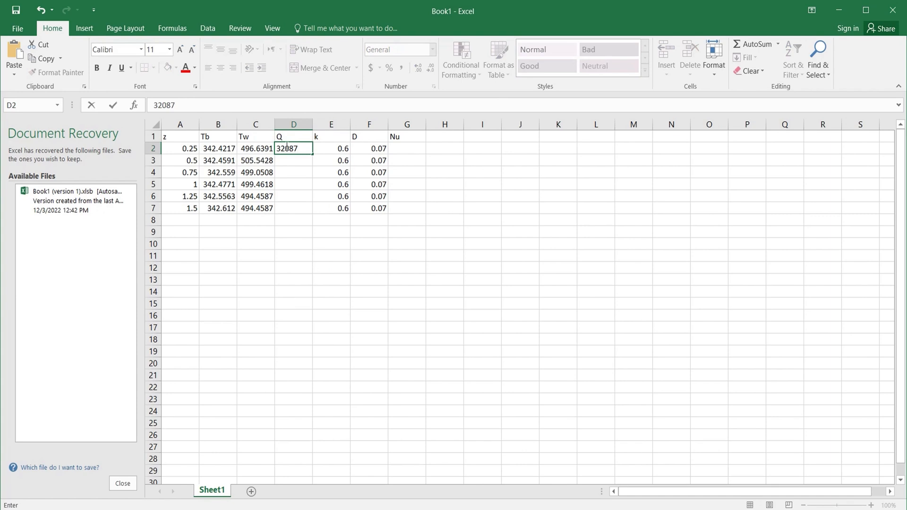
key(ctrl+Return)
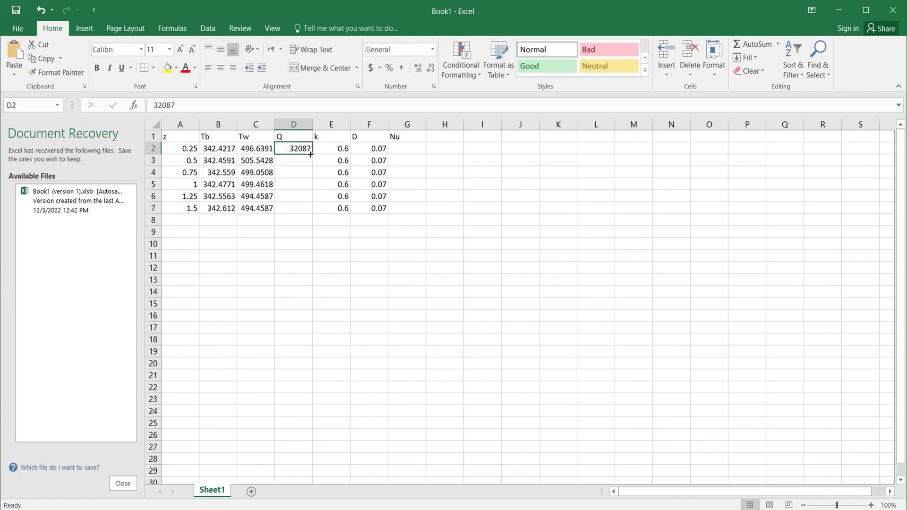
drag(311, 154, 314, 221)
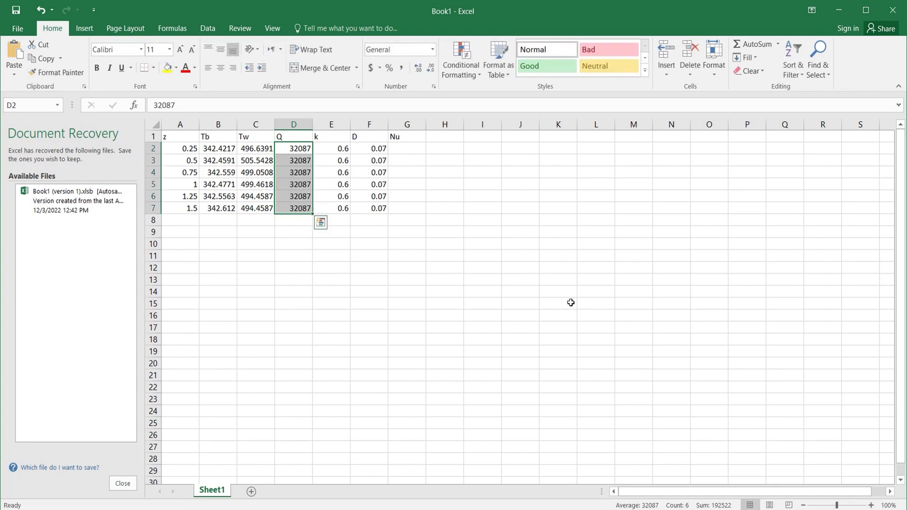
click(545, 281)
Add the column header h in cell H1, beside the Nu column
click(444, 137)
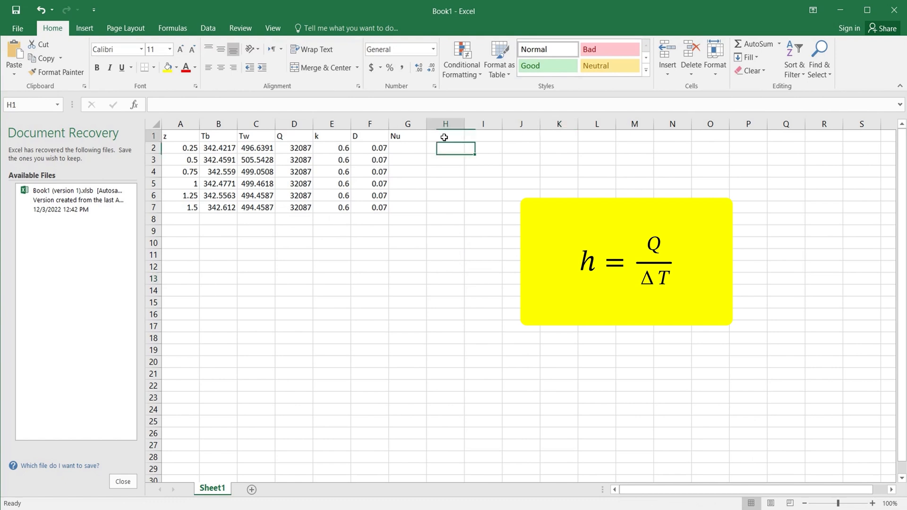
text(h)
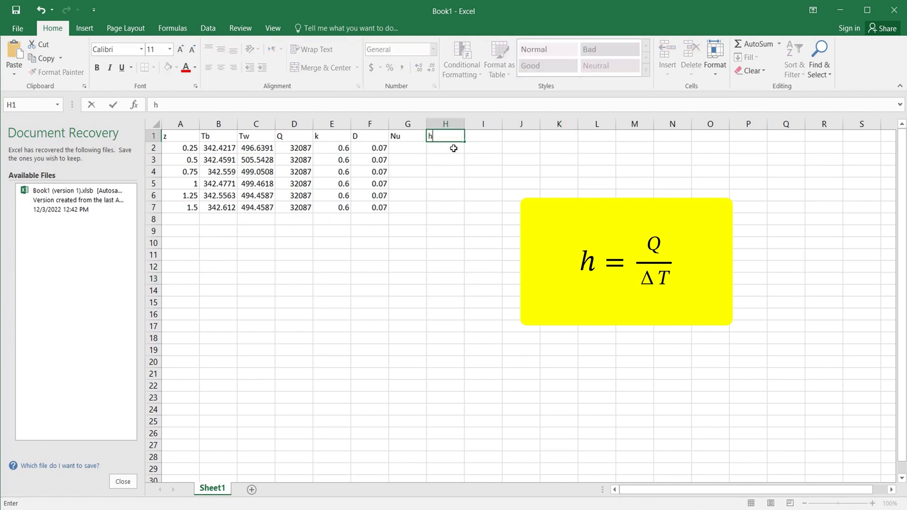
key(Return)
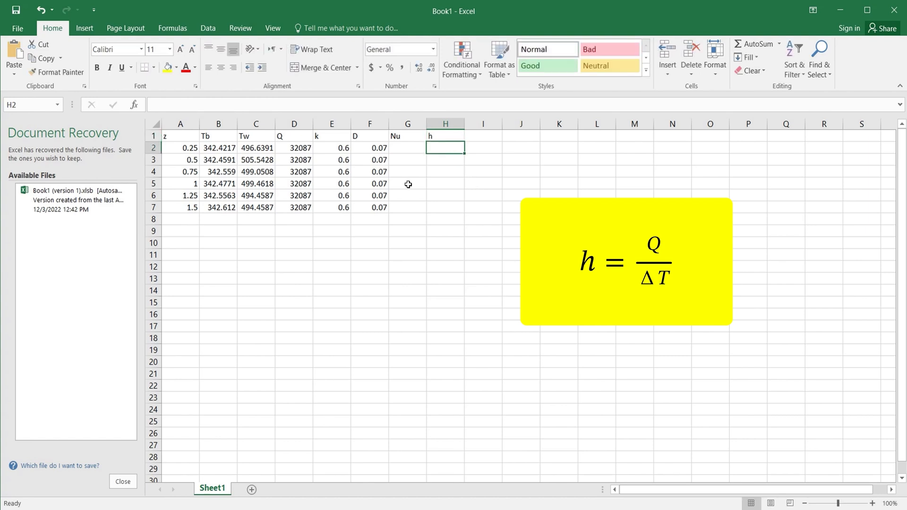
Calculate h in cell H2 with the formula =D2/(C2-B2) and fill it down through H7
text(=)
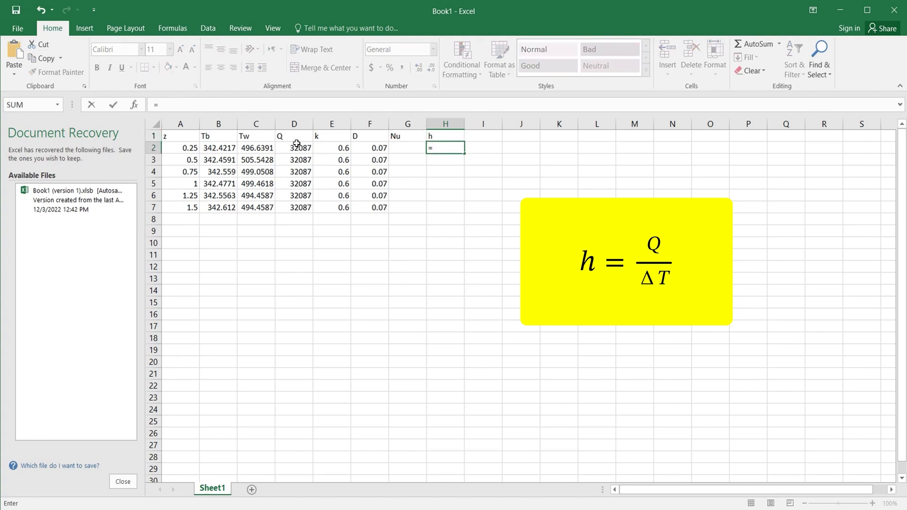
click(295, 148)
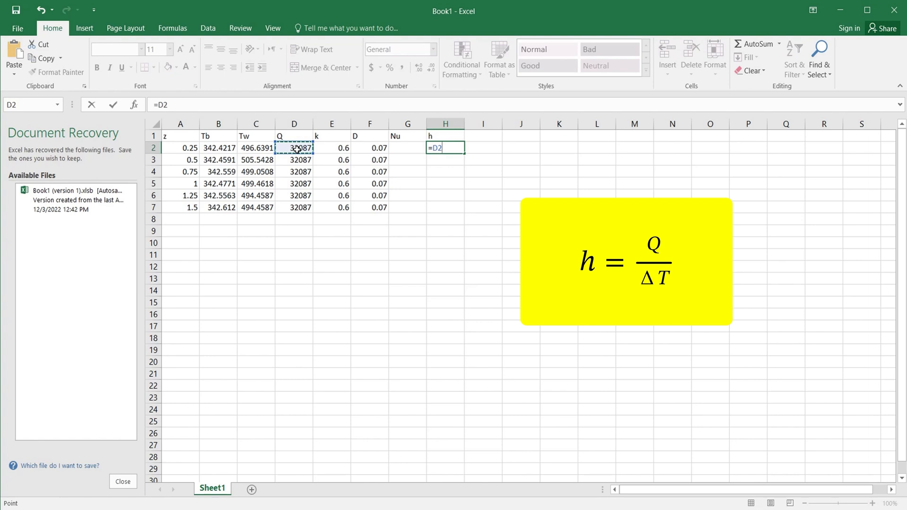
text(/()
click(263, 148)
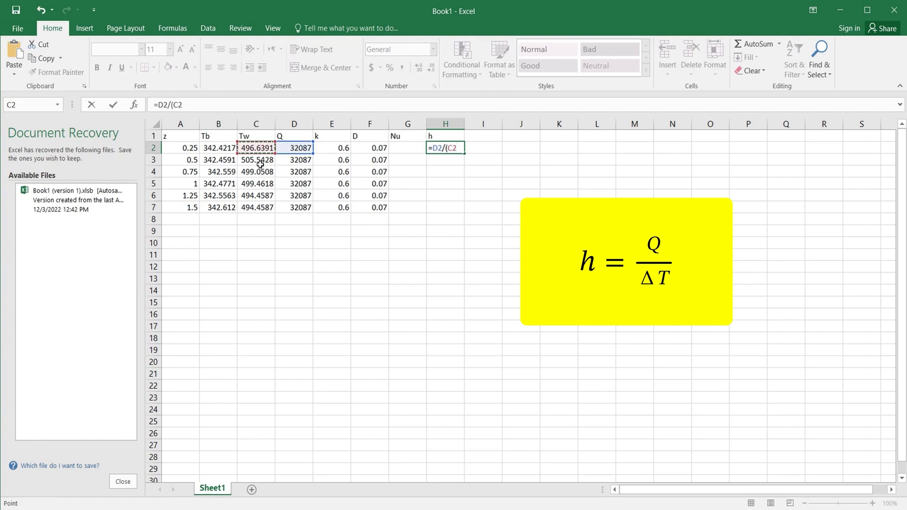
text(-)
click(220, 156)
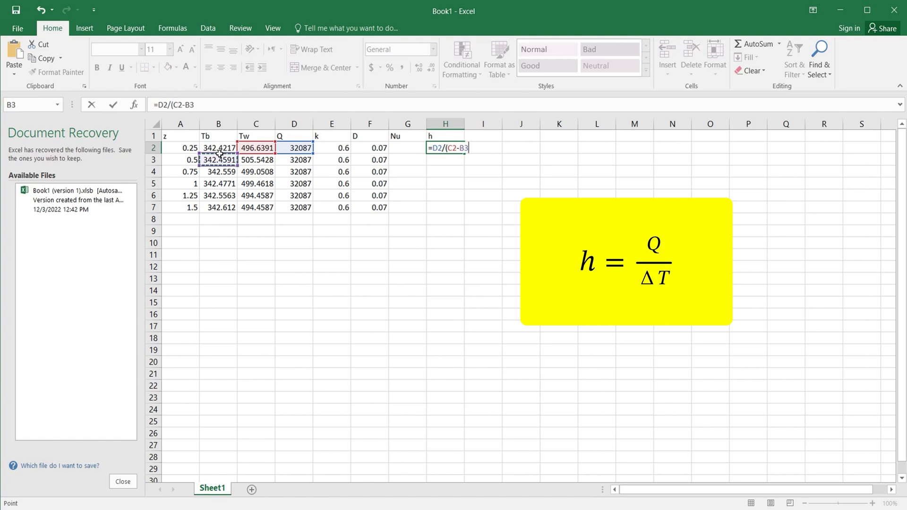
click(218, 148)
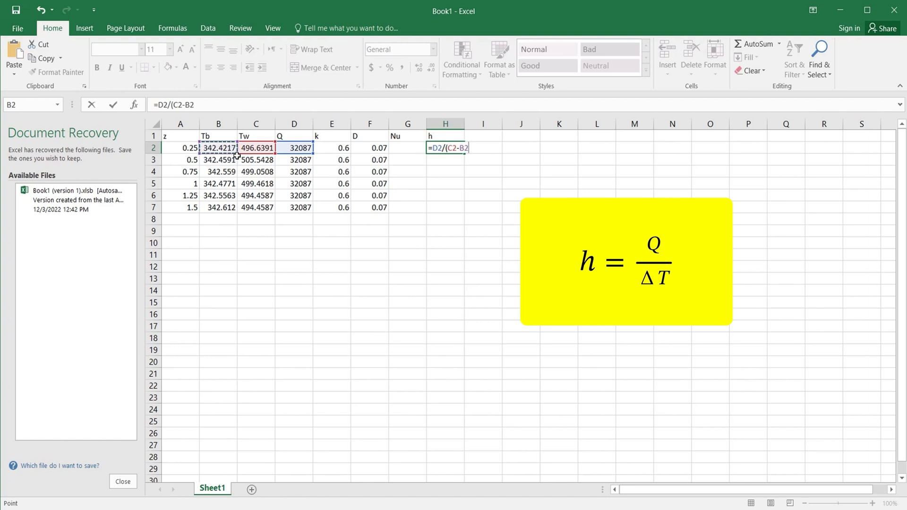
text())
key(Return)
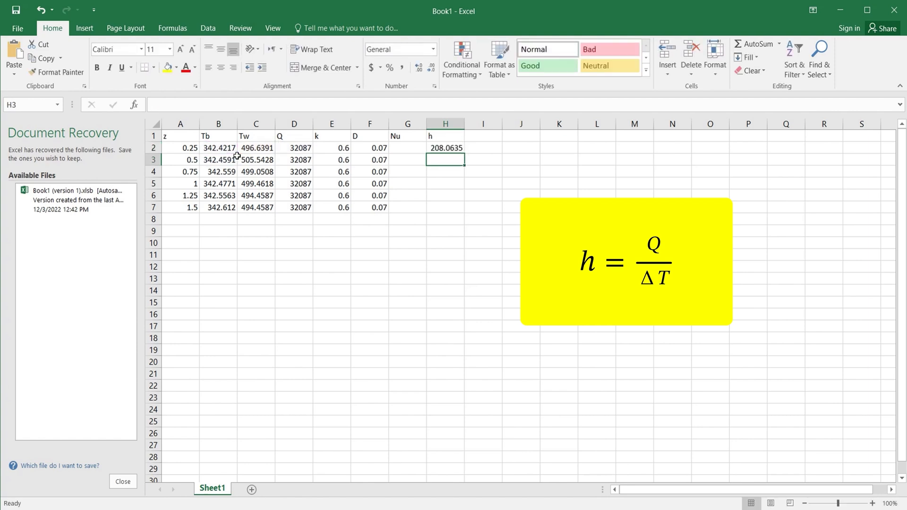
click(462, 150)
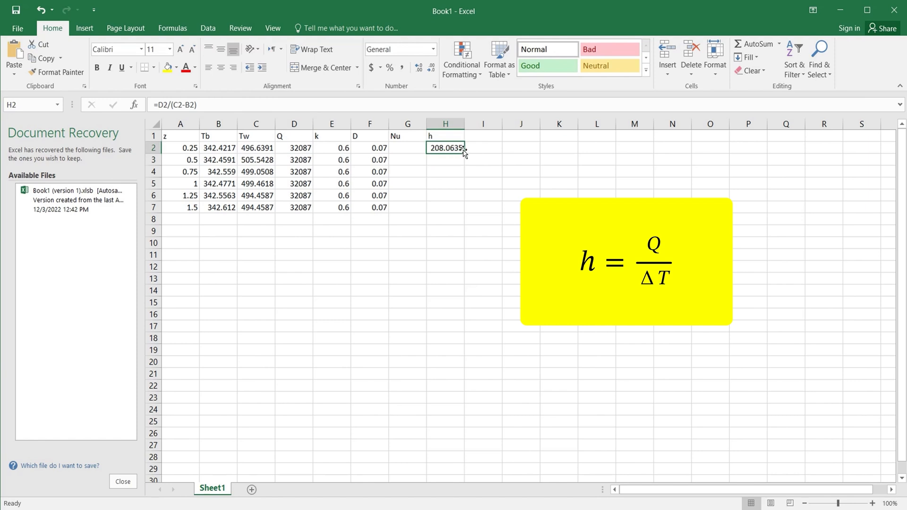
drag(465, 152, 464, 211)
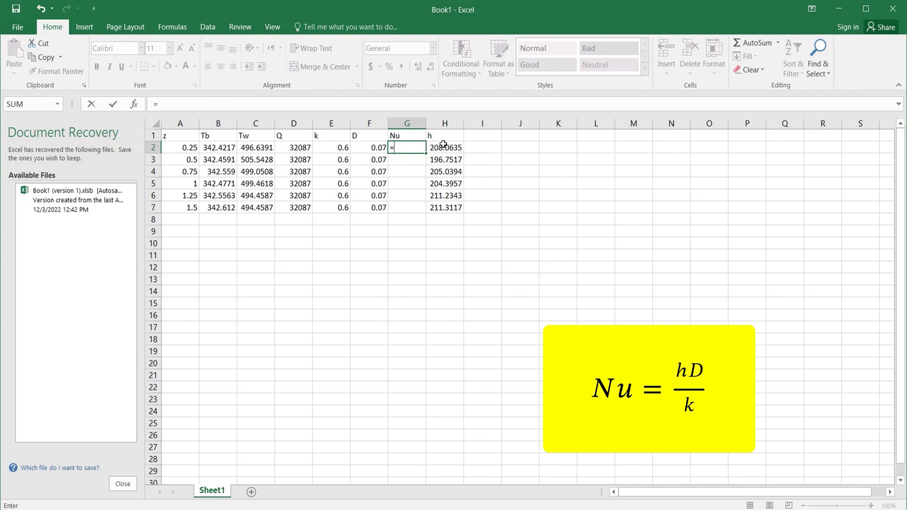
Calculate Nu in cell G2 with the formula =(H2*F2)/E2 and fill it down through G7
text(()
click(444, 147)
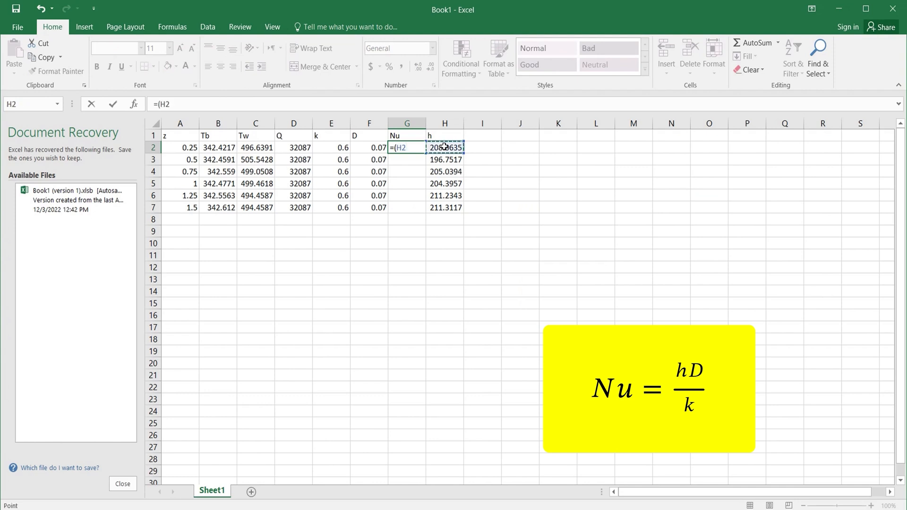
text(*)
click(372, 148)
text(/)
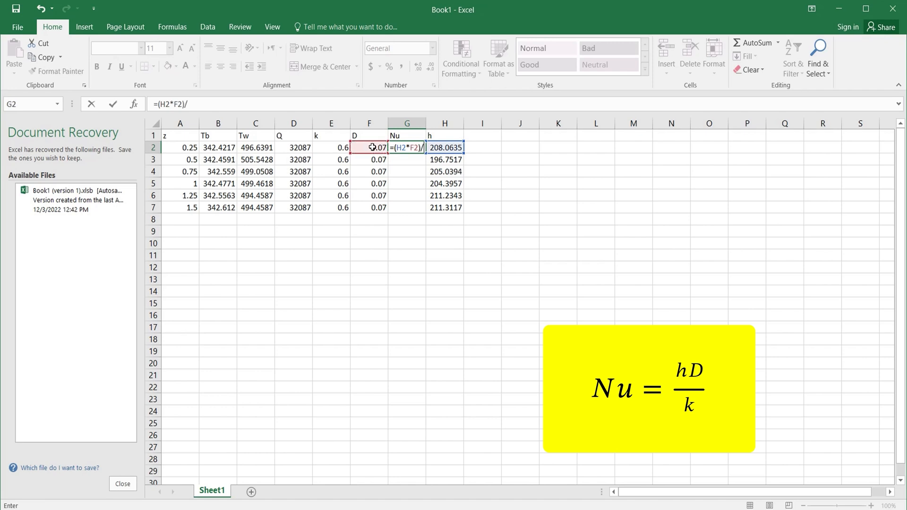
click(330, 148)
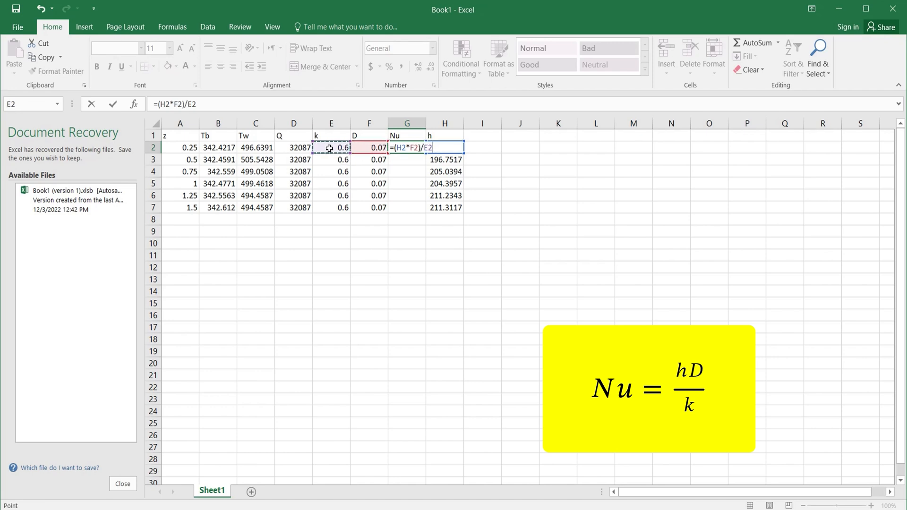
key(Return)
click(406, 147)
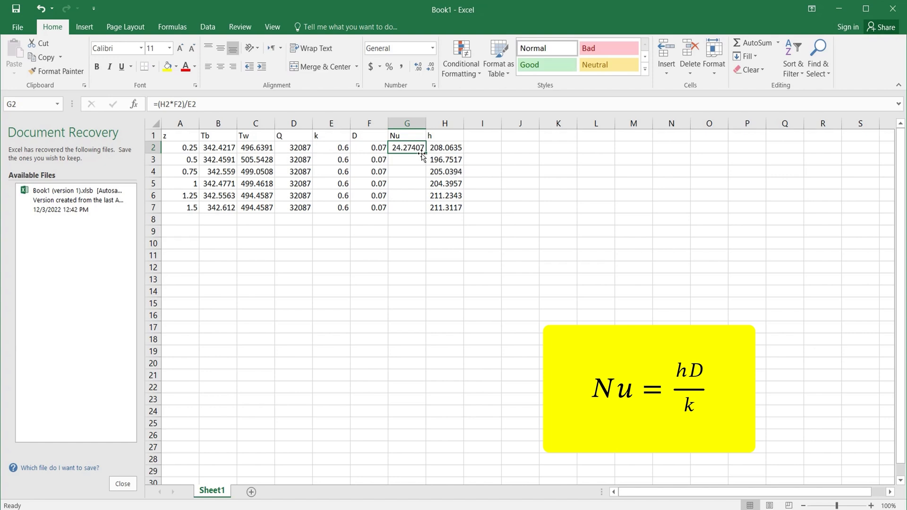
drag(426, 153, 428, 214)
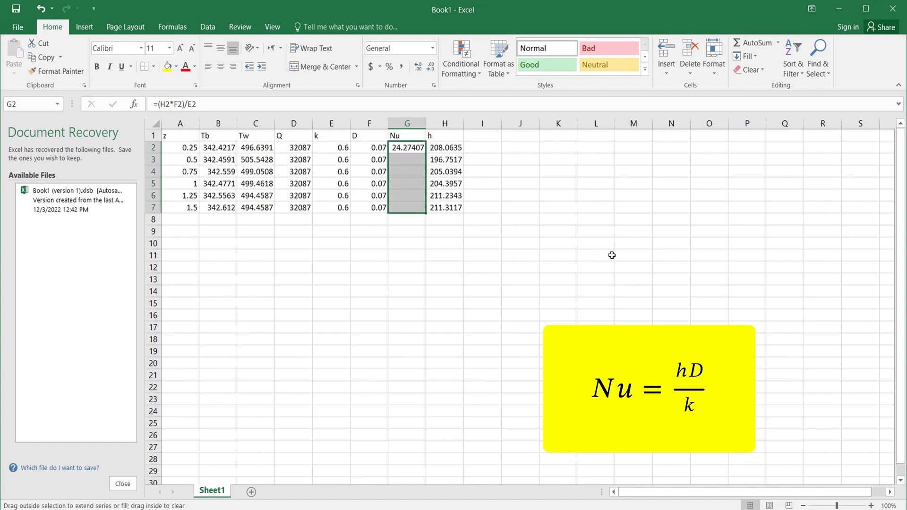